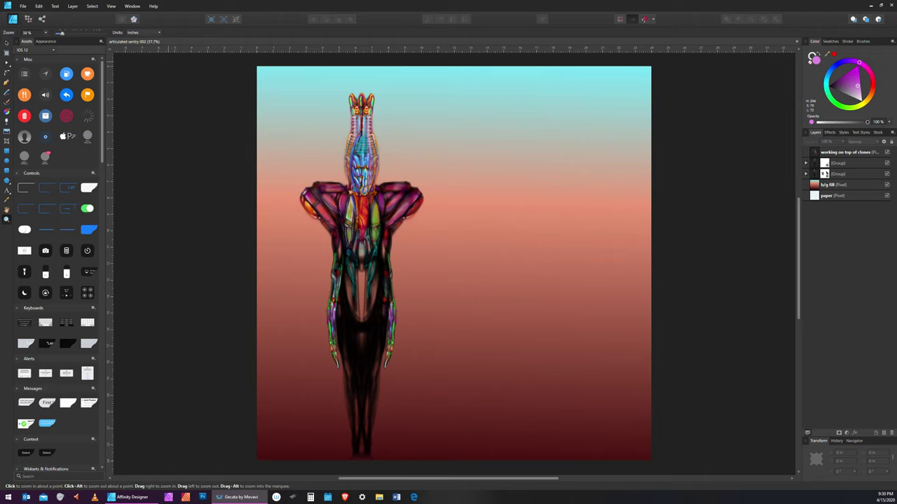
Step: Add a new pixel layer directly above the "working on top of clones" layer
click(6, 222)
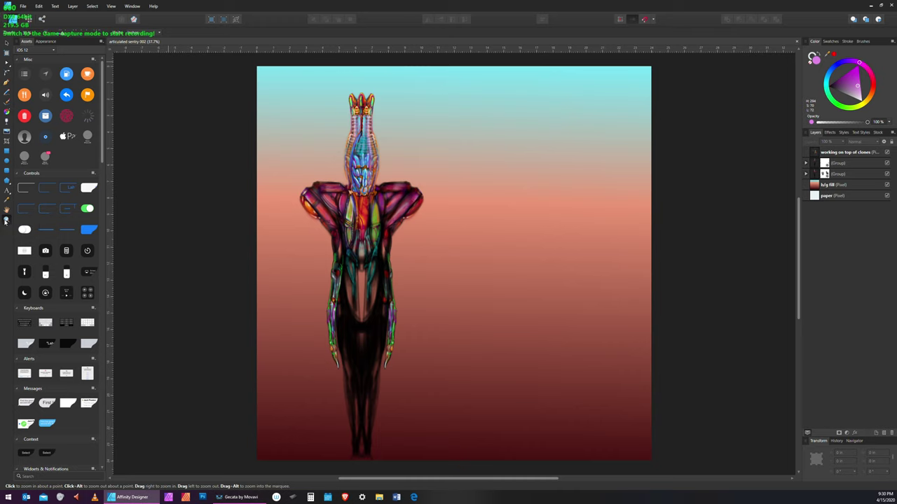
scroll(384, 252, up, 5)
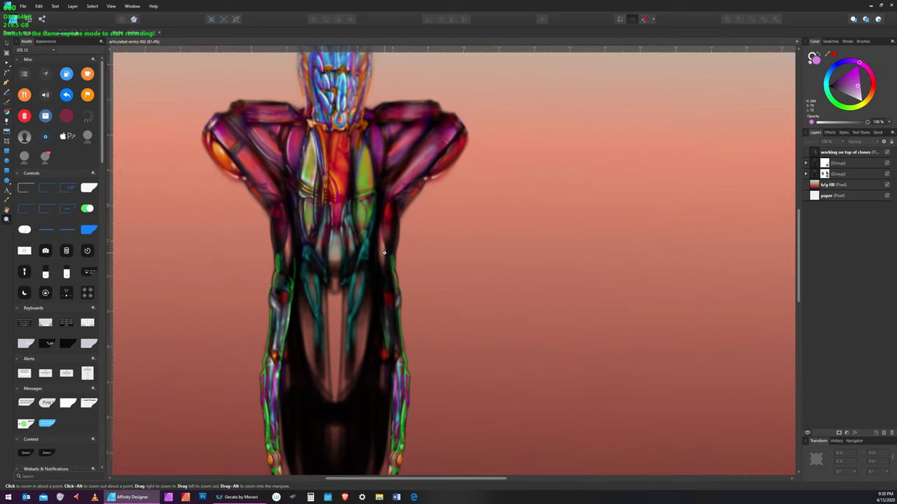
click(435, 244)
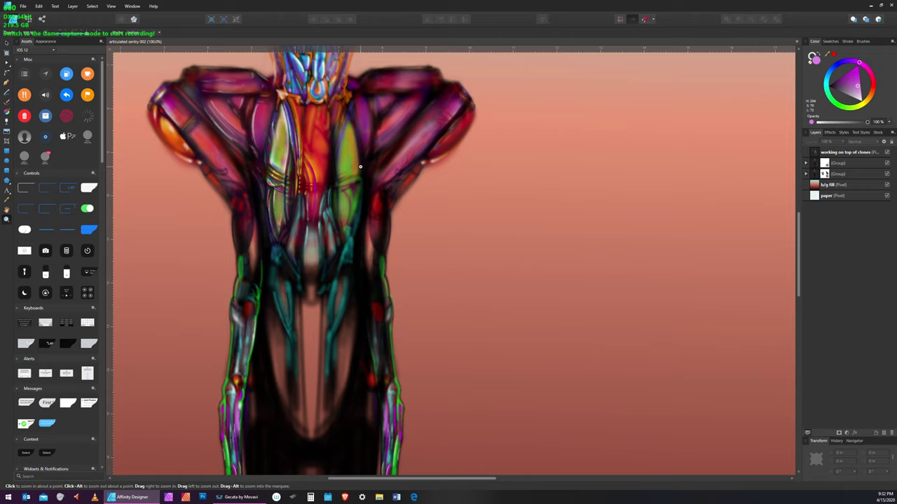
click(8, 220)
drag(380, 199, 415, 173)
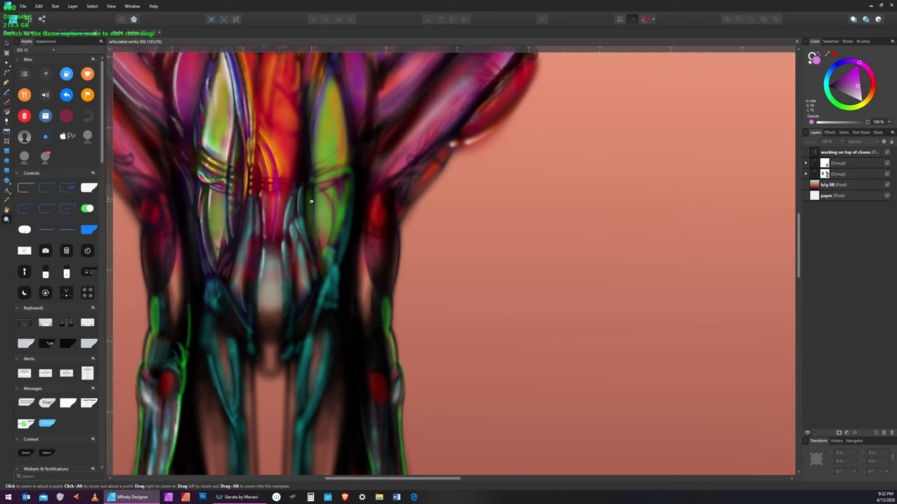
click(858, 152)
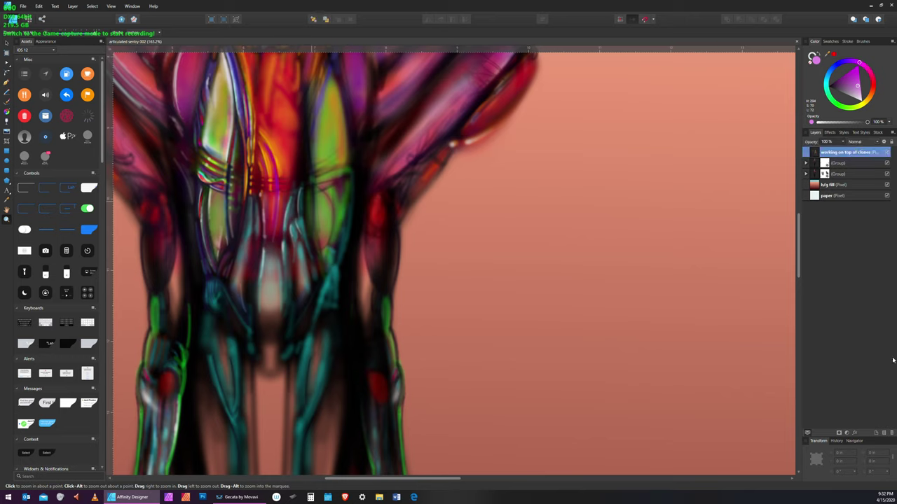
click(884, 434)
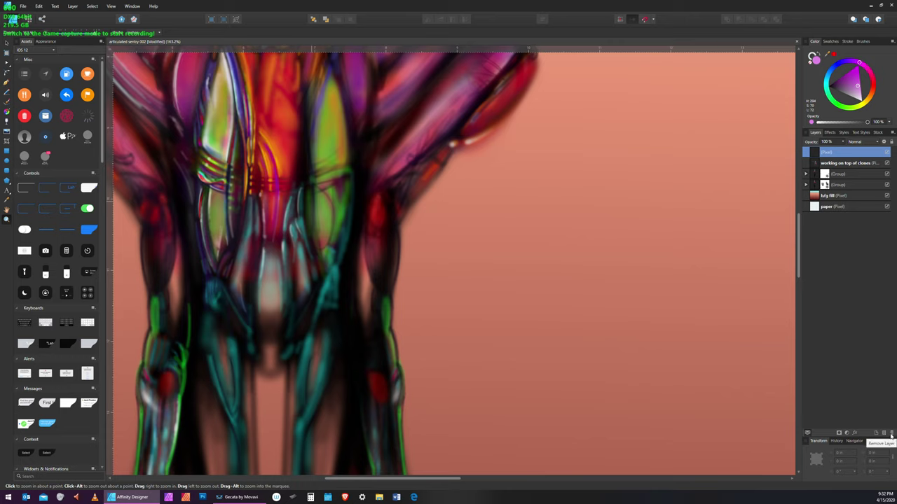
Step: Rename the new pixel layer "right lung retouching"
double_click(830, 151)
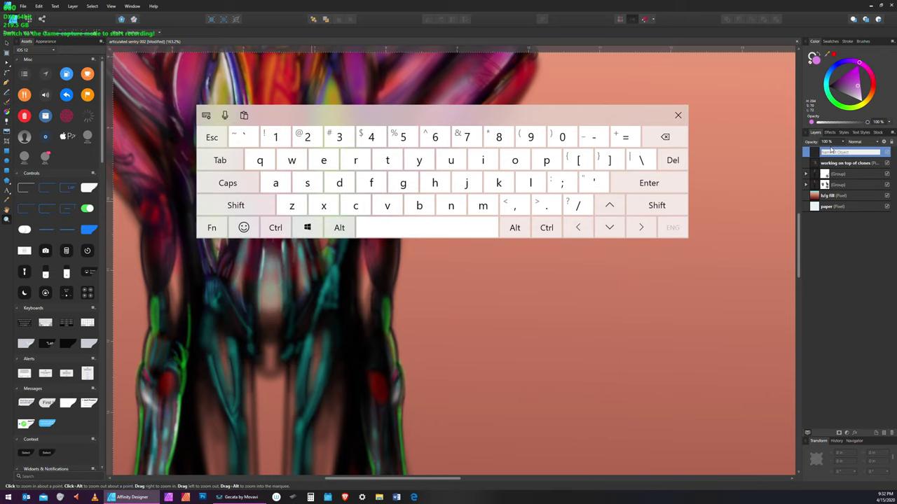
click(359, 166)
click(483, 161)
click(402, 183)
click(386, 161)
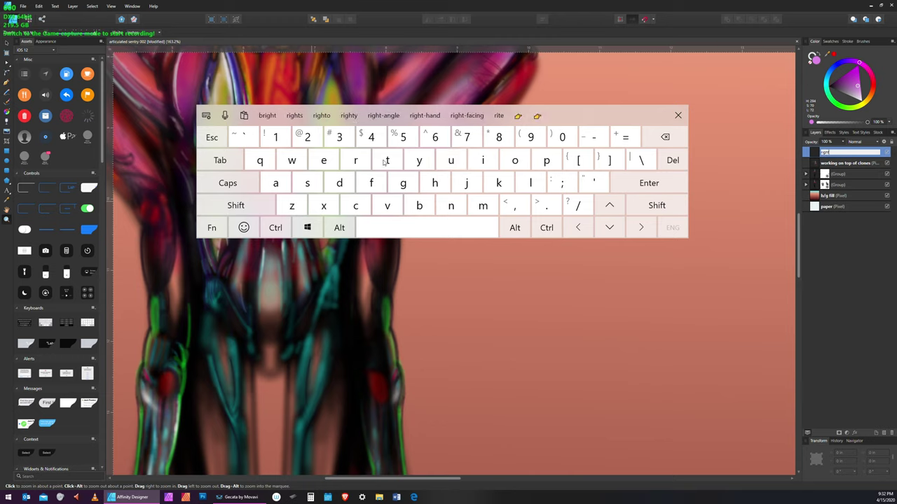
click(420, 228)
click(530, 182)
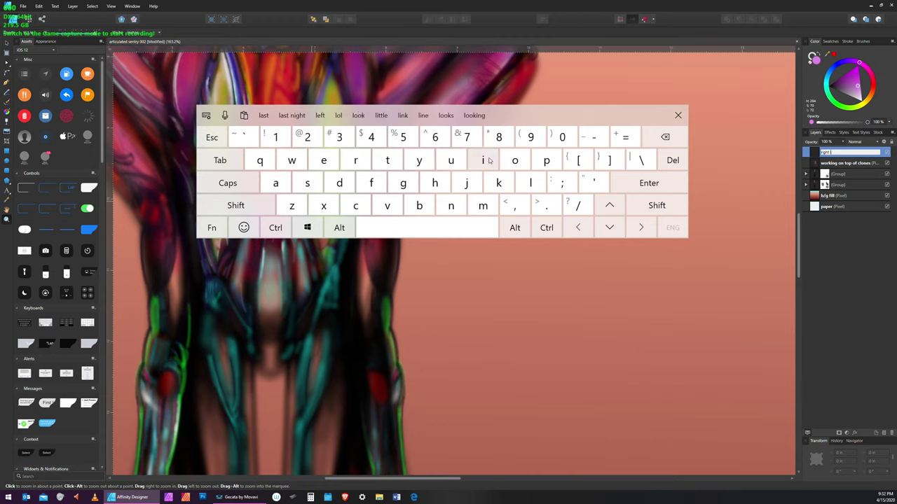
click(450, 160)
click(450, 205)
click(402, 183)
click(420, 227)
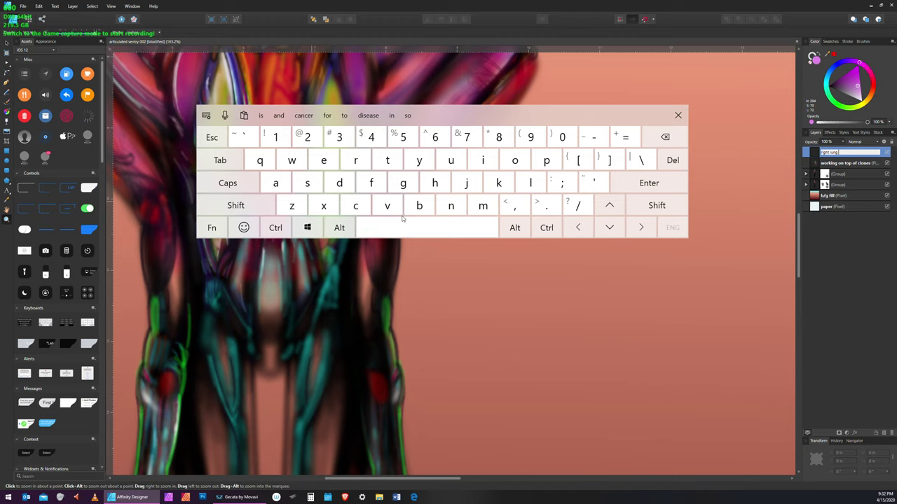
click(324, 161)
click(388, 161)
click(515, 160)
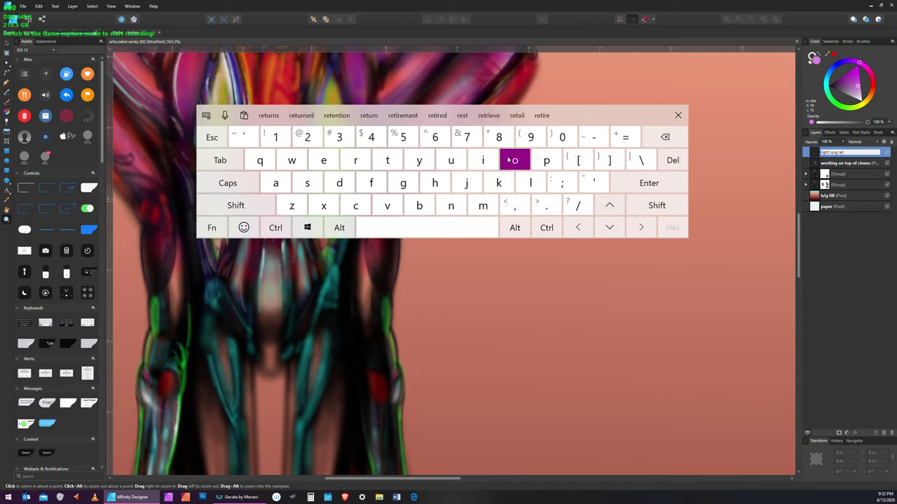
click(450, 160)
click(355, 205)
click(435, 182)
click(483, 160)
click(450, 205)
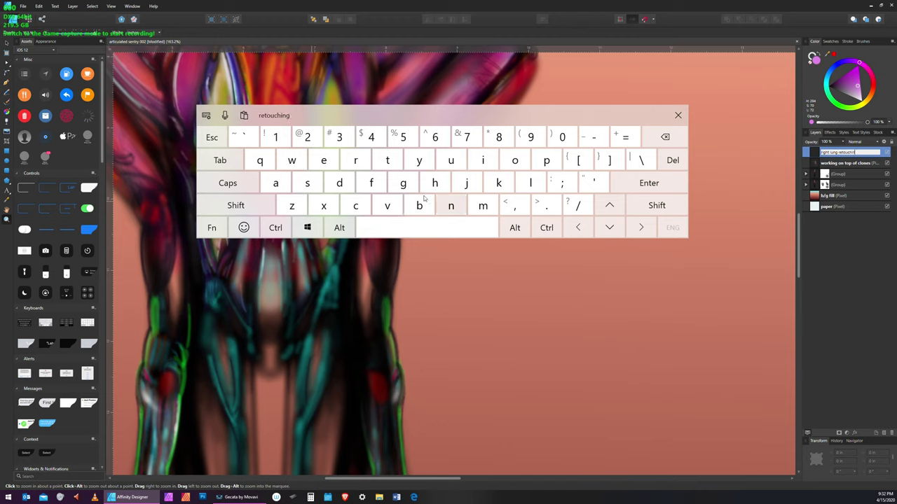
click(403, 182)
click(631, 181)
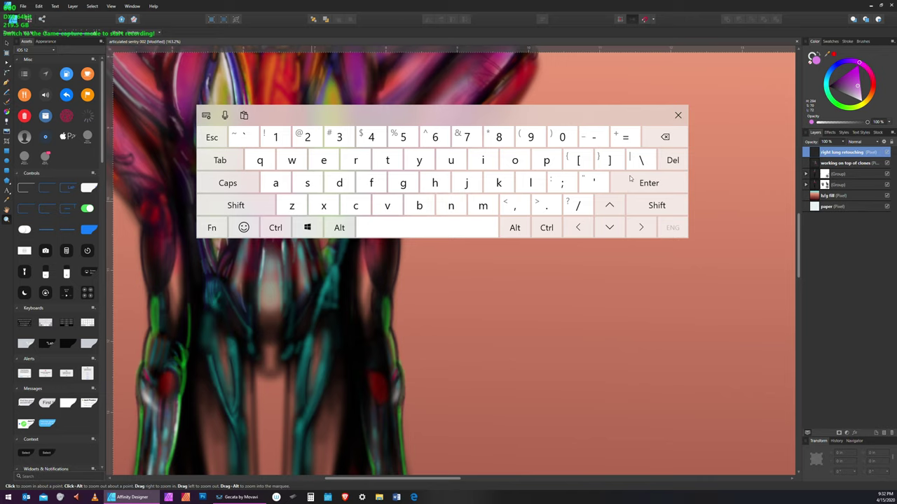
click(678, 114)
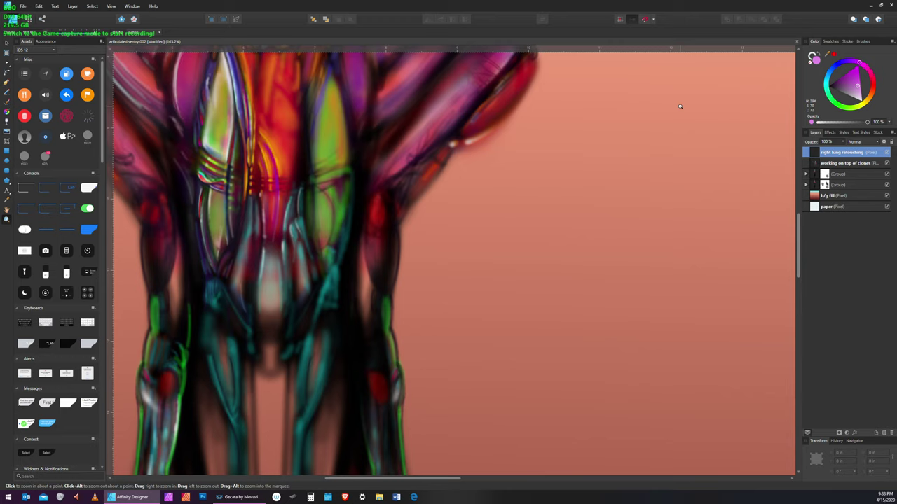
Step: In the Pixel Persona, paint a pale aqua highlight with the Paint Brush along the band crossing the right green lung
drag(860, 99, 862, 100)
click(26, 21)
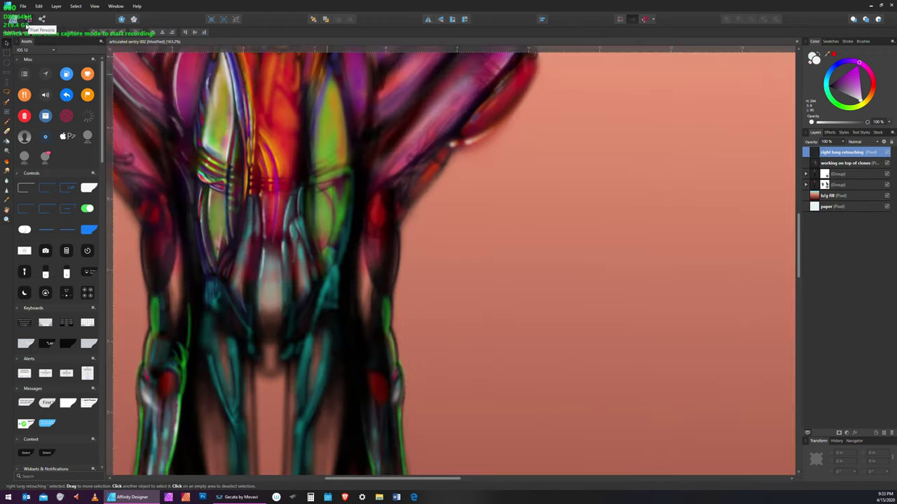
click(6, 120)
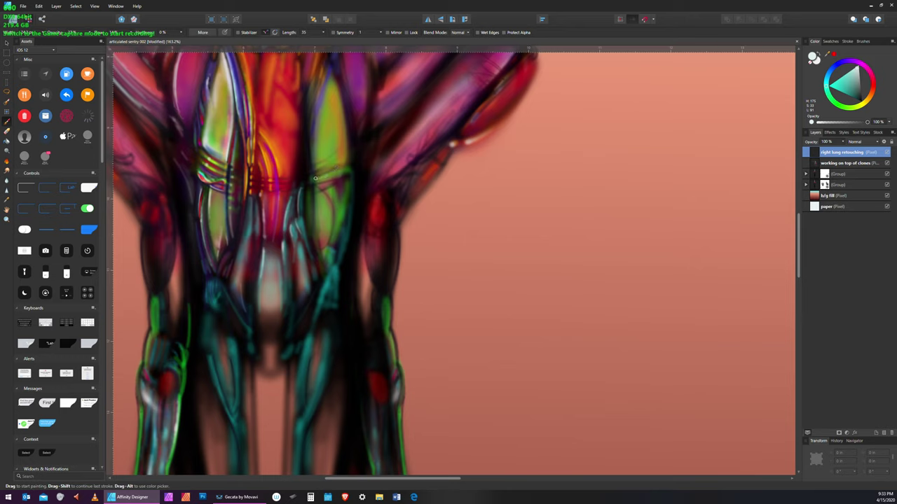
mouse_move(316, 178)
mouse_down()
mouse_move(347, 168)
mouse_move(316, 178)
mouse_up()
Step: Try dark green, violet and brown brush colours, and paint light pink (hue 317) strokes just below the right lung's band
drag(854, 92, 864, 88)
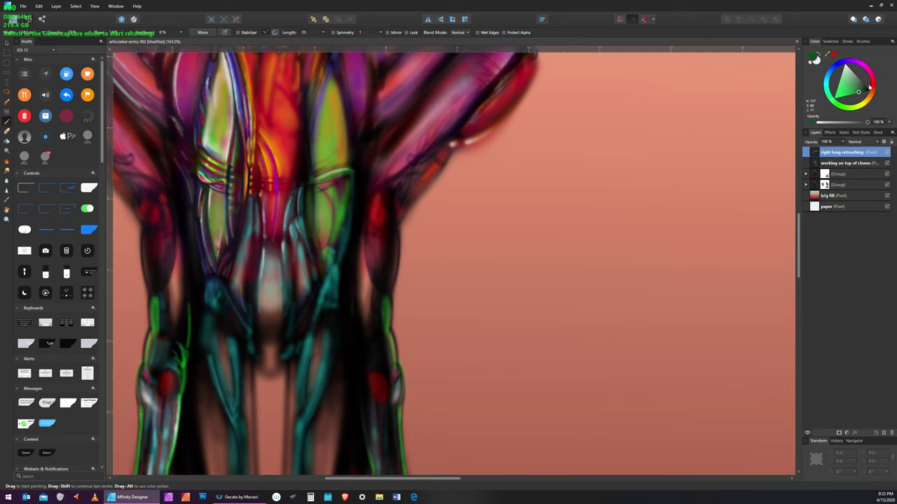
drag(867, 72, 851, 62)
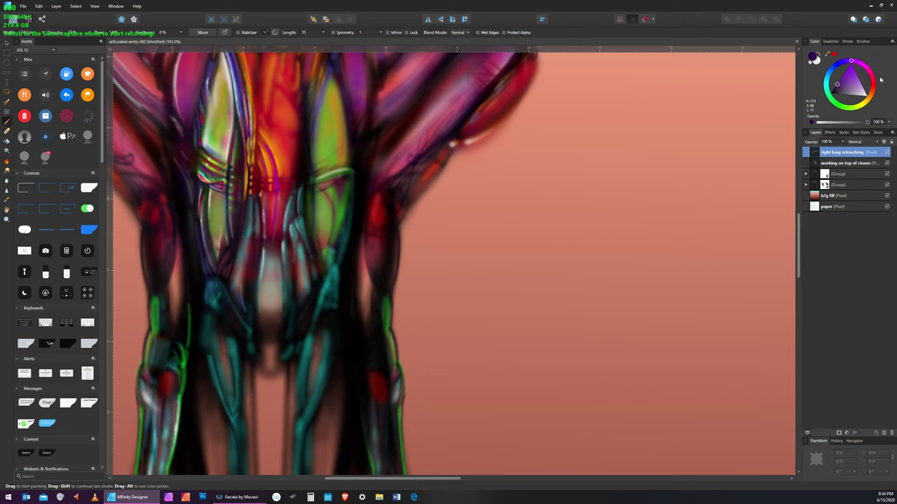
click(872, 99)
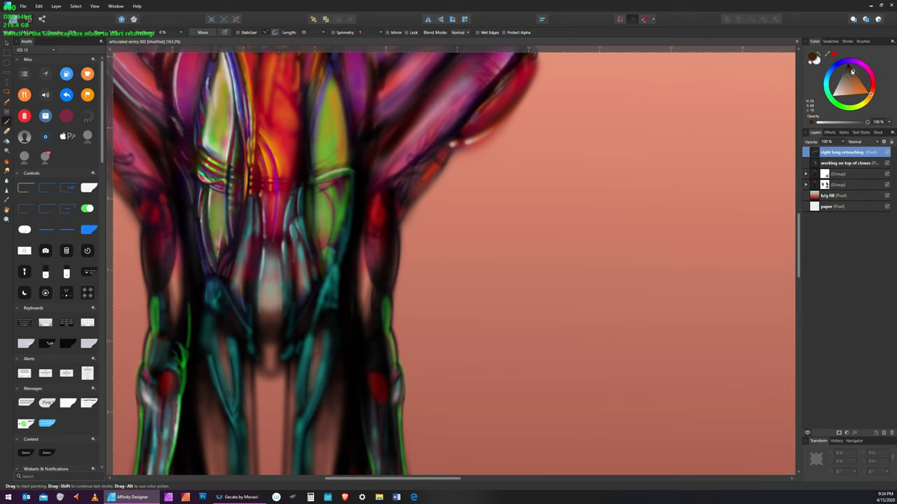
drag(851, 71, 863, 71)
click(869, 67)
drag(859, 89, 866, 82)
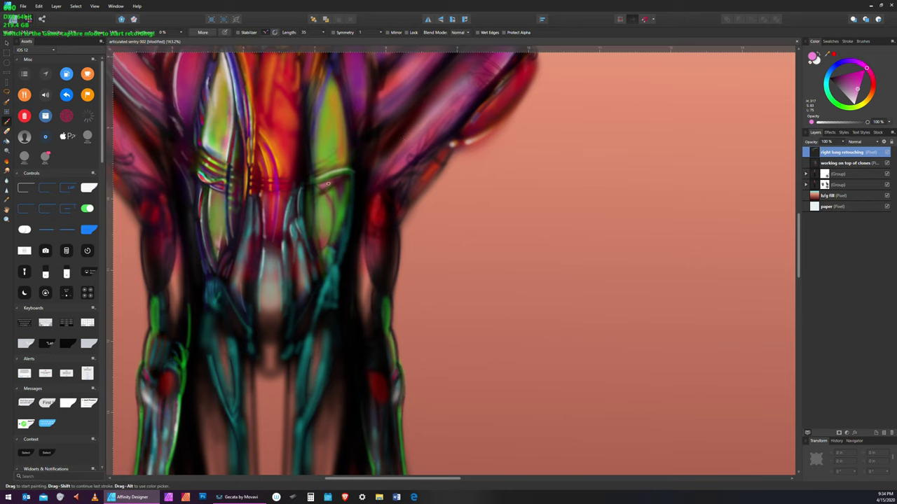
Step: Paint small peach (hue 27) and bright red accents into the pink area beneath the right lung's band
drag(868, 84, 864, 87)
click(872, 98)
drag(873, 98, 871, 94)
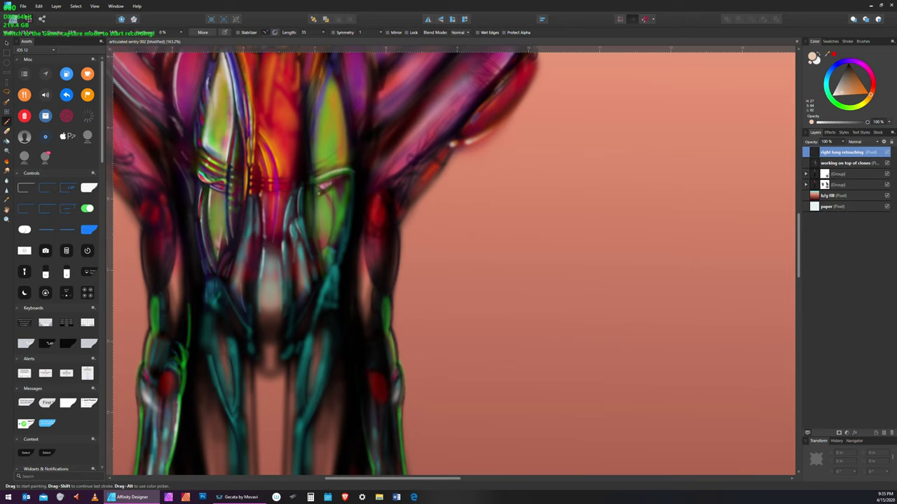
drag(872, 92, 874, 87)
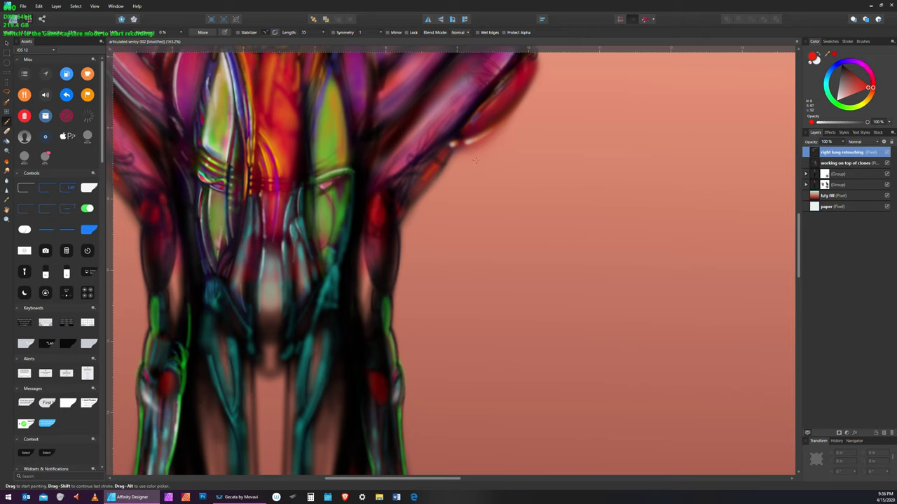
Step: Brush light turquoise (hue 172) strokes onto the lower lobe of the right lung, below the band
drag(851, 72, 844, 67)
click(854, 91)
click(825, 91)
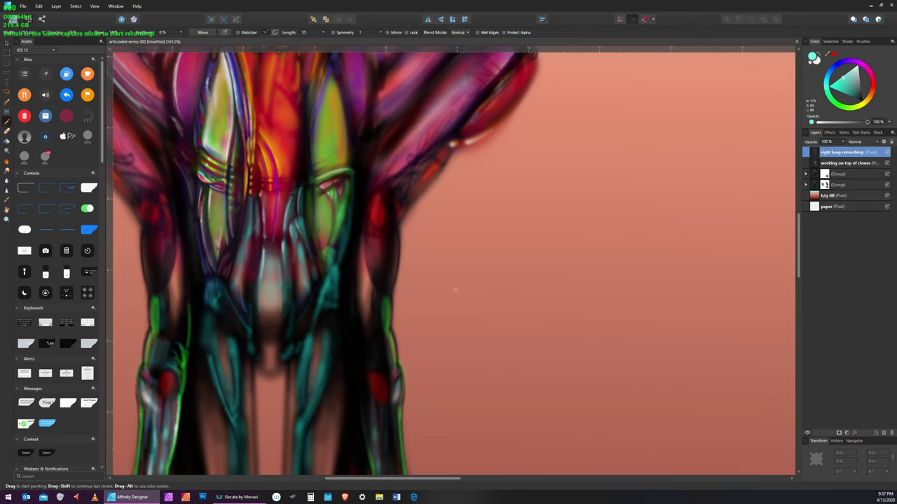
Step: Deepen the shadows around the right lung's band and lower lobe with near-black teal and dark green (hue 102)
drag(871, 66, 871, 86)
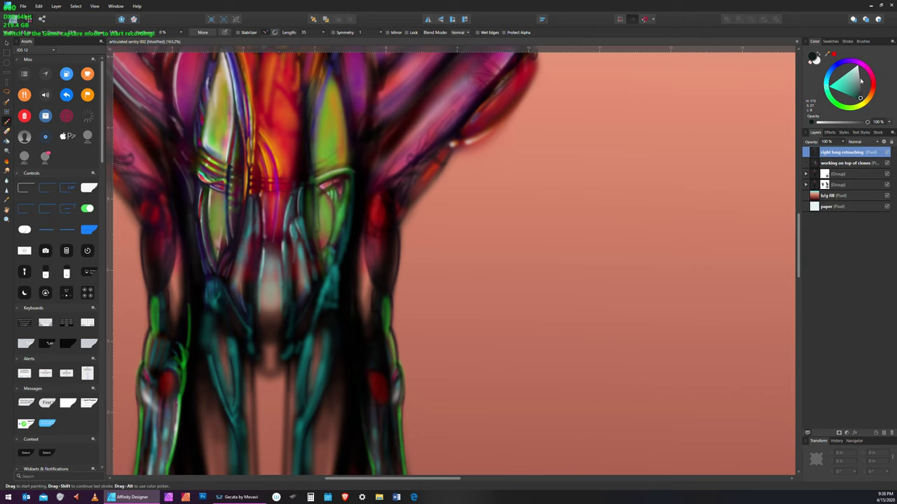
click(852, 71)
drag(847, 106, 870, 81)
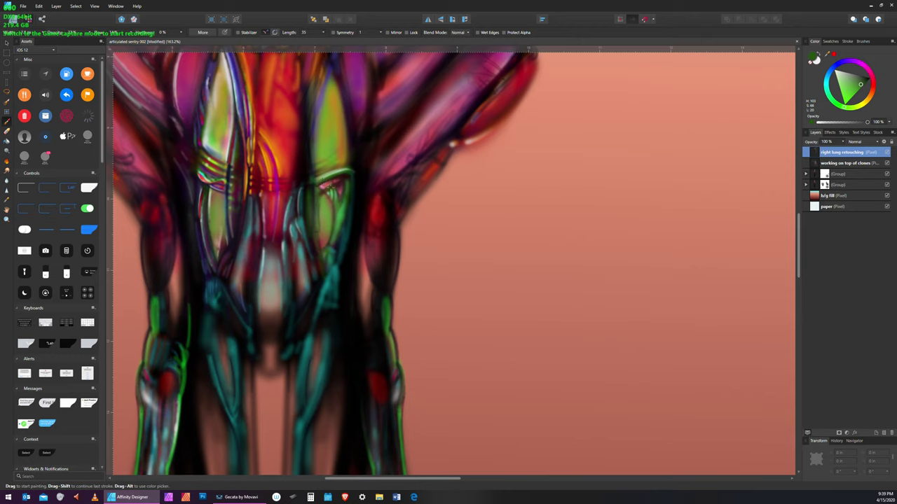
Step: Brighten the right lung's band and lower lobe with yellow, and refine them with lime (hue 87) and deeper green (hue 113)
drag(862, 105, 873, 84)
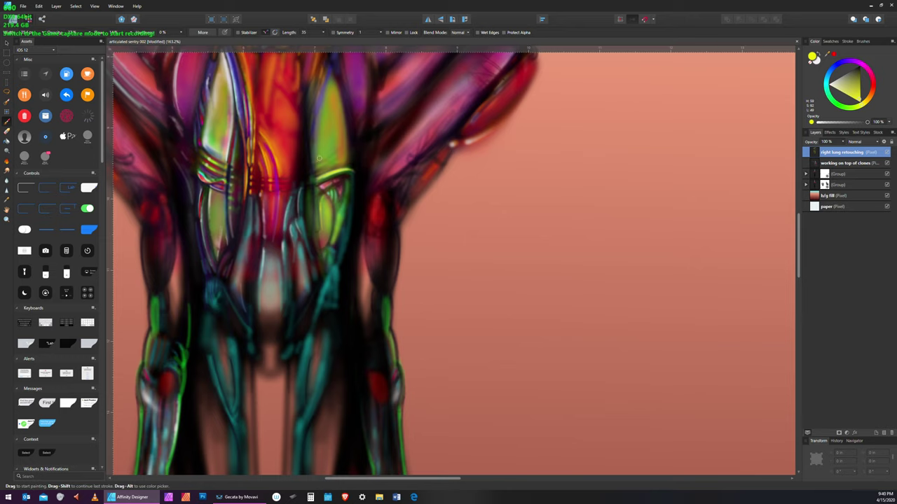
click(853, 108)
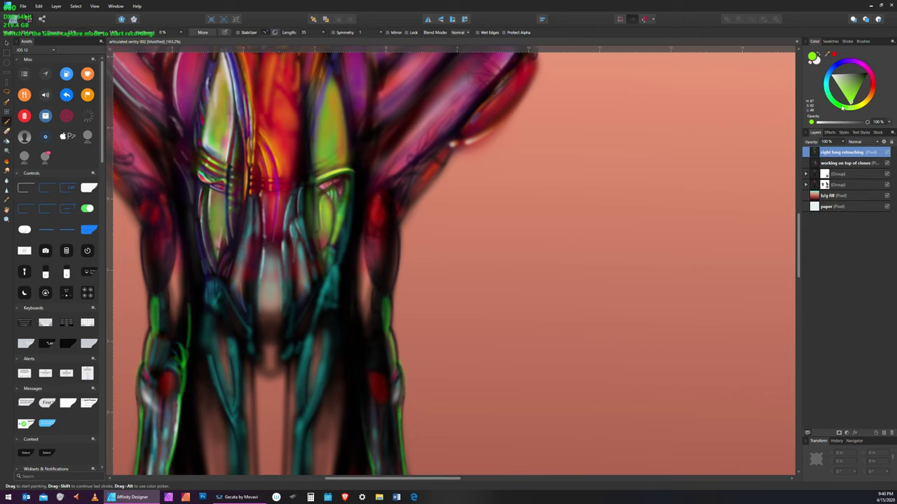
click(848, 106)
click(856, 91)
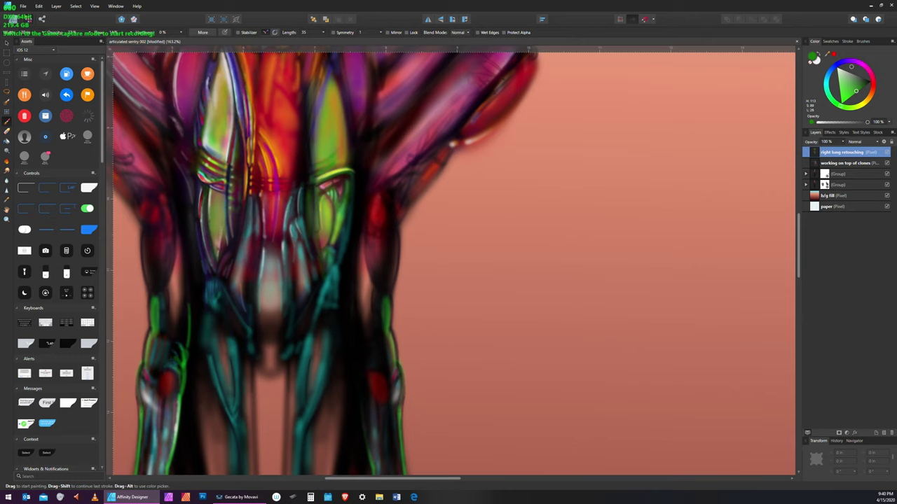
Step: Paint near-white green highlights along the upper lobe's inner edge and small yellow (hue 50) accents in the right lung's lower lobe
drag(849, 75, 842, 71)
drag(316, 171, 317, 122)
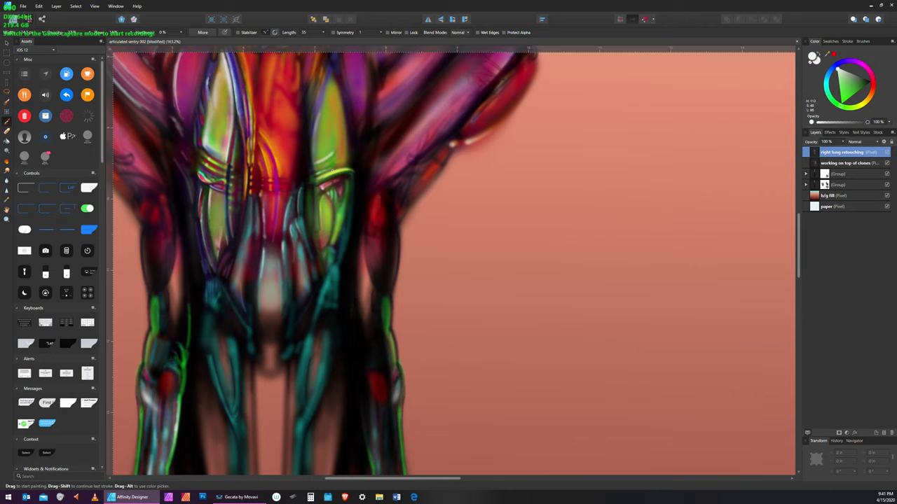
click(872, 75)
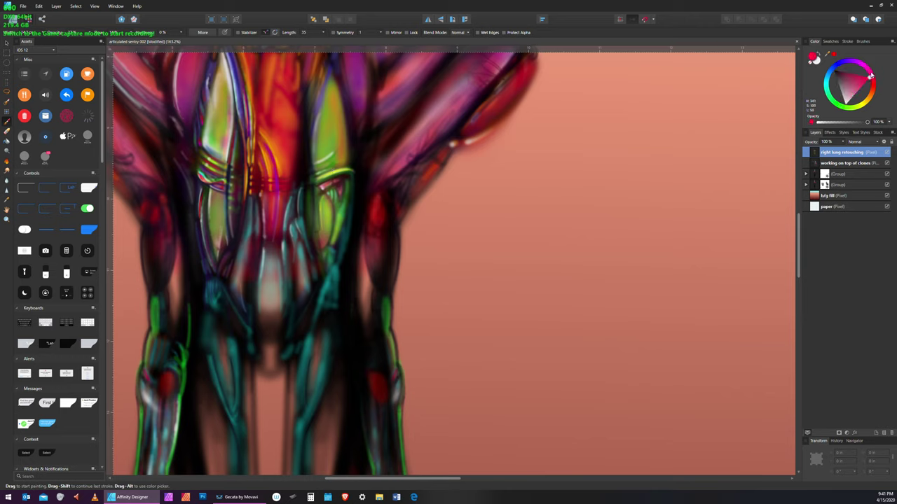
drag(871, 76, 881, 70)
click(856, 65)
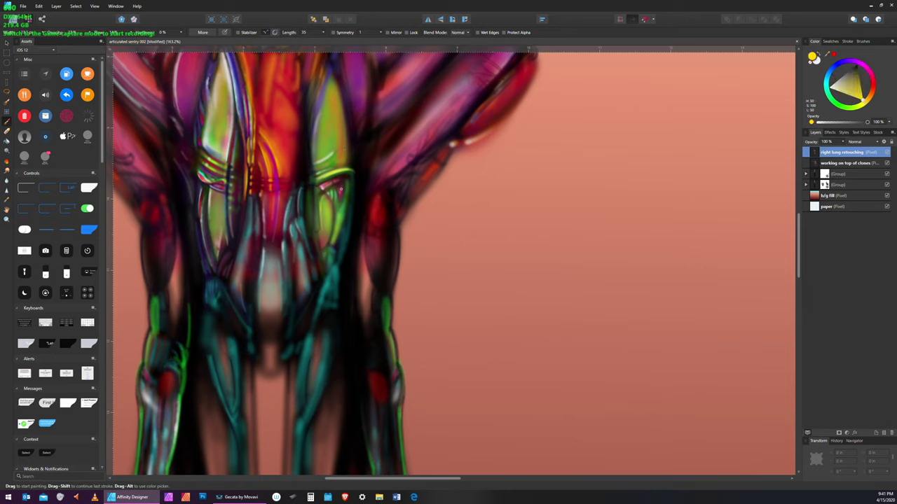
drag(340, 198, 334, 190)
Step: Paint a very pale aqua (hue 177) highlight along the outer edge of the right lung's lower lobe
click(846, 79)
click(828, 87)
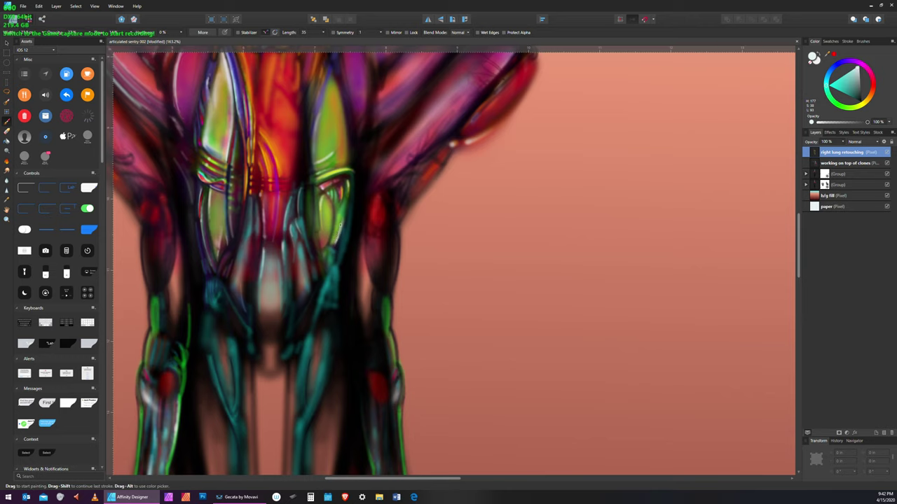
drag(341, 233, 341, 218)
Step: Shade around the right lung's lower lobe with dark teal (hue 177), and add green (hue 123) and bright red (hue 354) accents
click(859, 99)
click(856, 96)
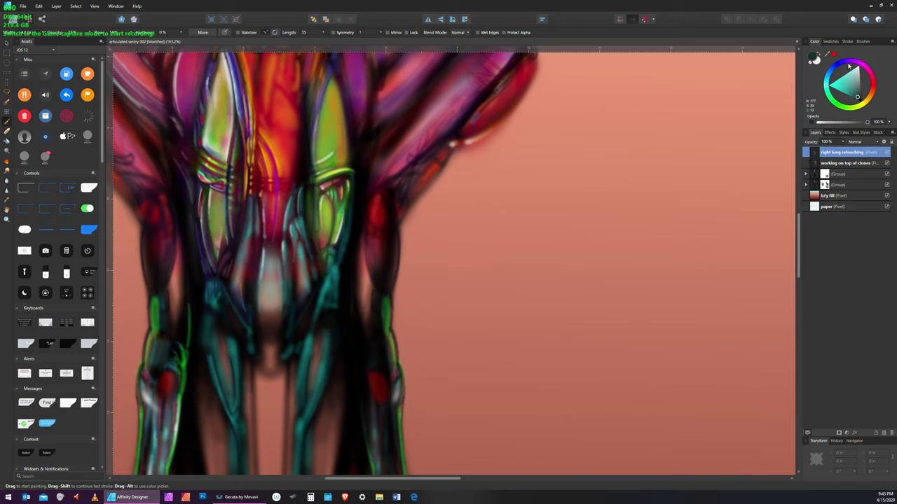
click(838, 107)
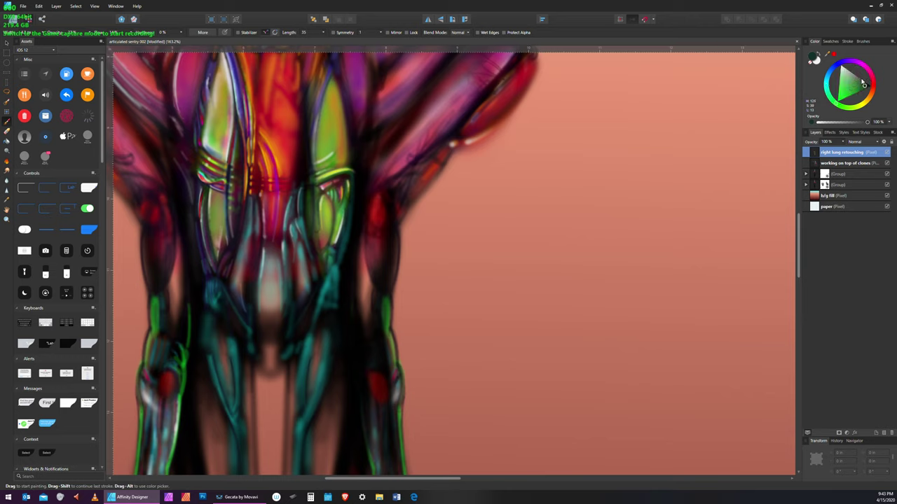
drag(859, 82, 850, 93)
click(872, 82)
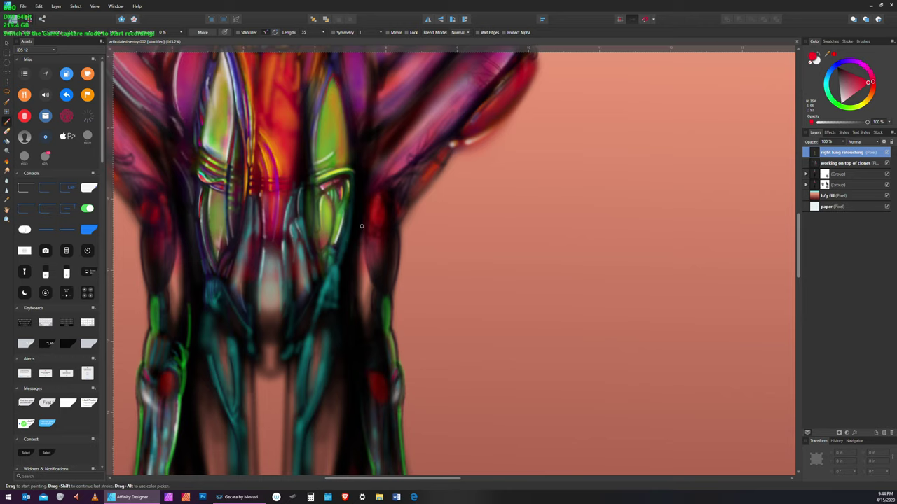
Step: Paint bright cyan (hue 177) highlights down the hip strand below the right lung and along the lower lobe's outer edge
click(839, 68)
click(842, 77)
click(831, 86)
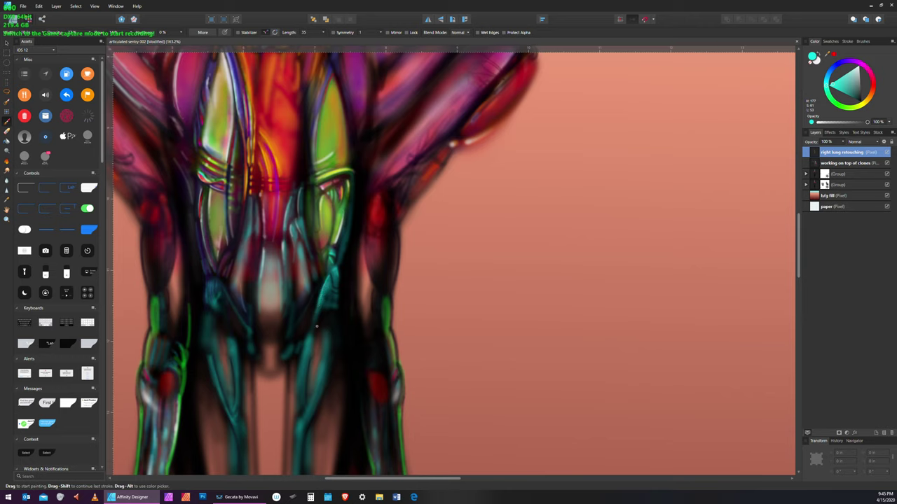
drag(320, 297, 310, 331)
drag(319, 301, 314, 322)
drag(349, 214, 337, 274)
Step: Darken the area around the right lung's outer edge with near-black teal and save the document
click(859, 97)
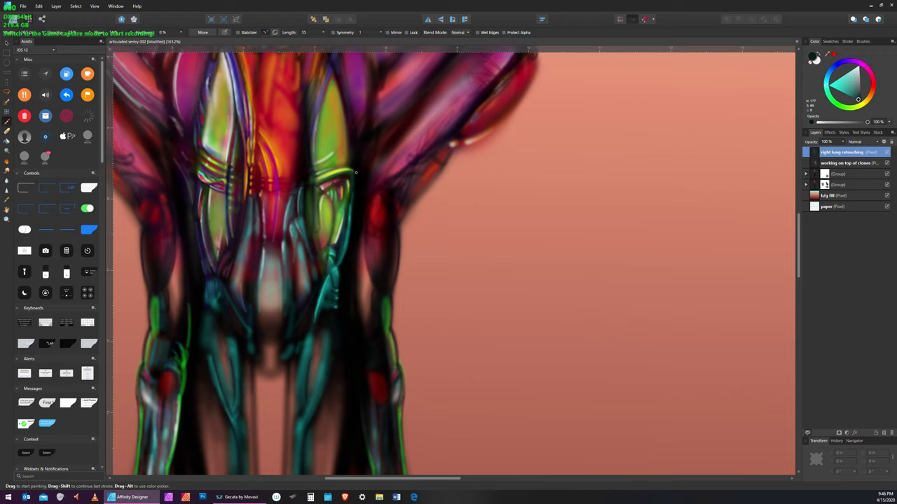
click(22, 6)
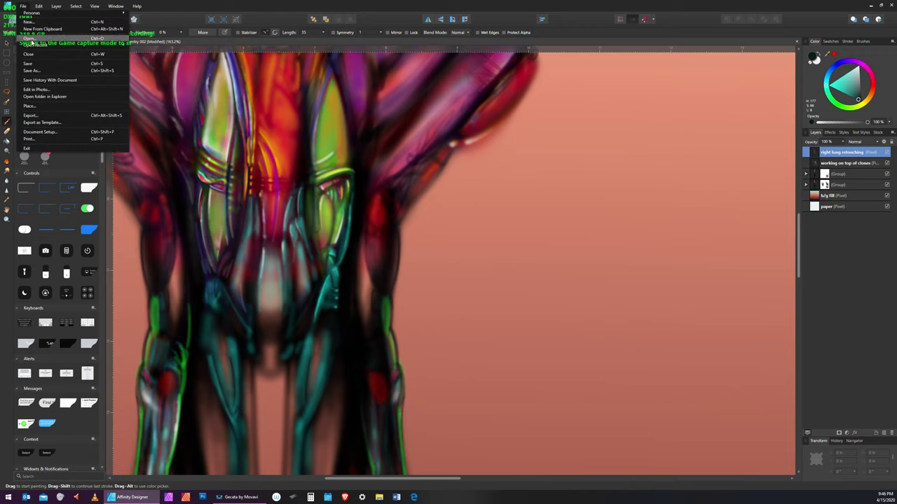
click(33, 65)
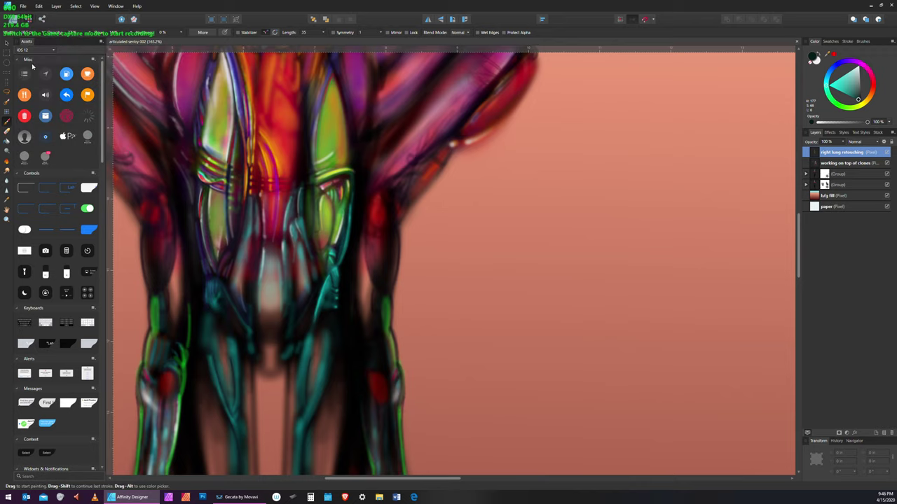
Step: Toggle the right lung retouching layer's visibility to compare the figure with and without the retouching
click(888, 152)
click(888, 153)
click(887, 153)
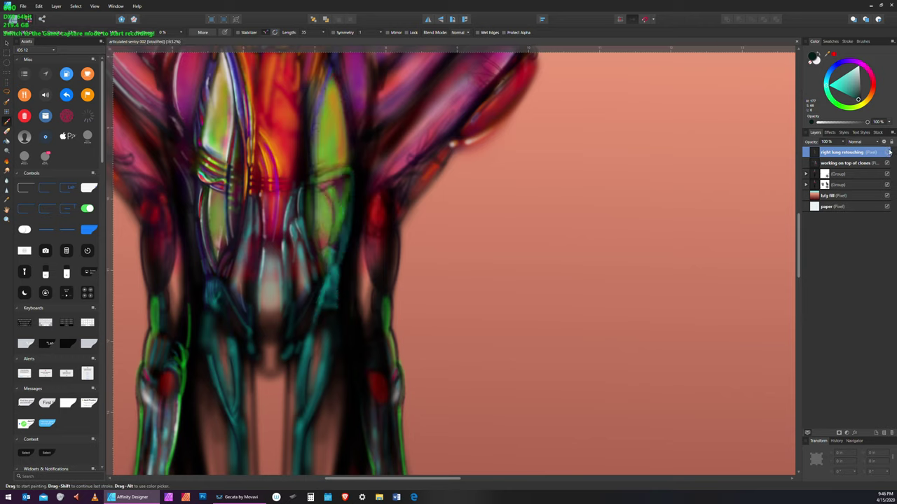
click(888, 152)
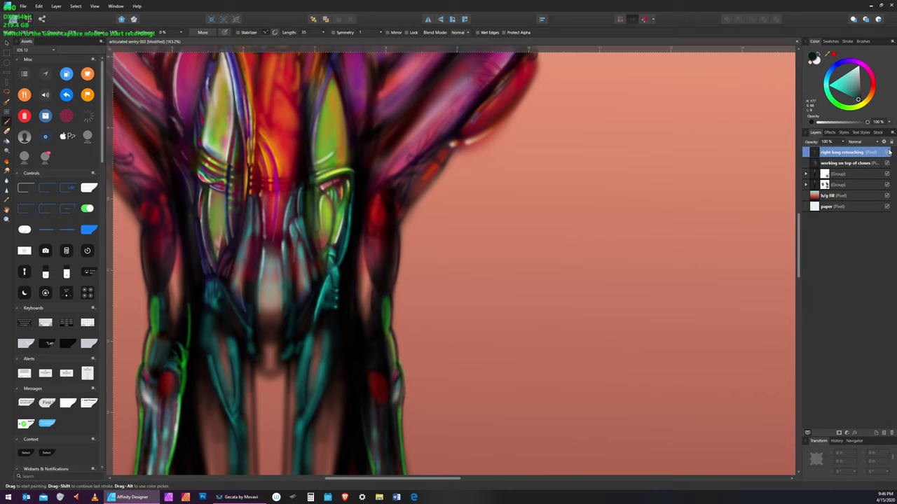
click(887, 153)
click(888, 153)
Step: Paint teal and pale aqua highlights along the abdominal strands inward of the right lung, and deepen their shadows with near-black
click(833, 87)
click(842, 80)
drag(302, 190, 300, 221)
drag(300, 212, 302, 191)
click(856, 71)
drag(302, 224, 314, 266)
drag(859, 99, 861, 100)
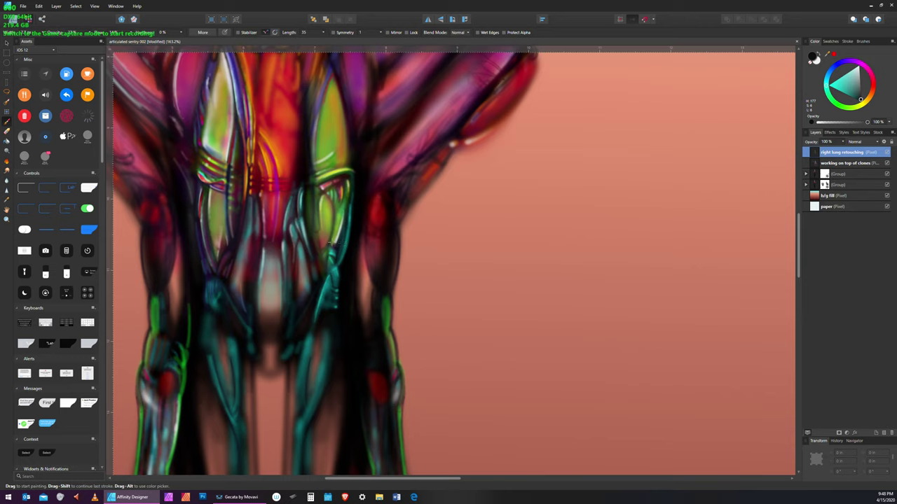
Step: Save the document, and save it again as articulated sentry 002.afdesign, replacing the existing file
click(23, 6)
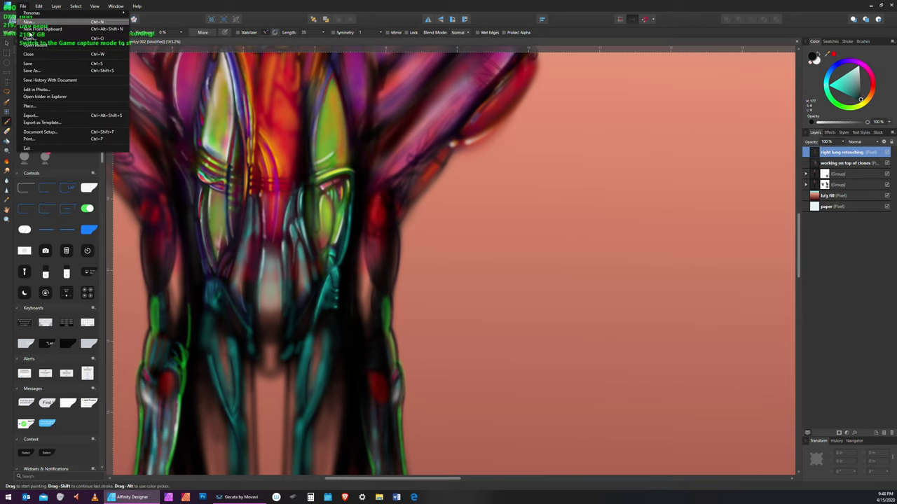
click(33, 65)
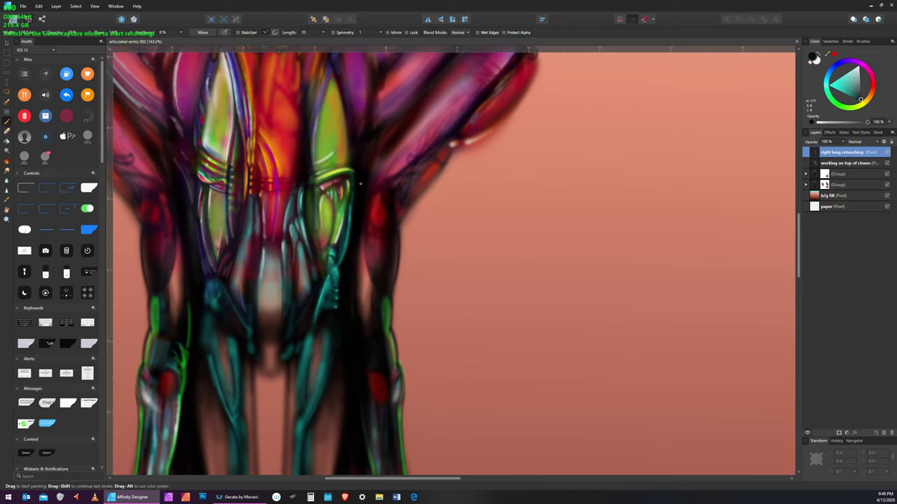
click(24, 6)
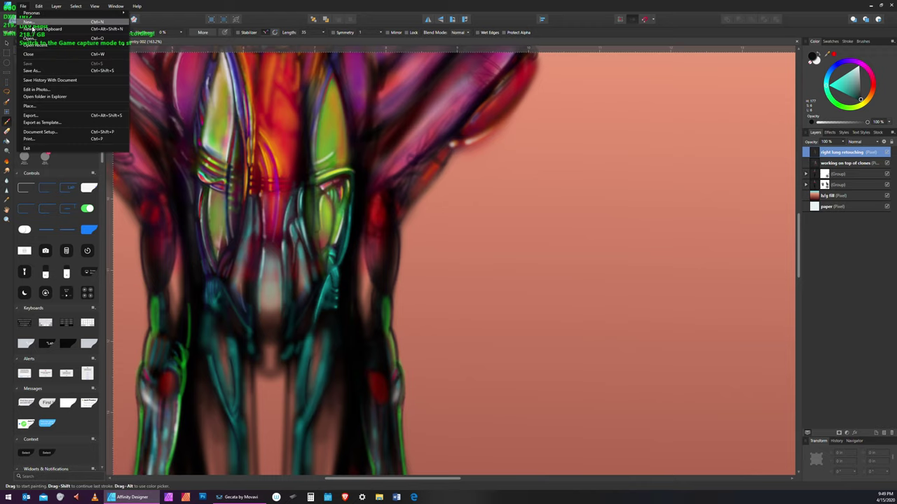
click(33, 72)
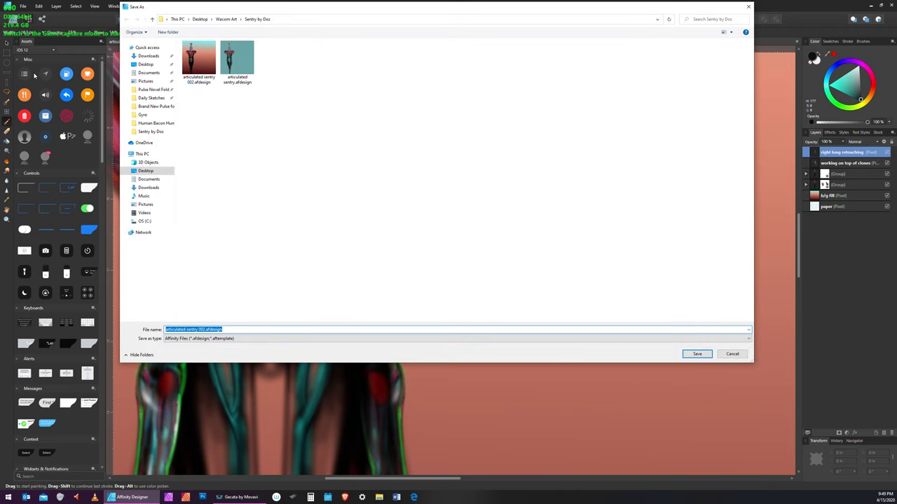
click(697, 353)
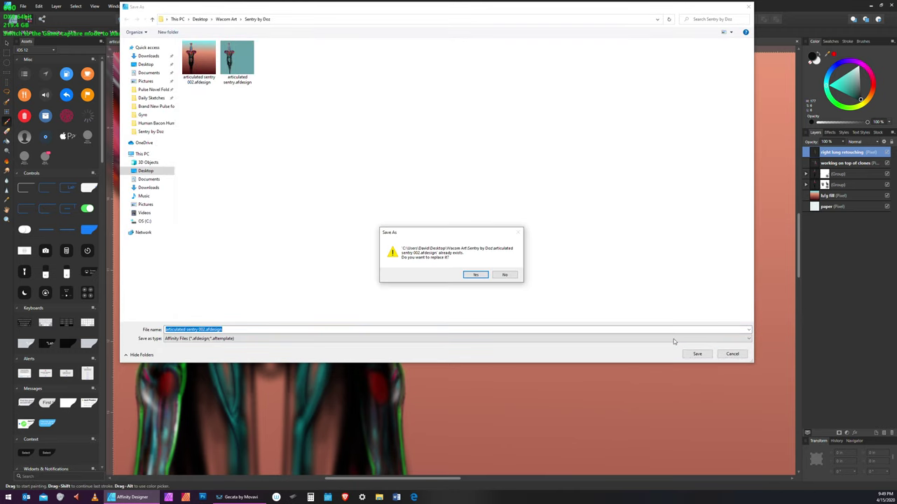
click(476, 274)
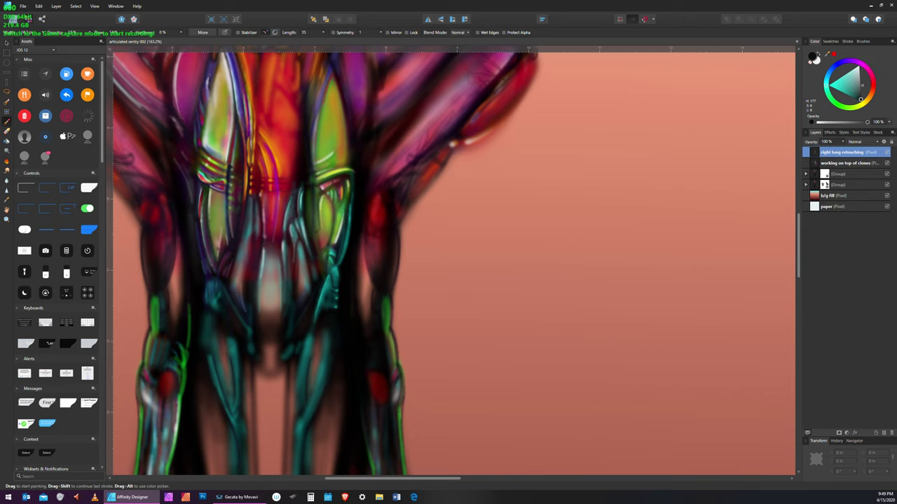
Step: Touch up the abdomen with near-black, dot pale aqua highlights on the hip strand below the right lung, and save the document
click(861, 98)
click(263, 240)
click(852, 71)
click(335, 307)
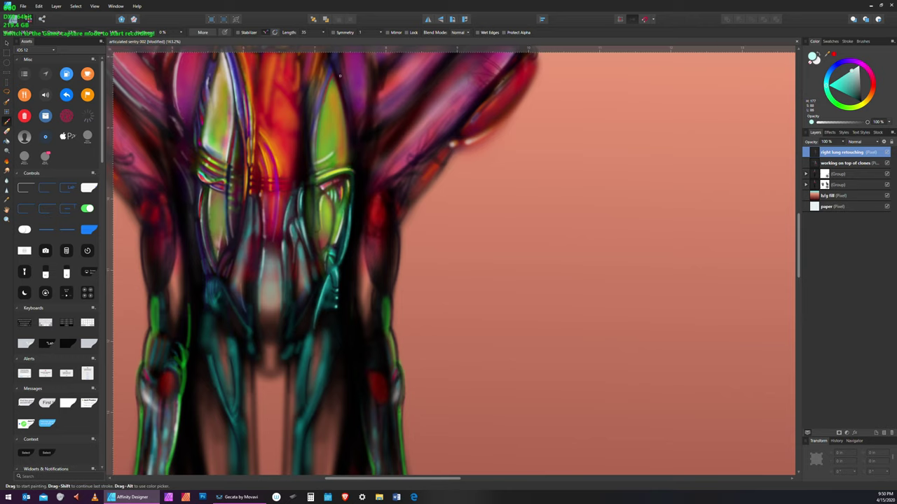
click(23, 7)
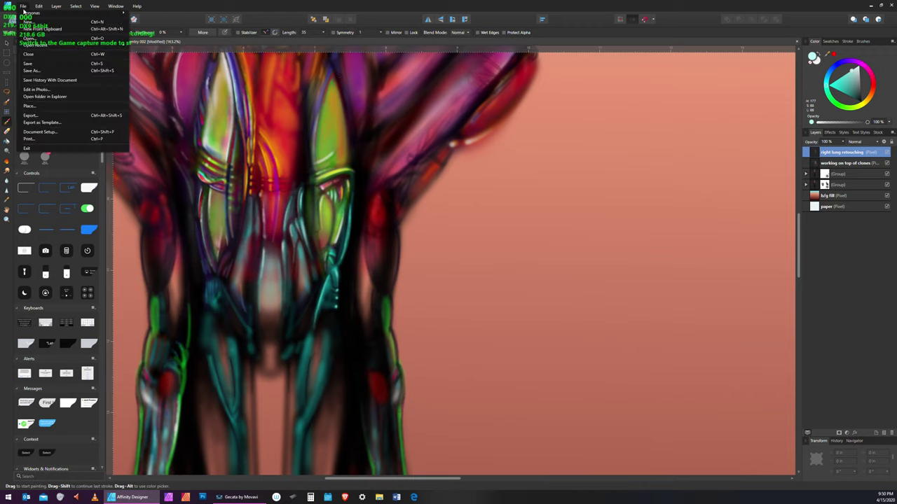
click(33, 64)
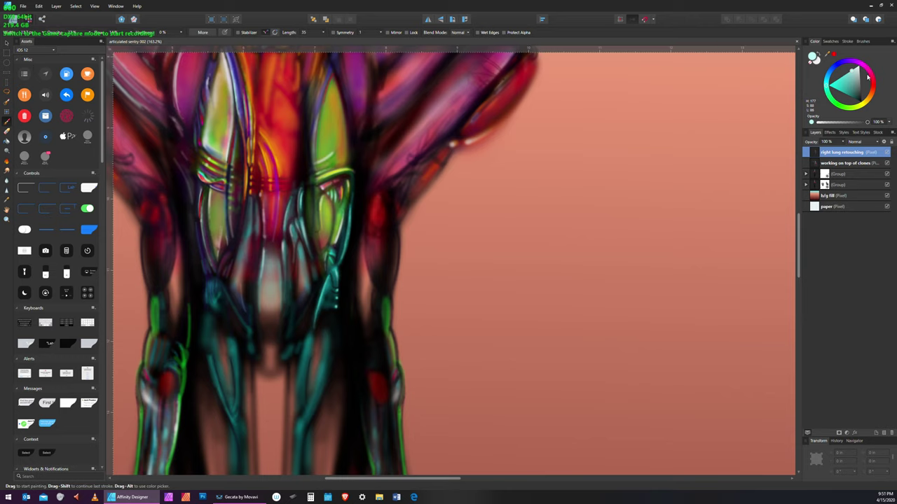
Step: Deepen the shadows around the abdomen and hips with dark violet (hue 260) and near-black violet
click(874, 96)
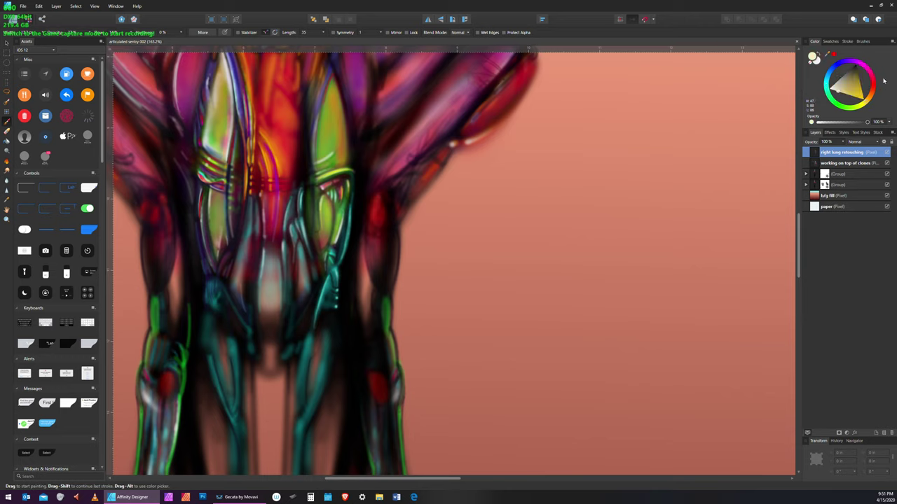
click(845, 62)
click(842, 81)
click(841, 90)
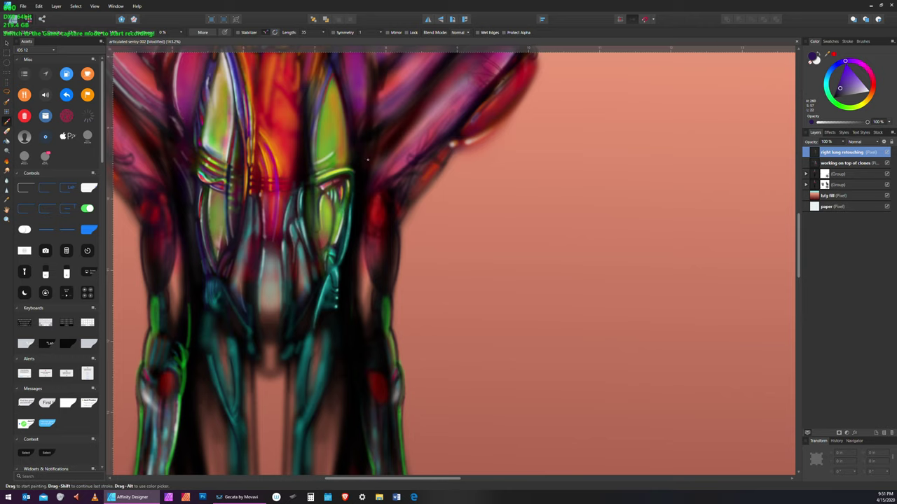
click(835, 93)
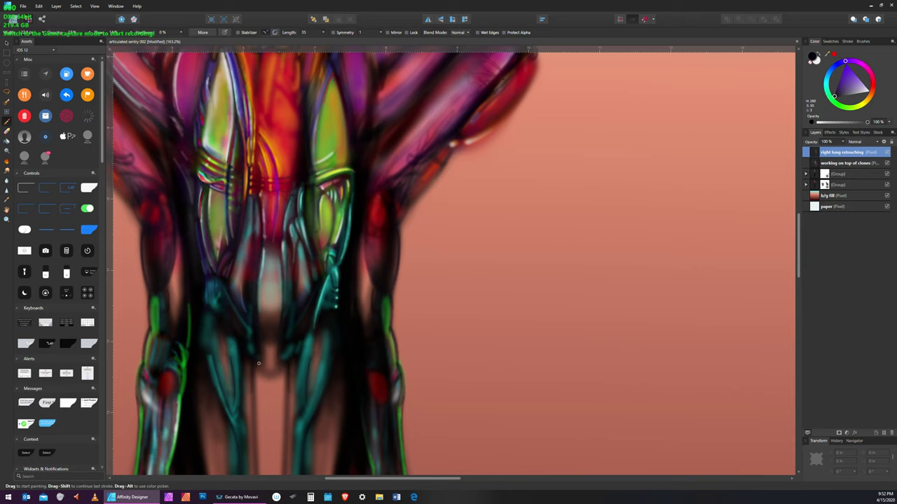
Step: Paint pale violet highlights on the hip strand below the opposite lung and save the document
click(870, 90)
drag(228, 292, 252, 329)
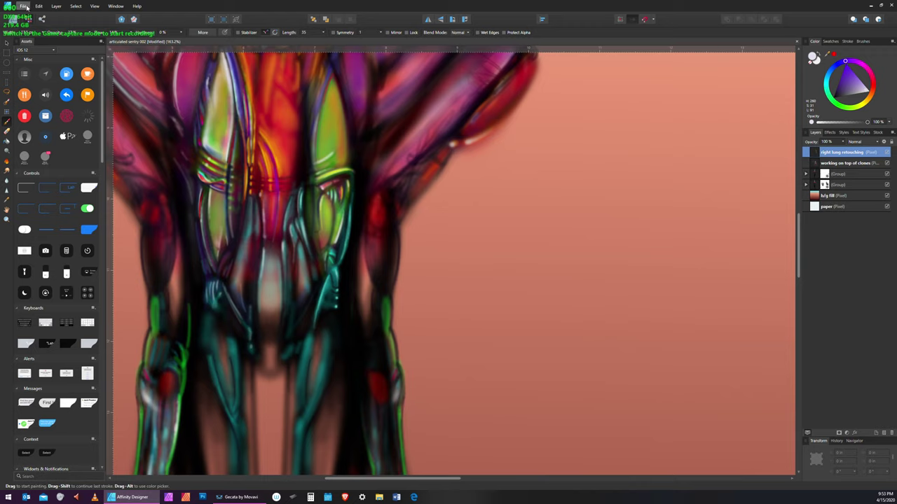
click(23, 5)
click(37, 65)
Step: Paint pale pink-violet (hue 302) highlights along both sides of the grey central pelvis shape
click(861, 68)
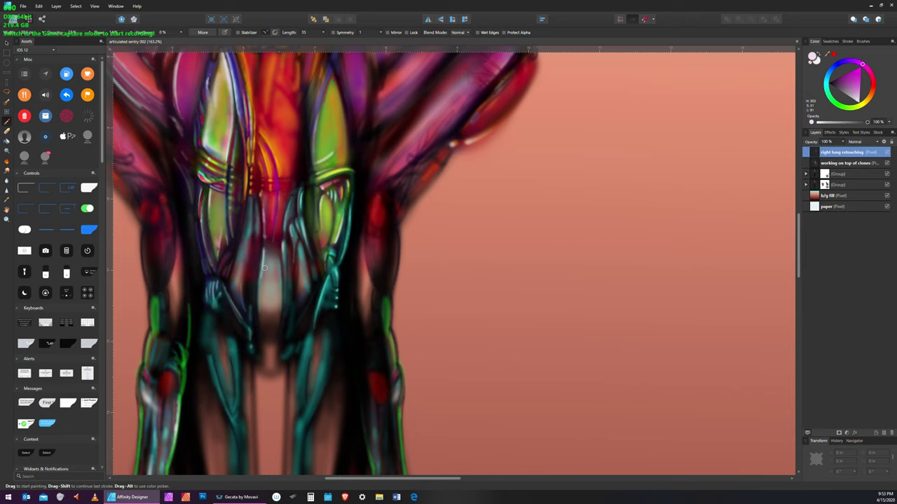
mouse_move(264, 268)
mouse_down()
mouse_move(261, 299)
mouse_move(268, 247)
mouse_move(267, 329)
mouse_move(264, 258)
mouse_up()
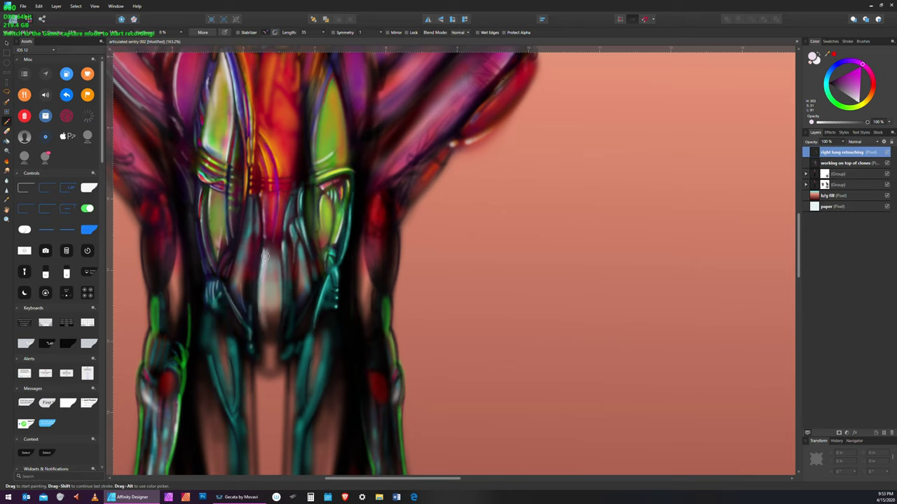
drag(278, 254, 274, 330)
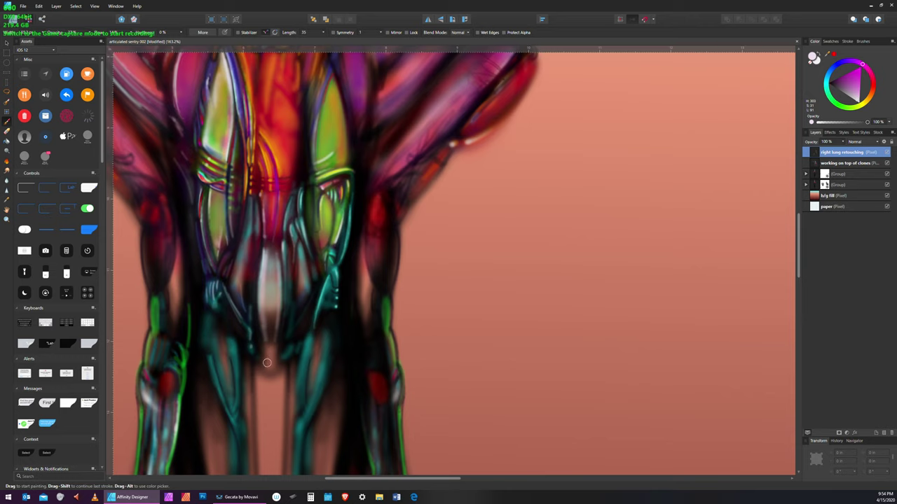
Step: Shade the central pelvis shape with burnt orange (hue 20) and define its edges with near-black brown
click(871, 91)
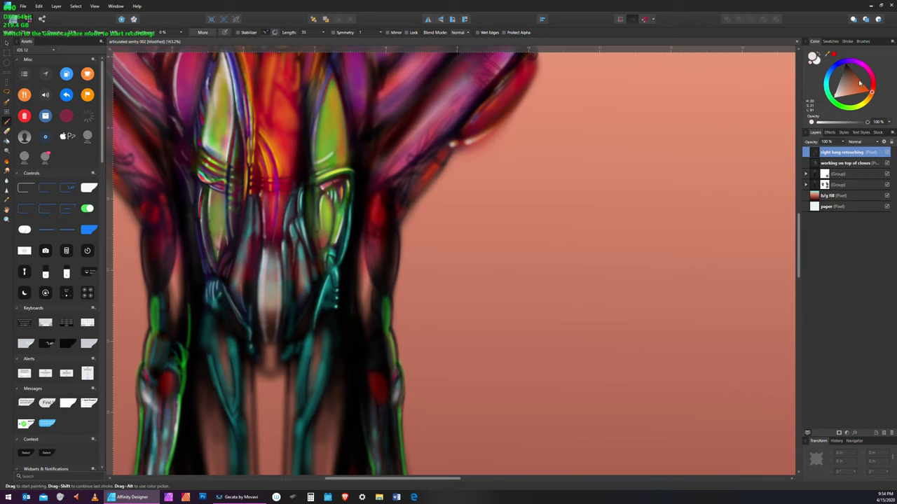
click(860, 82)
mouse_move(268, 255)
mouse_down()
mouse_move(268, 266)
mouse_move(266, 257)
mouse_up()
drag(277, 289, 278, 298)
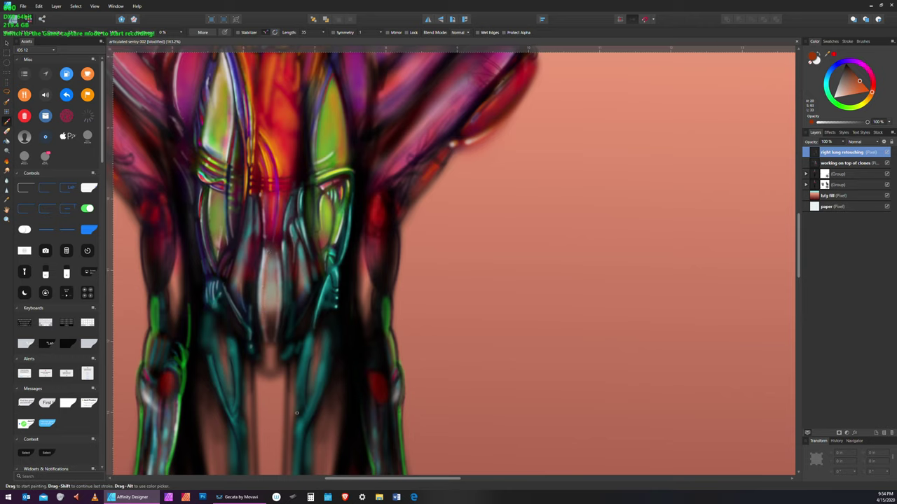
click(851, 71)
drag(263, 288, 264, 324)
drag(851, 68, 849, 67)
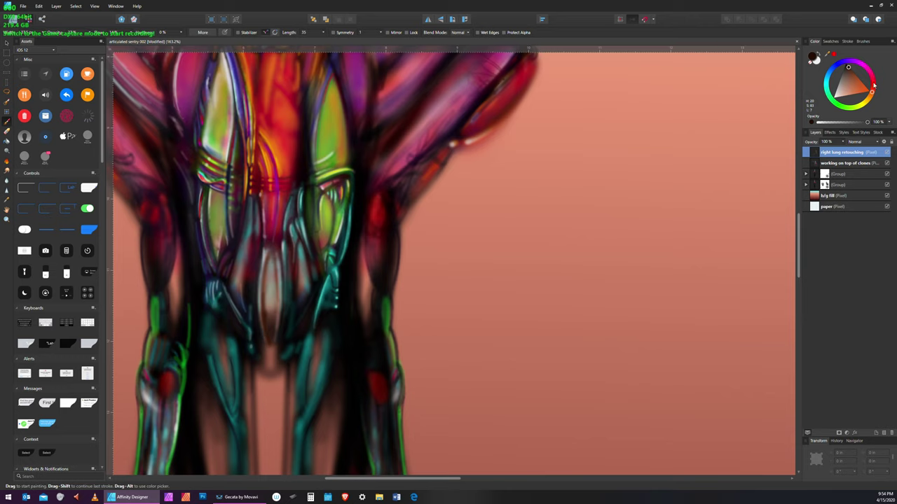
Step: Paint light aqua (hue 178) down the middle of the central pelvis shape and shade it with reddish brown (hue 17)
click(827, 88)
click(845, 72)
mouse_move(271, 258)
mouse_down()
mouse_move(269, 335)
mouse_move(262, 278)
mouse_move(270, 350)
mouse_move(272, 279)
mouse_move(271, 390)
mouse_up()
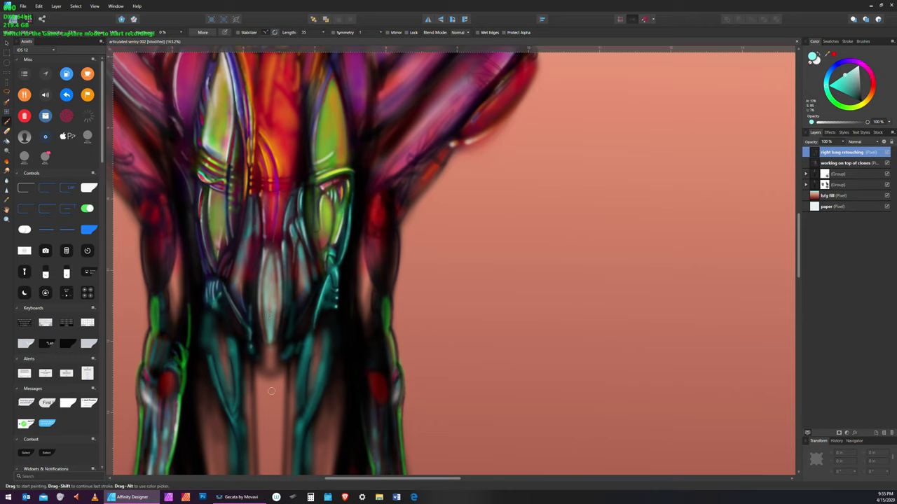
click(872, 90)
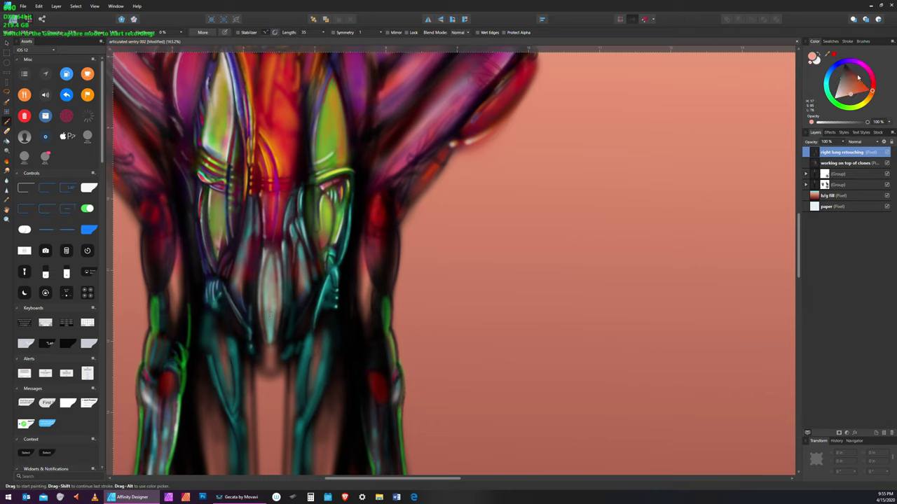
click(854, 76)
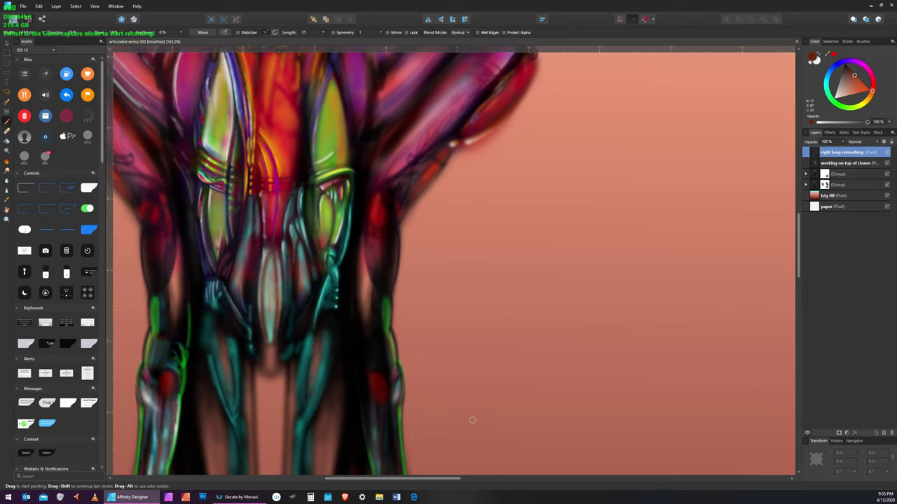
Step: Accent the central pelvis shape with dark purple (hue 287) and brush near-white violet highlights along its inner edge
click(856, 63)
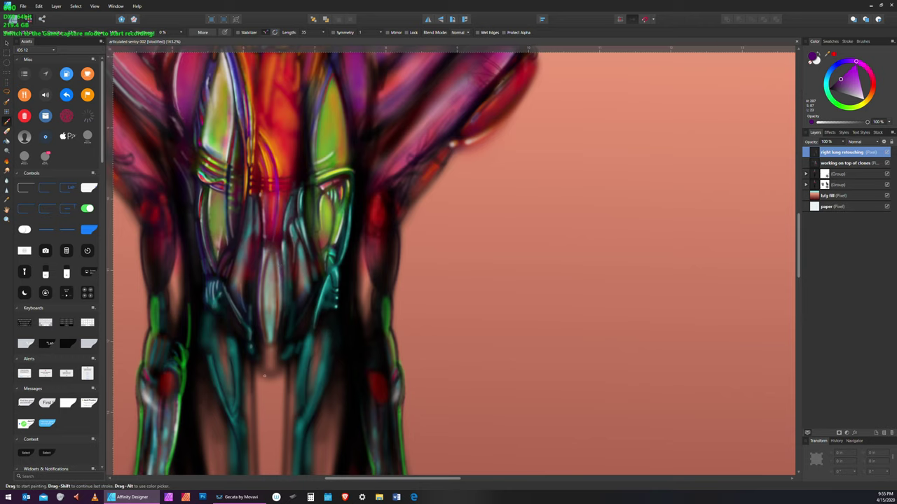
click(873, 92)
drag(264, 311, 266, 283)
mouse_move(261, 290)
mouse_down()
mouse_move(264, 253)
mouse_move(262, 310)
mouse_move(263, 255)
mouse_move(259, 286)
mouse_up()
drag(260, 249, 261, 290)
drag(265, 259, 263, 309)
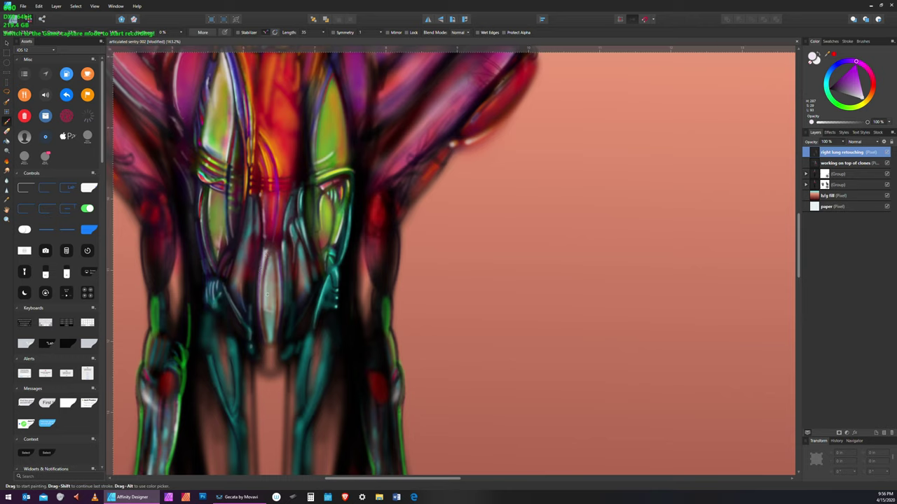
Step: Shade the central pelvis shape and its lower tip with dark crimson (hue 357) and teal (hue 167)
click(873, 85)
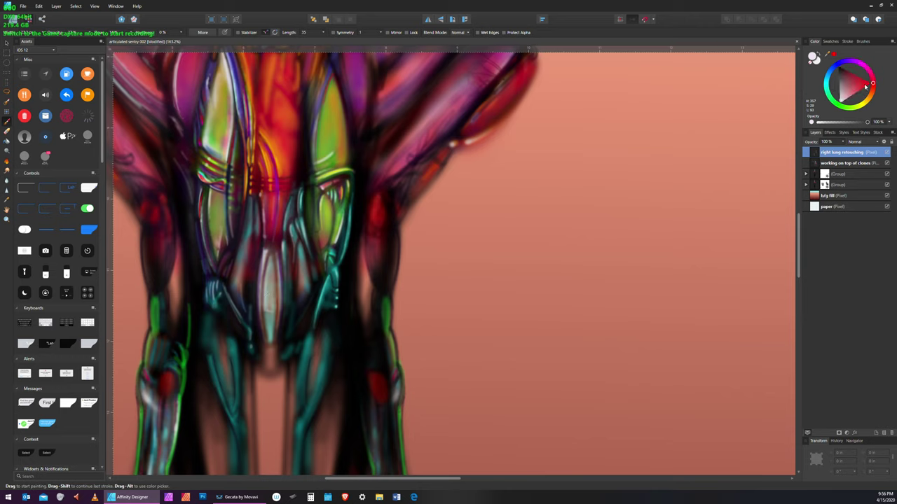
click(850, 75)
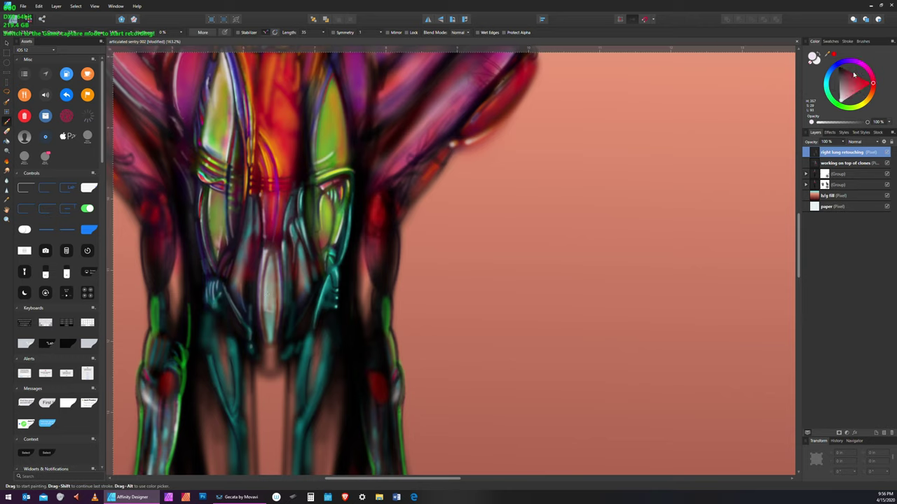
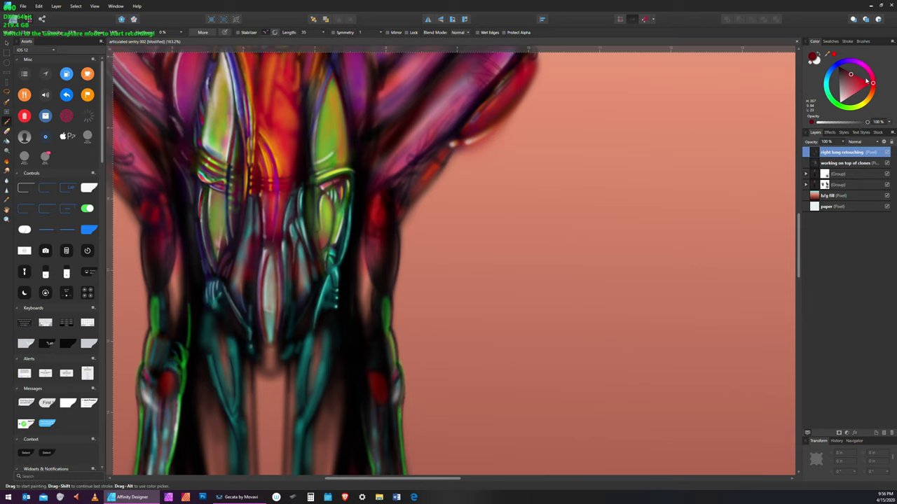
click(829, 86)
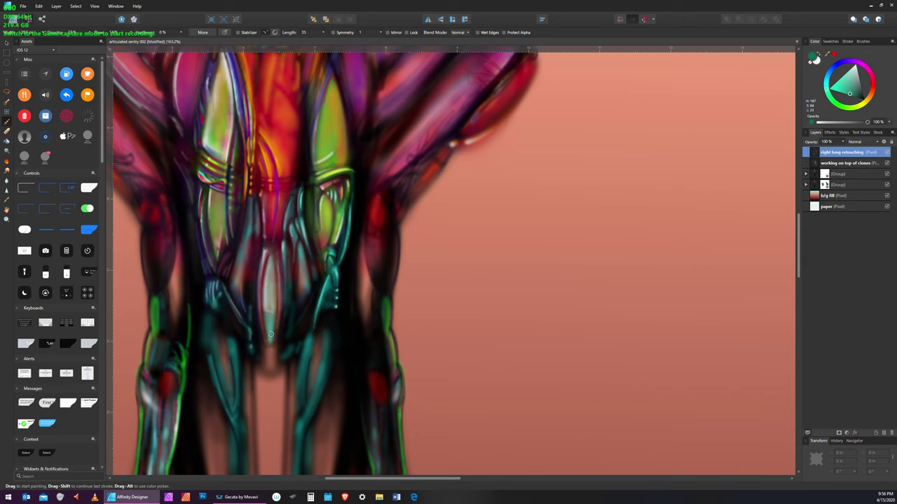
click(854, 93)
Step: Deepen the central pelvis shape with dark violet (hue 272) and save the document
click(852, 64)
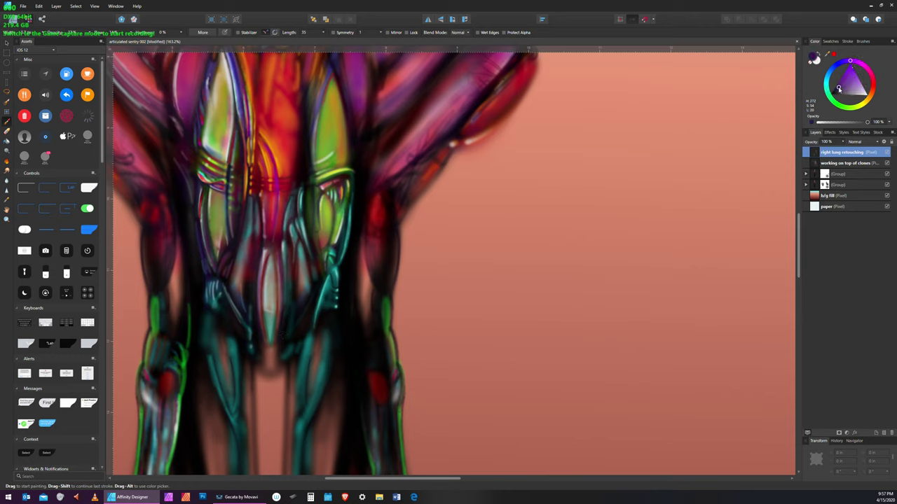
drag(840, 89, 841, 87)
click(23, 6)
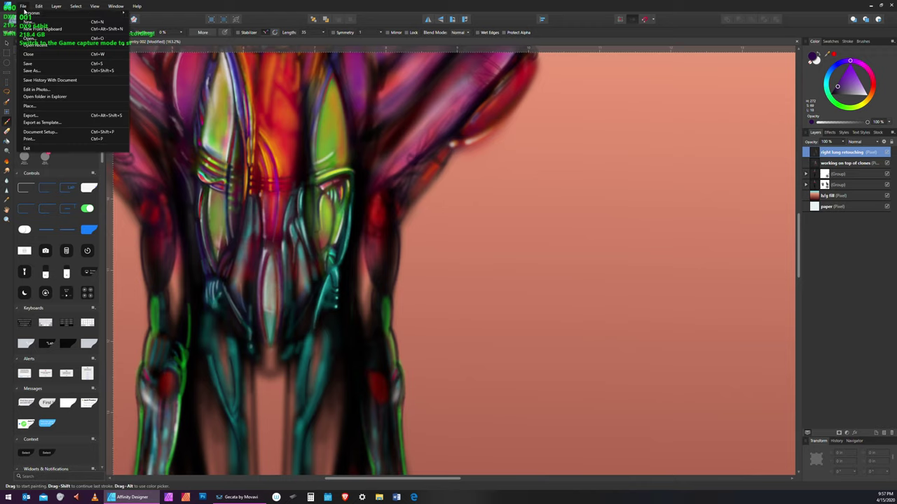
click(33, 65)
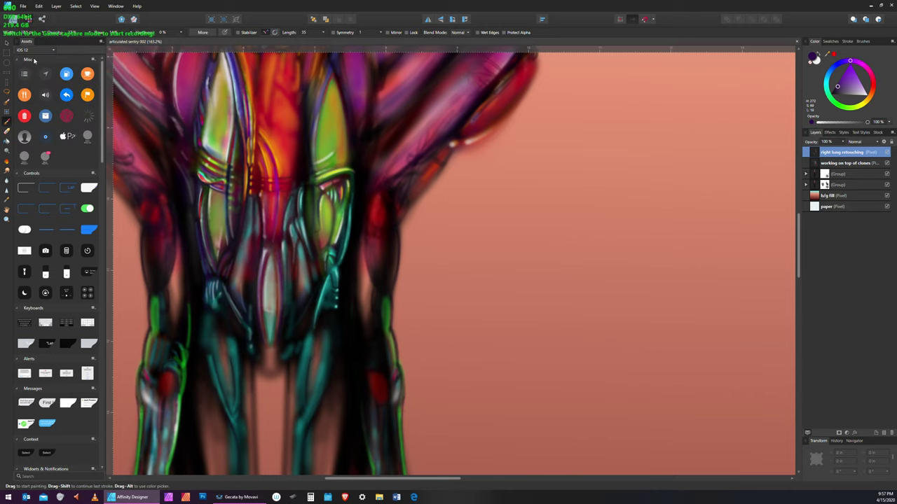
Step: Define the central pelvis shape's lower edges with near-black and brush salmon (hue 17) around its pointed lower tip
click(835, 91)
drag(275, 328, 275, 320)
click(867, 97)
drag(867, 97, 872, 91)
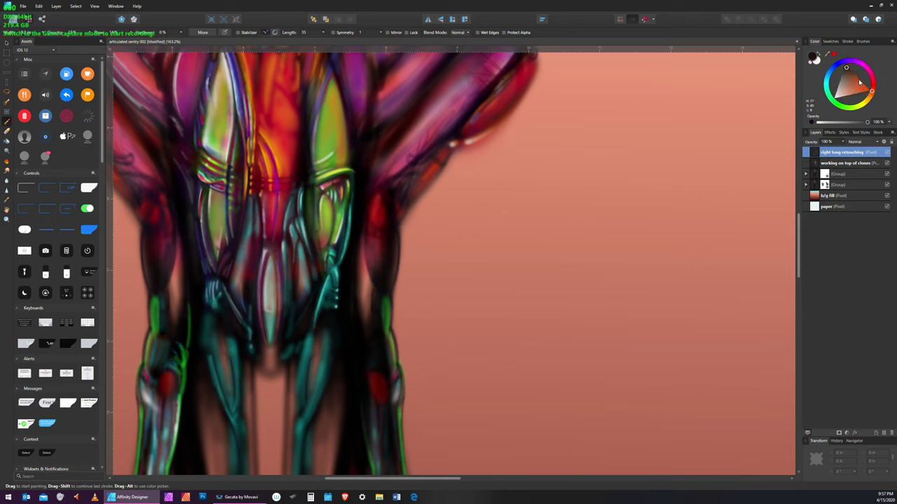
click(855, 91)
click(852, 90)
drag(260, 313, 272, 369)
mouse_move(276, 333)
mouse_down()
mouse_move(272, 361)
mouse_move(278, 318)
mouse_up()
drag(279, 306, 276, 346)
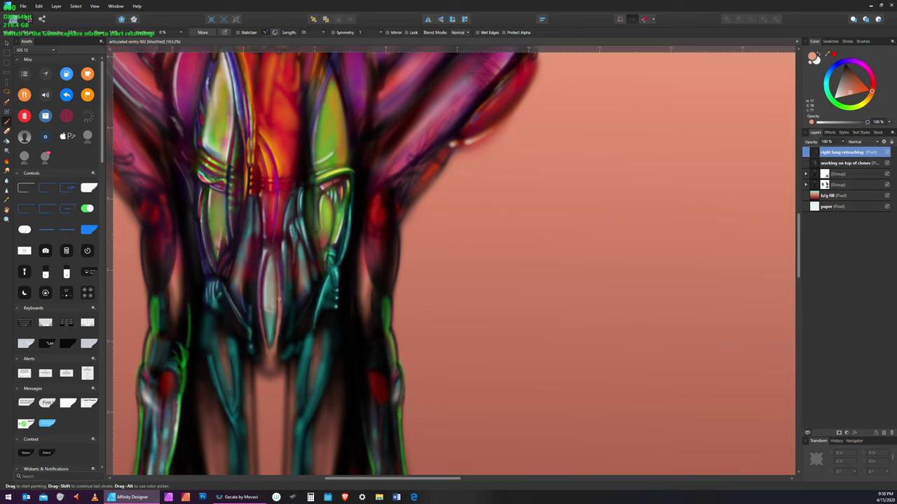
Step: Darken the pelvis beside the central tip and paint orange (hue 17) accents there and down the adjoining teal thigh shape
click(846, 65)
click(865, 90)
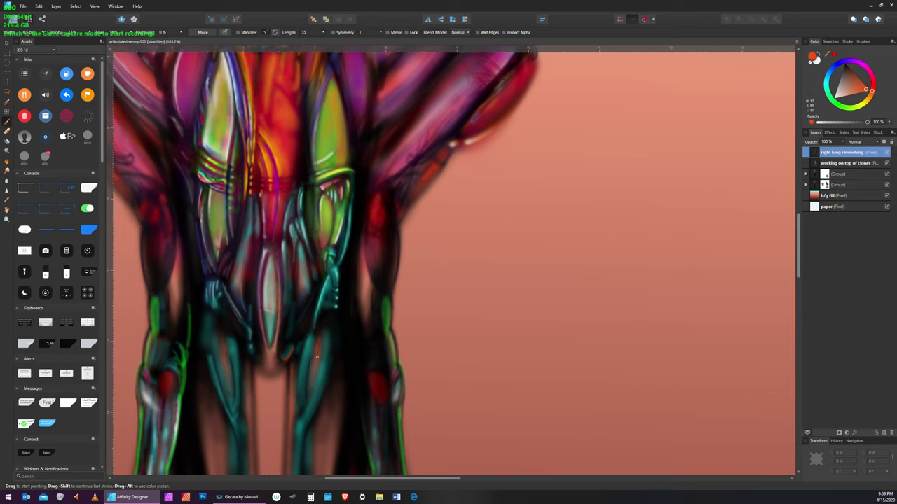
click(854, 85)
mouse_move(325, 346)
mouse_down()
mouse_move(325, 332)
mouse_move(326, 353)
mouse_move(325, 342)
mouse_up()
drag(323, 385, 322, 372)
drag(313, 412, 308, 423)
Step: Paint violet (hue 257) accents and pale yellow (hue 44) highlights along the outer contour of the retouched thigh shape
click(844, 62)
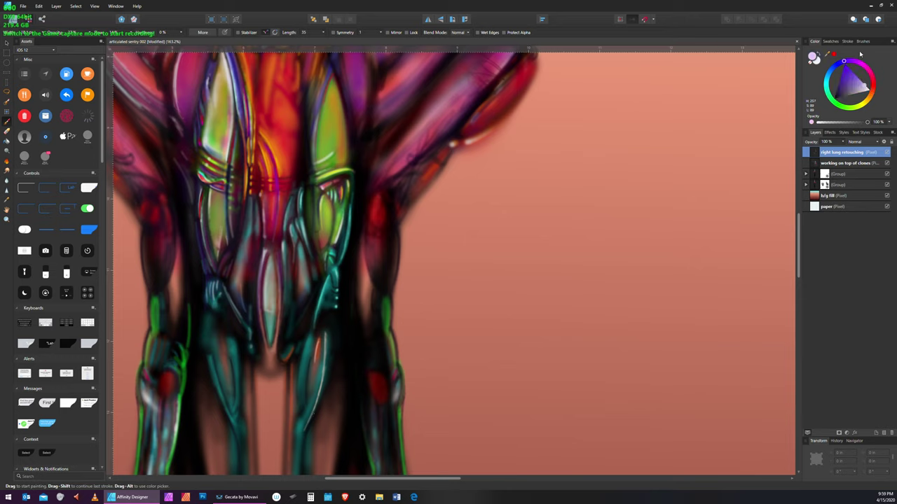
click(841, 83)
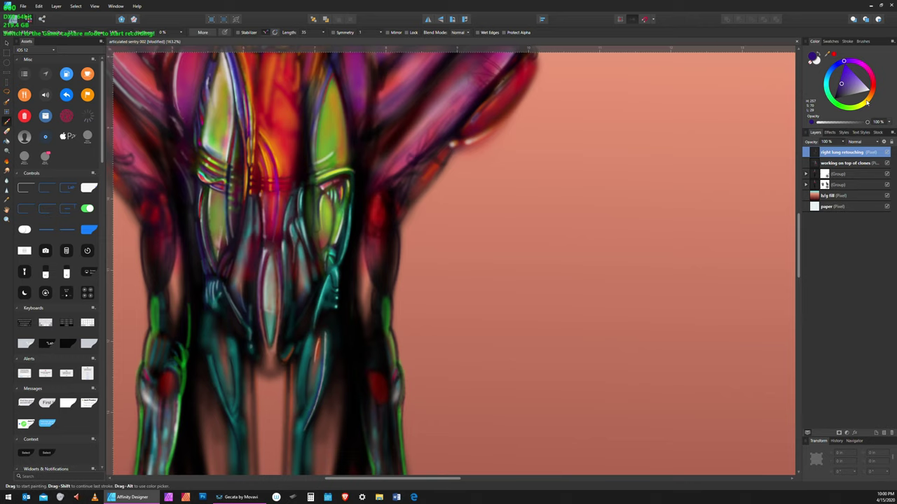
click(873, 99)
click(849, 85)
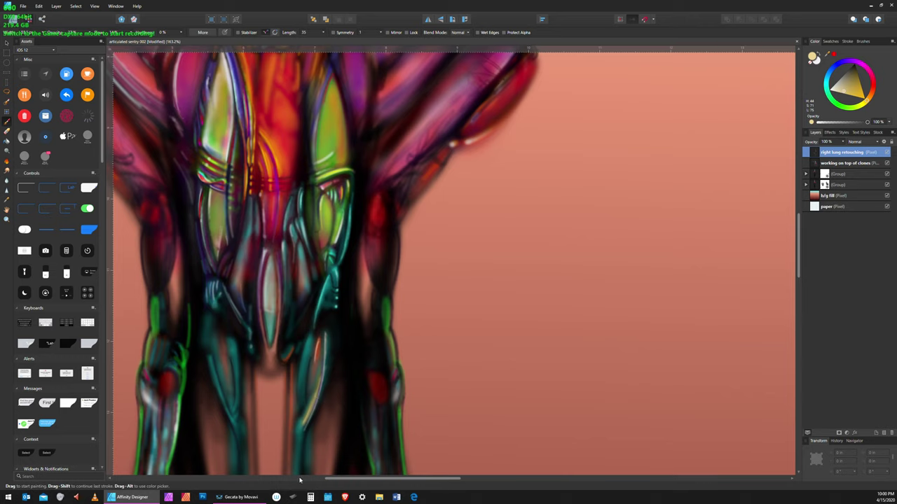
Step: Shade the thigh shape with near-black, brush a light aqua (hue 178) highlight along its inner edge, and save the document
click(853, 67)
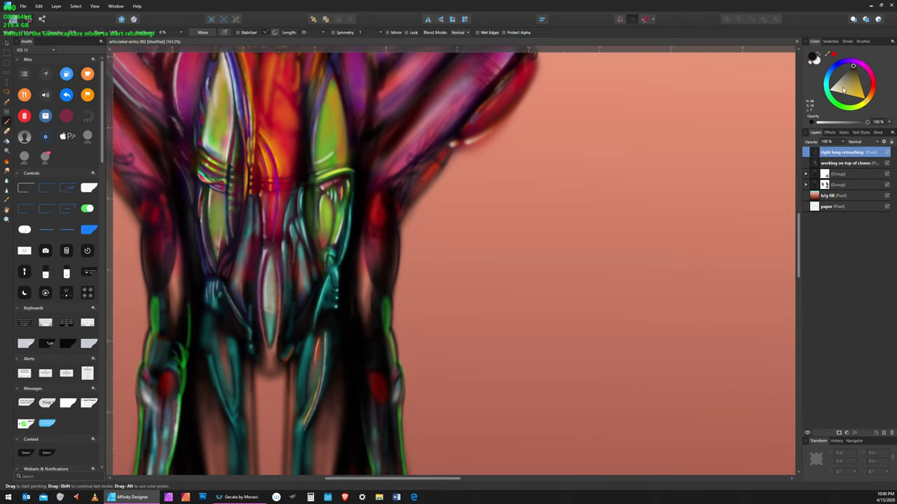
click(828, 88)
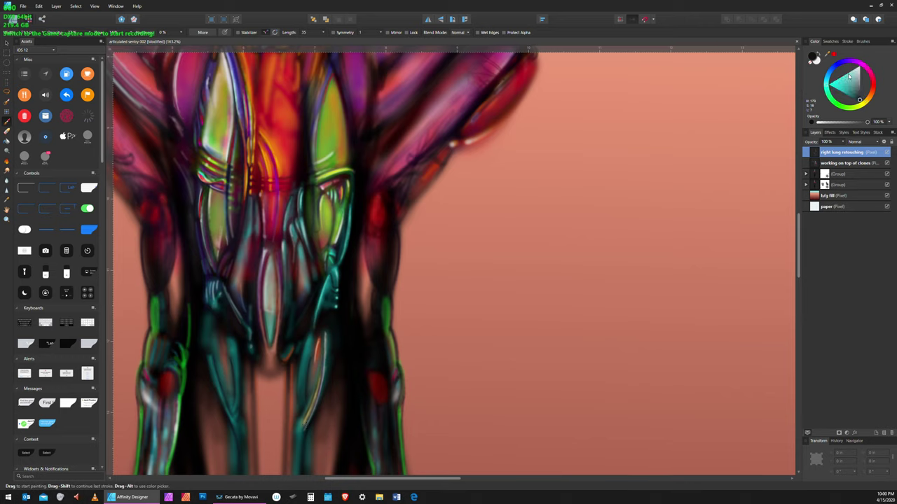
drag(848, 75, 859, 69)
drag(308, 341, 301, 411)
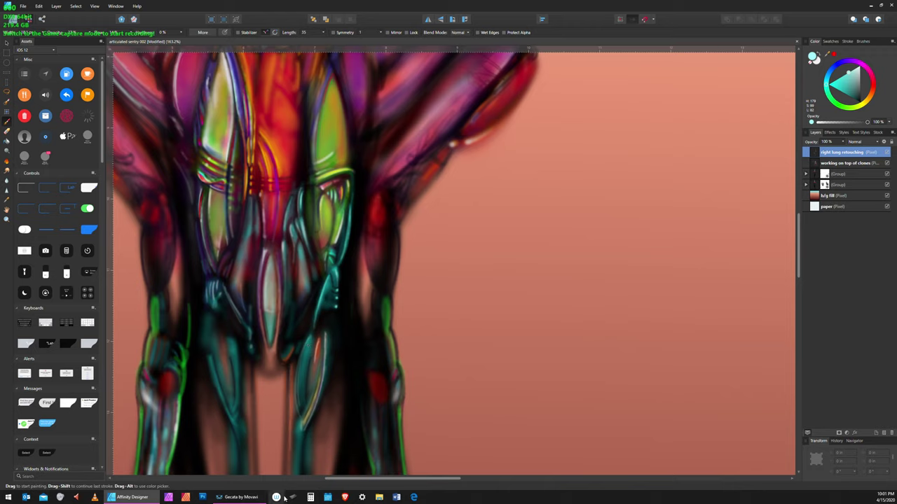
click(23, 6)
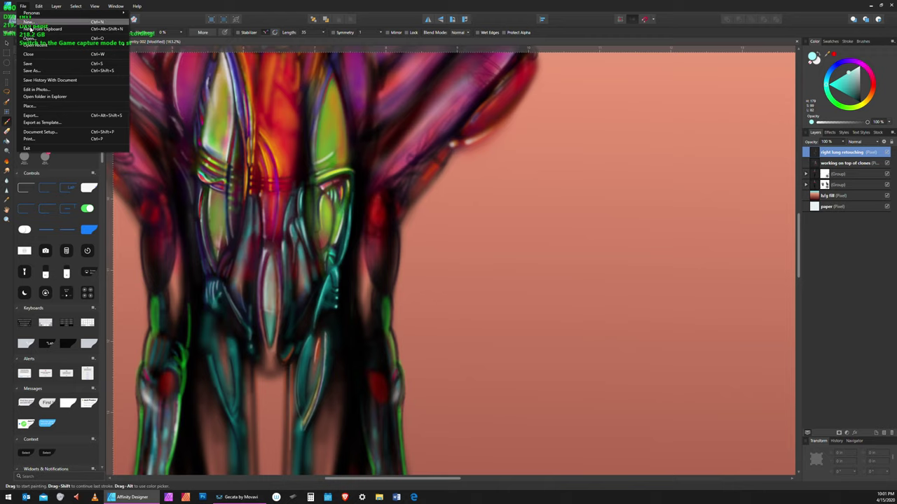
click(32, 64)
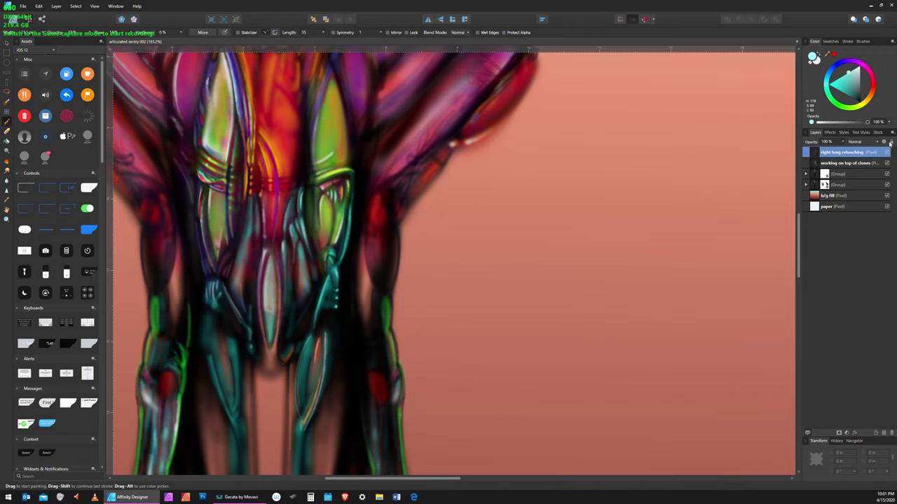
Step: Compare the artwork with the "right lung retouching" layer hidden and shown, and fit the whole document in view
key(ctrl+z)
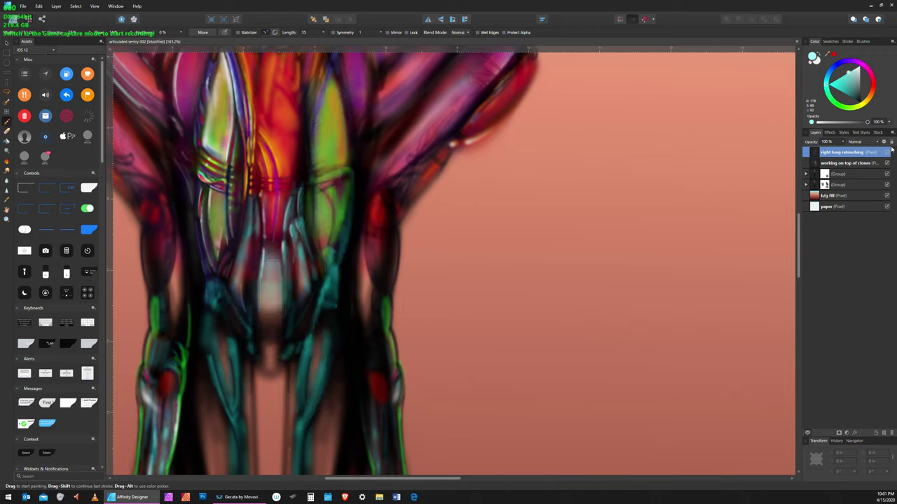
key(ctrl+shift+z)
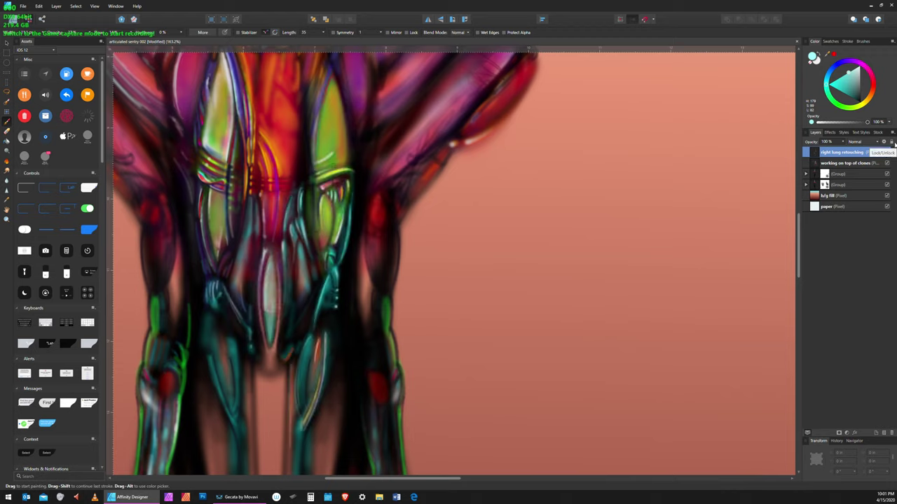
click(94, 5)
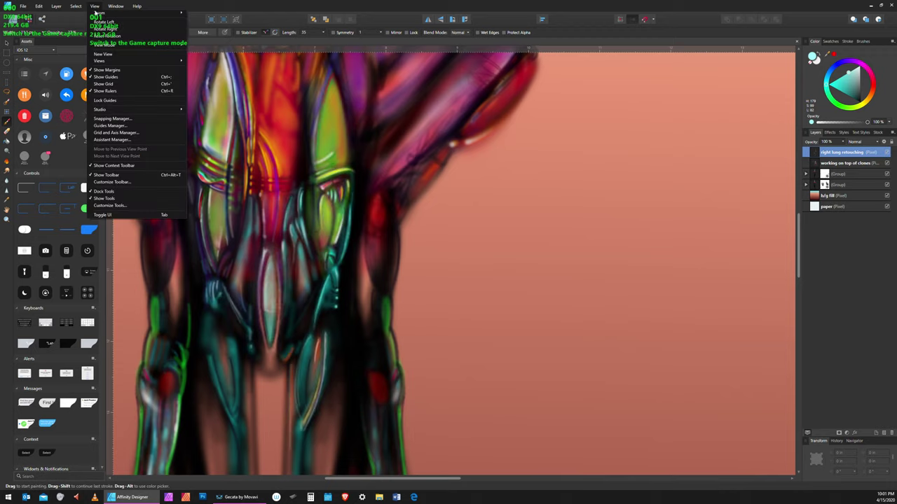
click(157, 11)
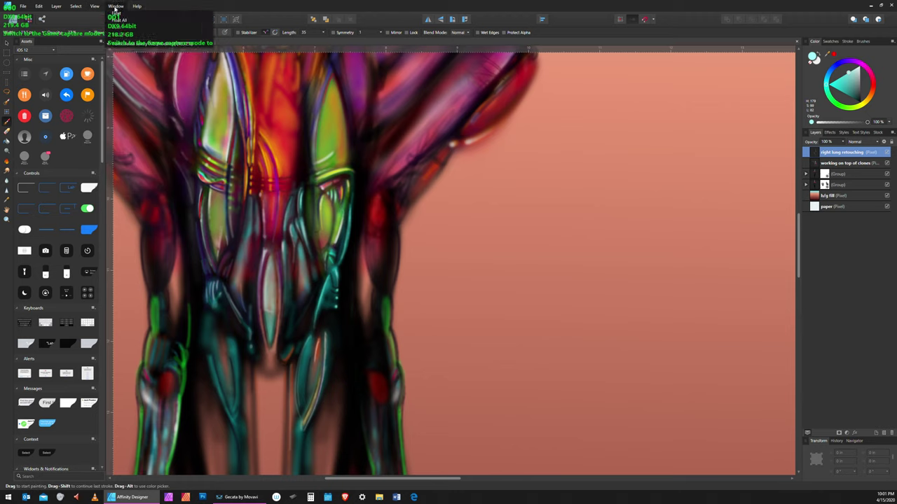
click(99, 8)
mouse_move(113, 14)
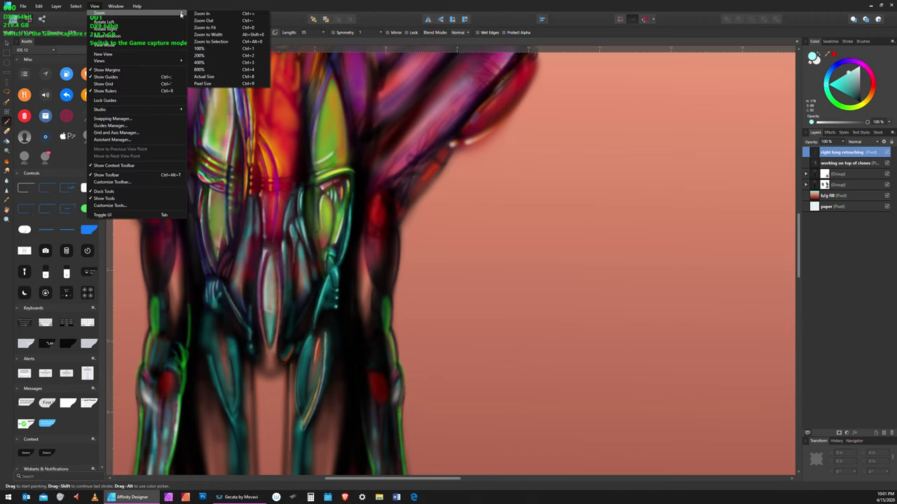
click(222, 28)
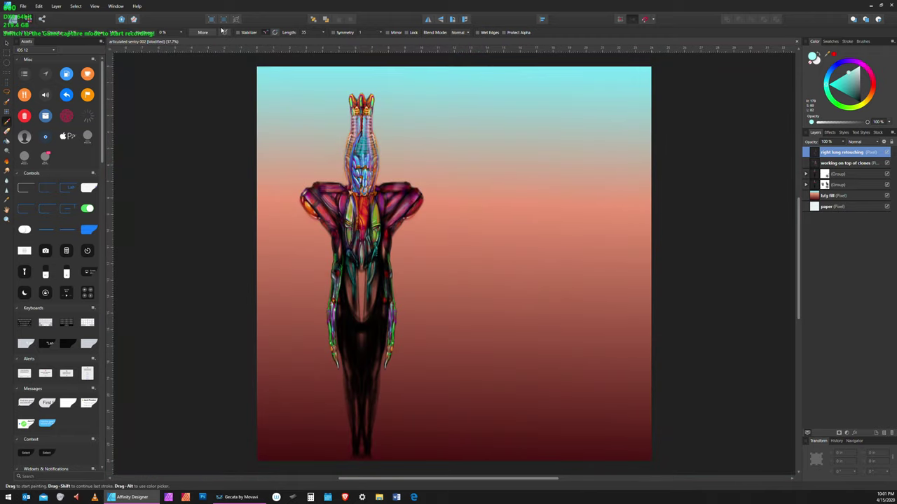
Step: Examine the figure's retouched torso and pelvis up close
click(7, 221)
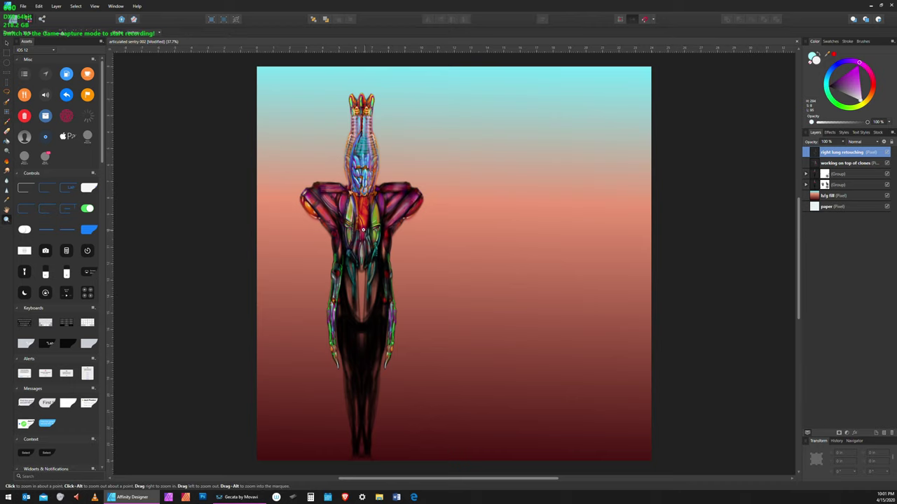
drag(363, 231, 424, 206)
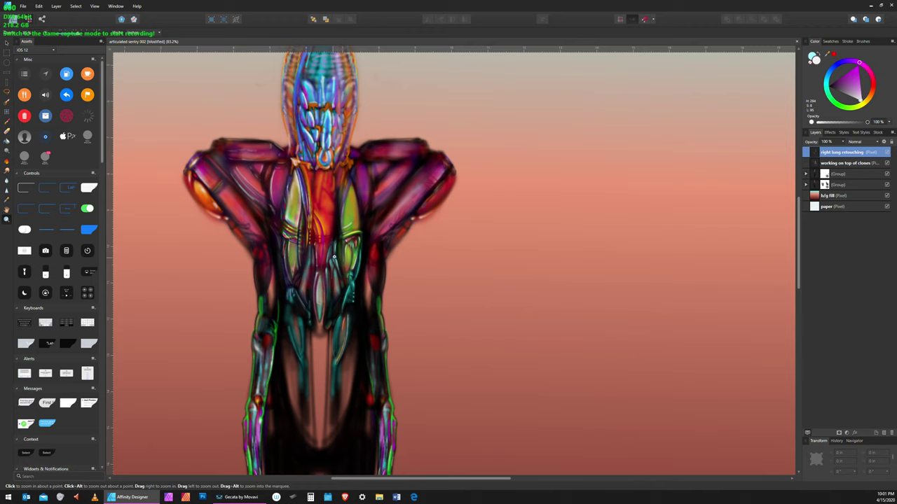
click(336, 255)
drag(336, 255, 384, 223)
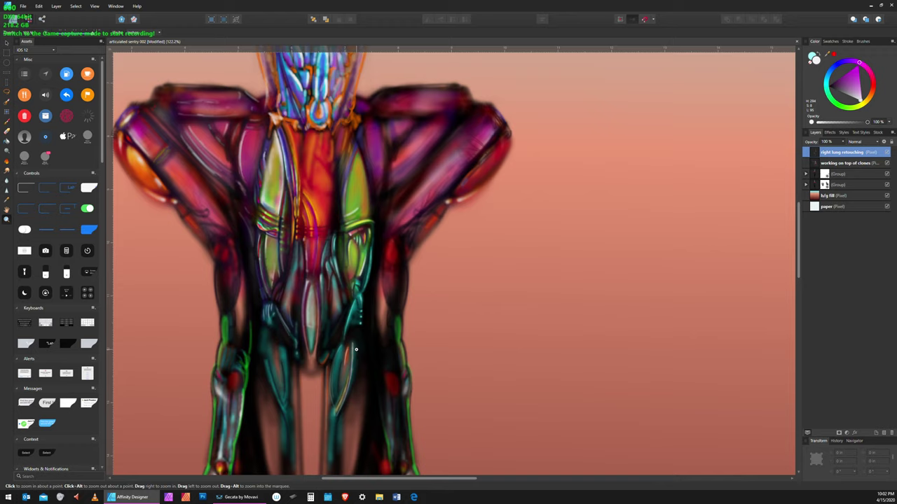
Step: View the artwork at 100% and examine the figure's pelvis, thighs and lower arms
click(94, 5)
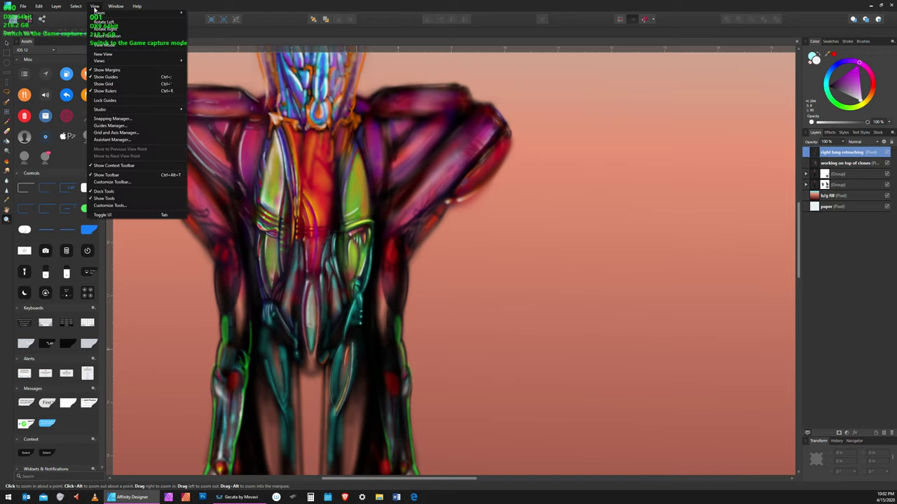
click(97, 6)
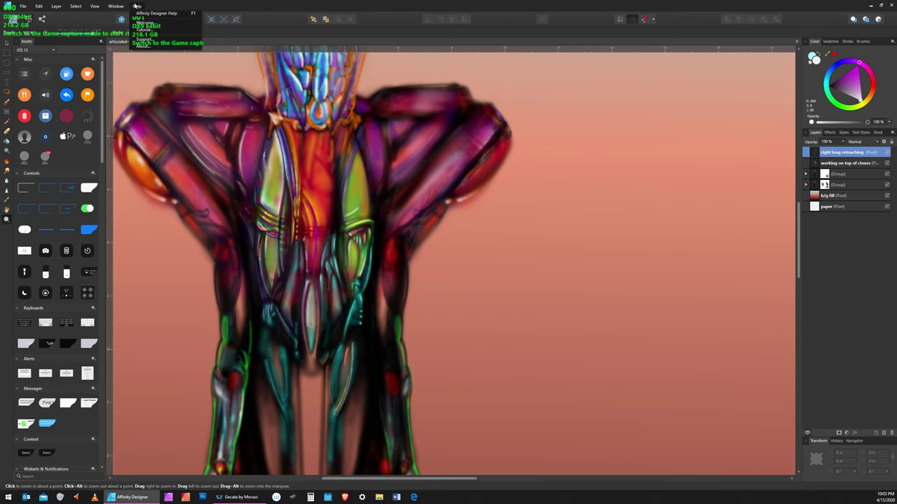
click(97, 7)
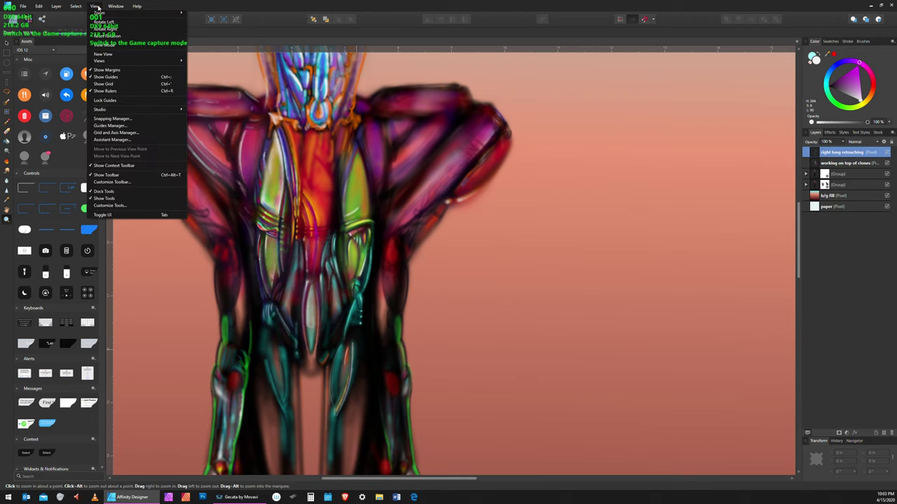
mouse_move(129, 16)
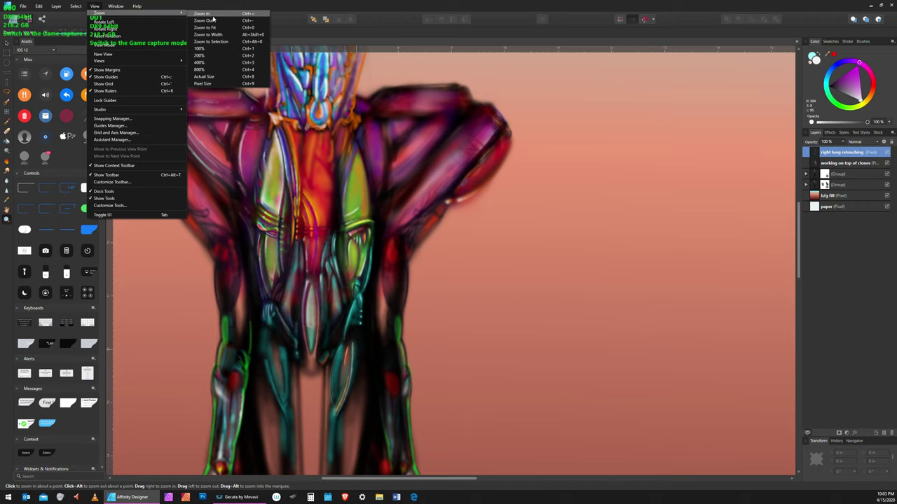
click(222, 49)
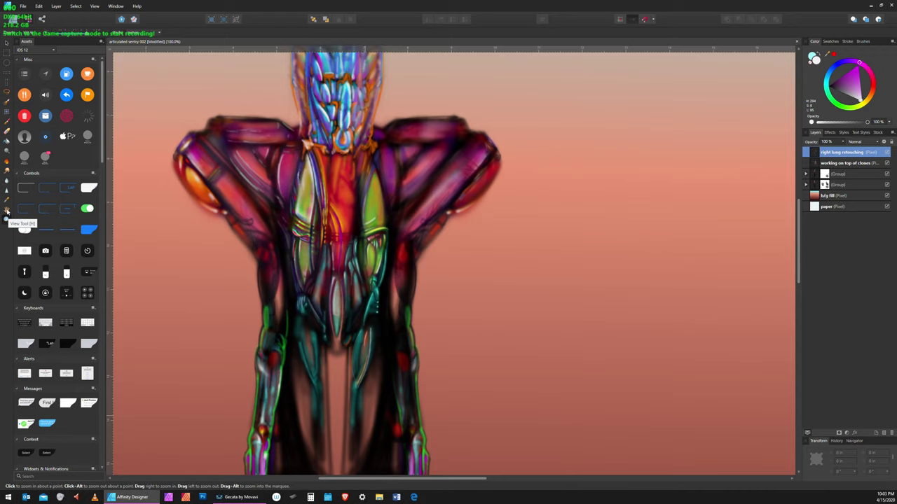
click(7, 211)
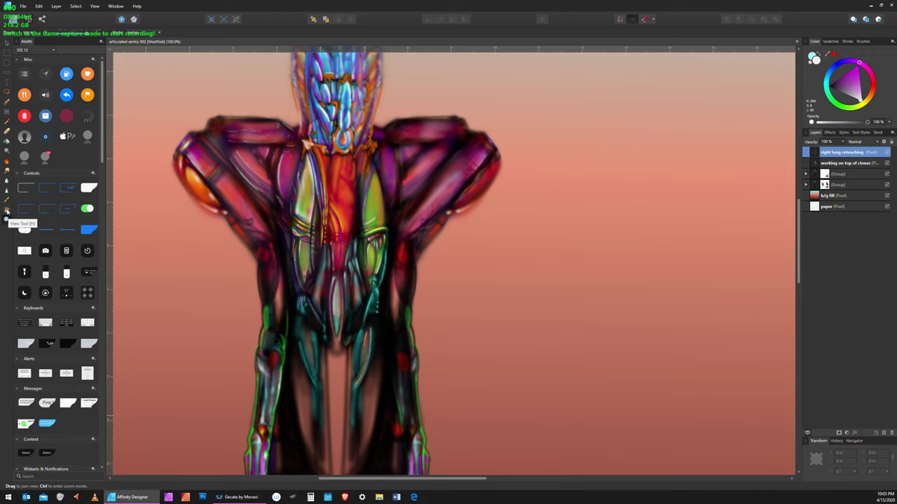
scroll(343, 359, down, 4)
scroll(343, 359, left, 3)
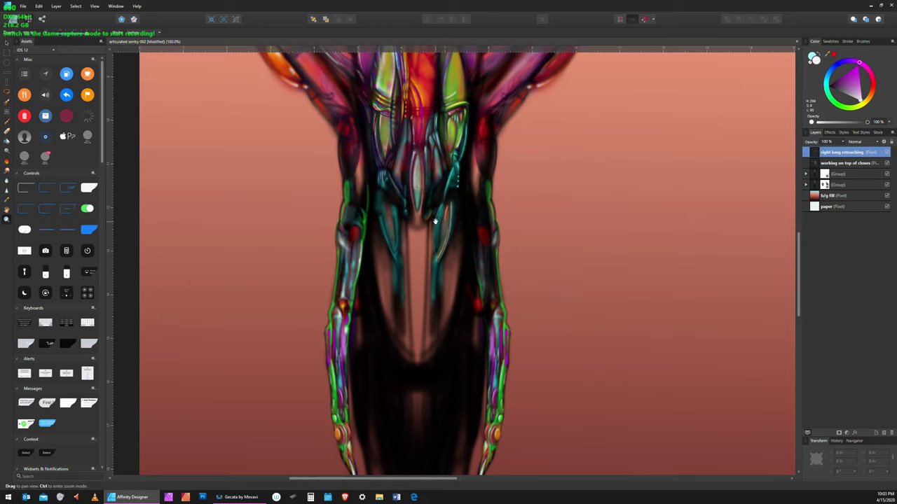
key(z)
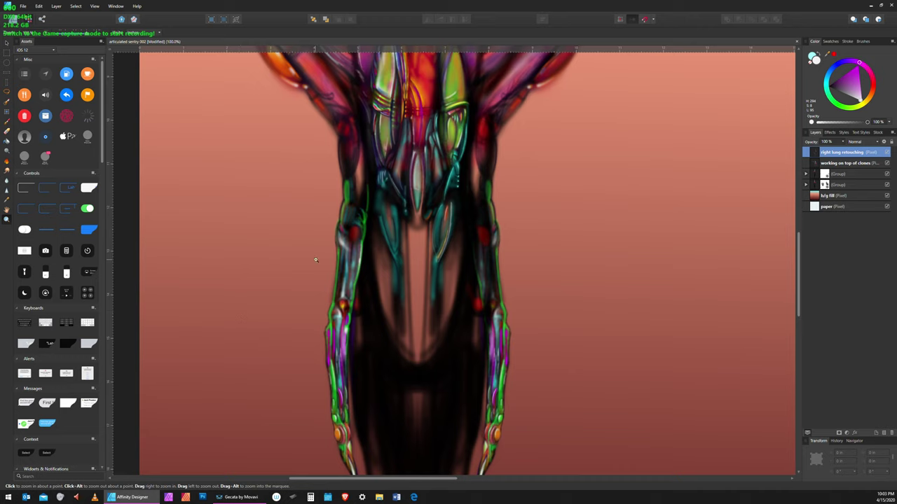
Step: Brush light aqua (hue 178) highlights down the narrow strip beneath the already retouched thigh shape and save the document
drag(503, 198, 553, 150)
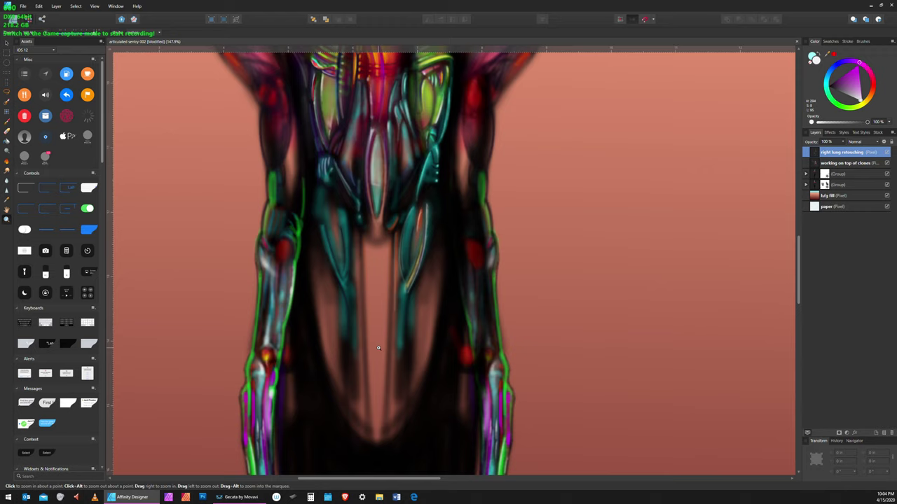
click(865, 95)
drag(426, 163, 421, 171)
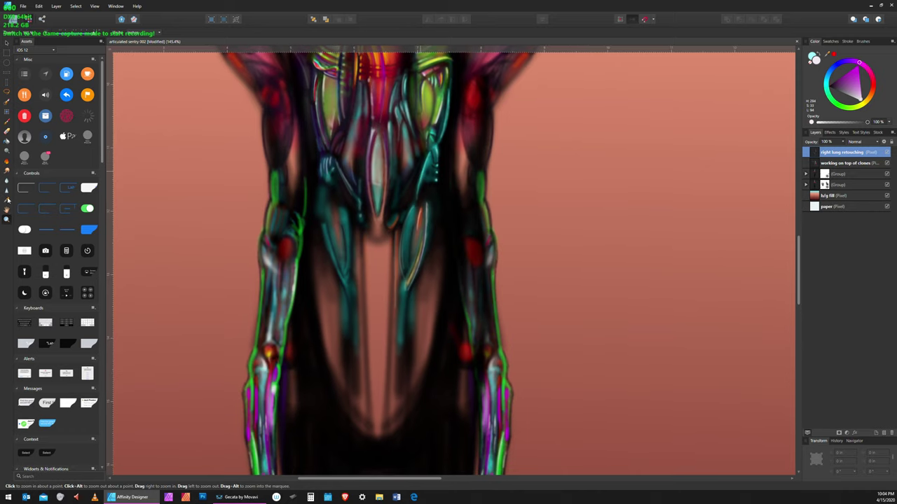
click(7, 124)
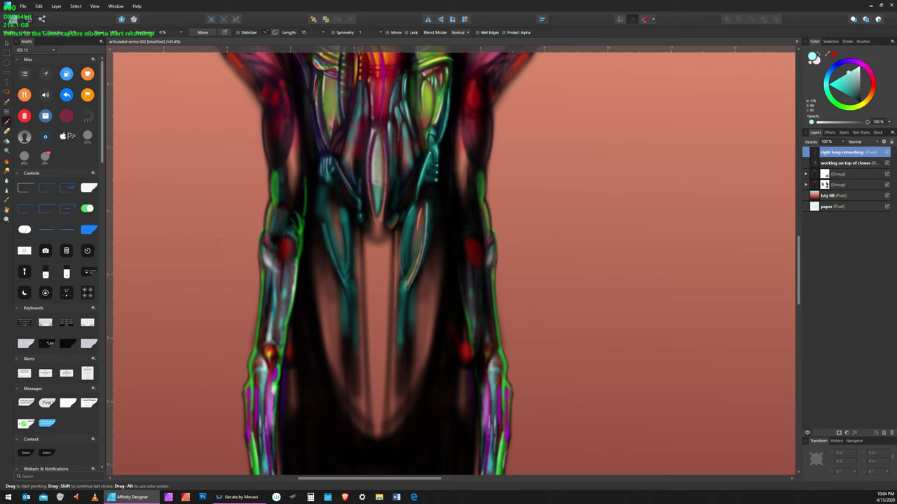
drag(415, 206, 418, 175)
drag(412, 294, 412, 332)
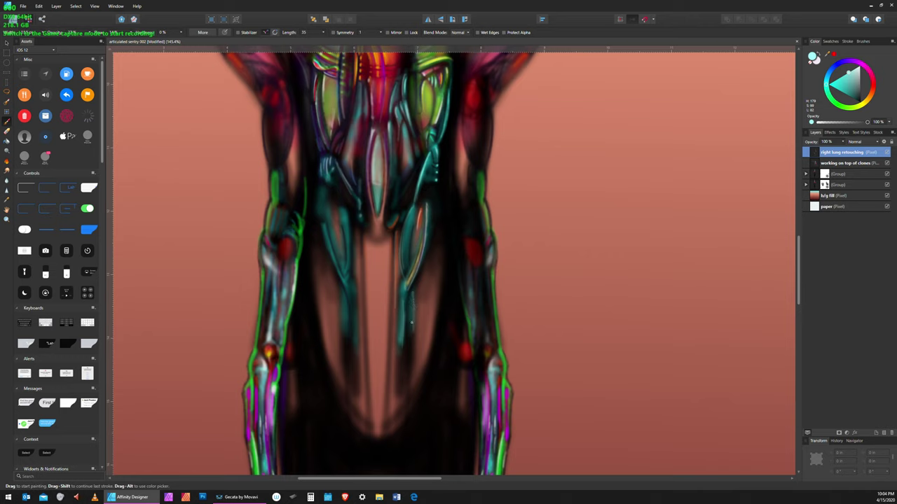
drag(413, 298, 407, 344)
click(22, 6)
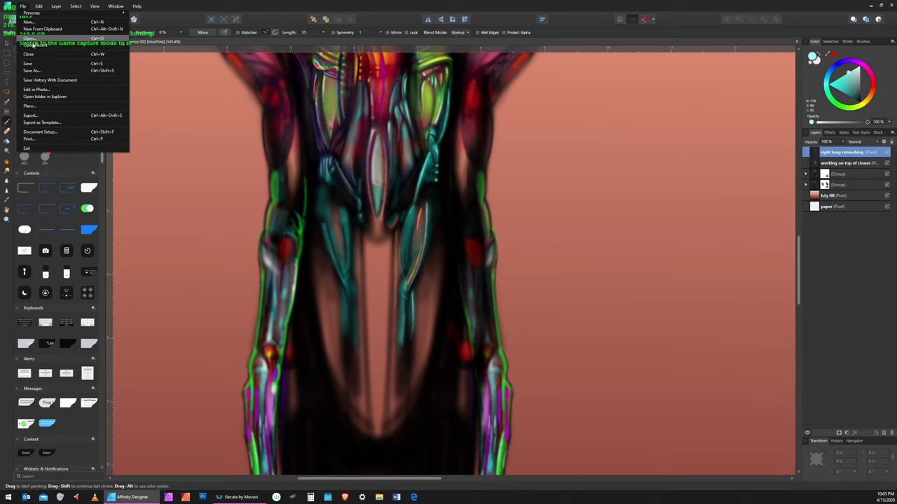
click(33, 66)
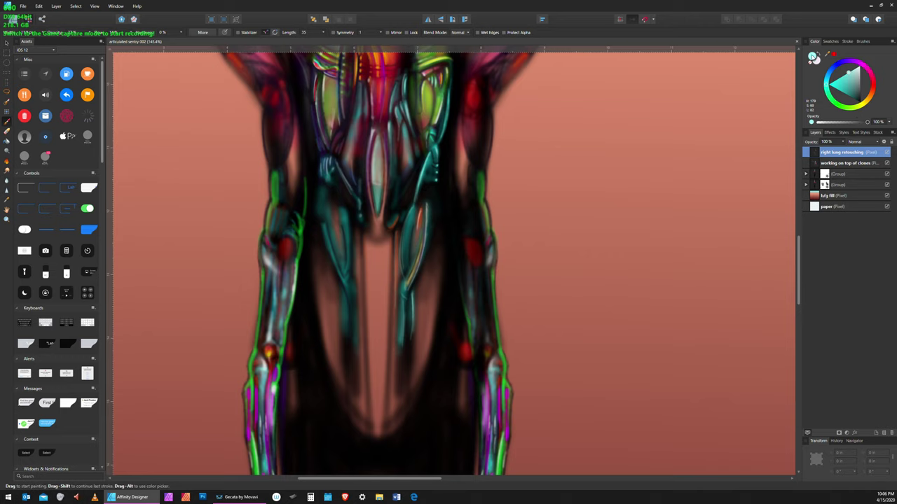
Step: Using the Color Chooser, accent the edges of the central pelvic spindle with red (hue 0) and dark purple (#8F0876)
double_click(812, 56)
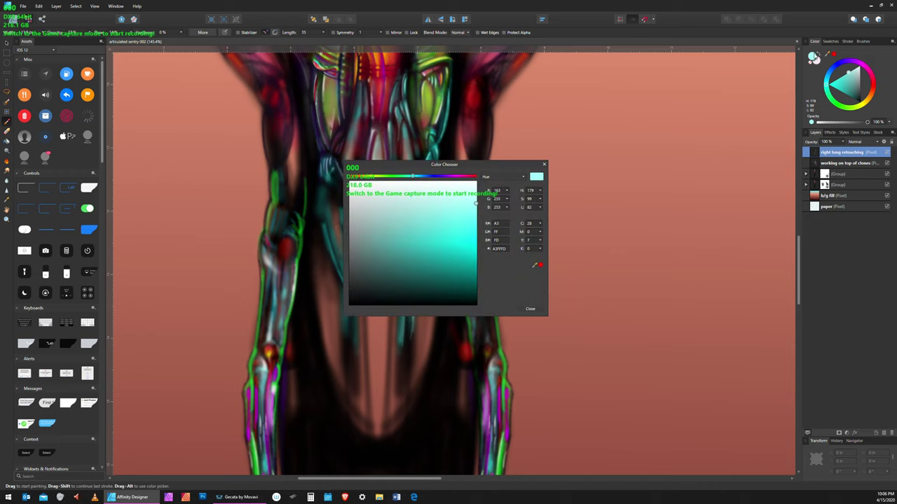
drag(508, 167, 726, 75)
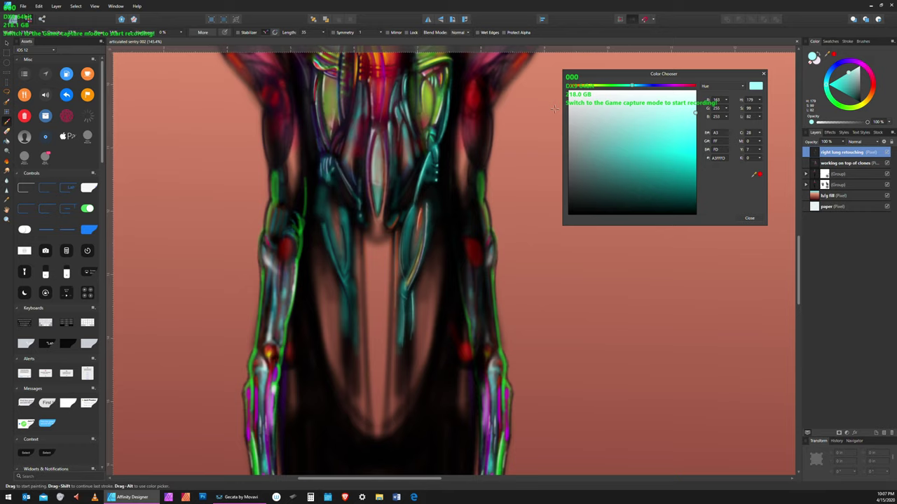
click(680, 86)
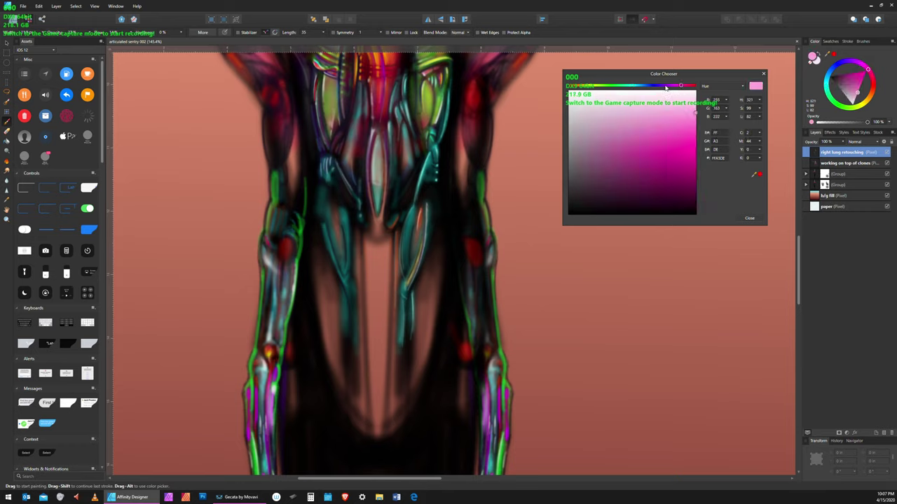
click(625, 86)
click(640, 85)
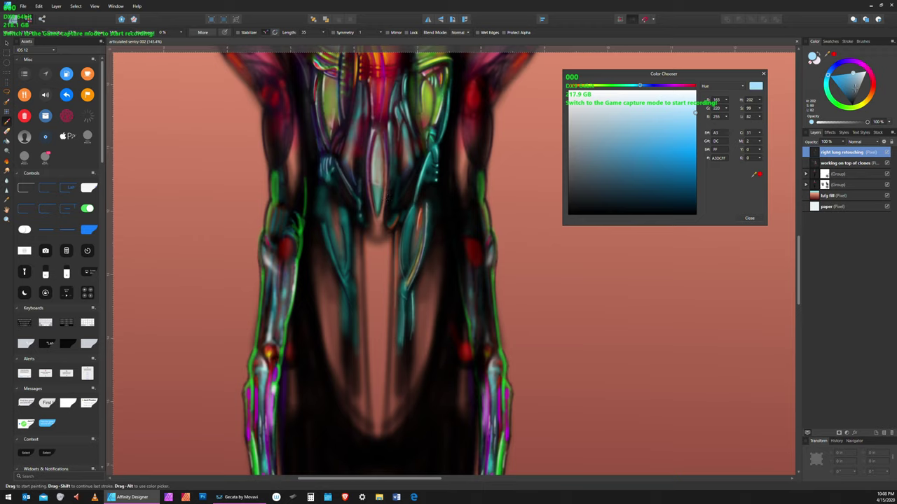
click(874, 84)
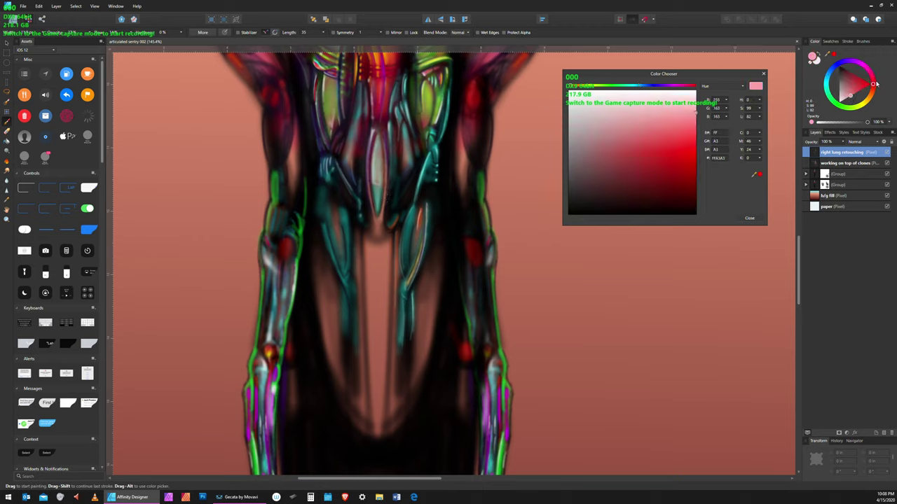
click(687, 162)
drag(369, 169, 370, 172)
click(867, 70)
click(682, 175)
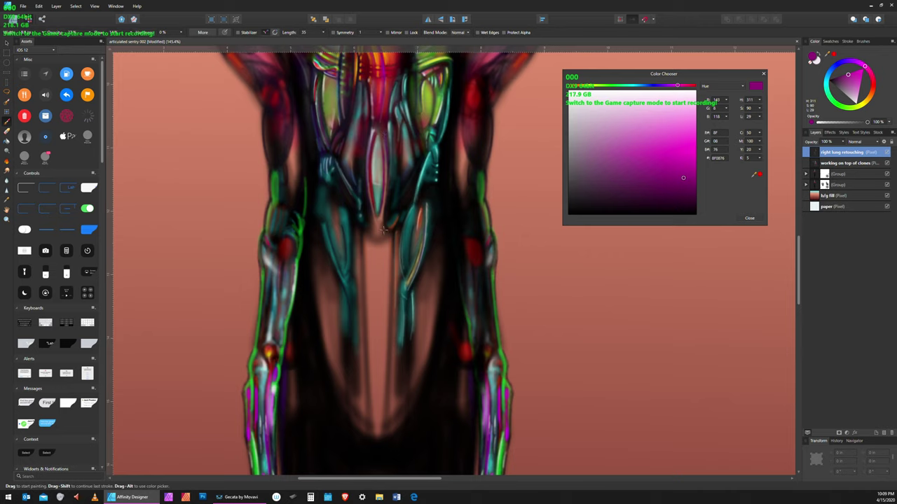
Step: Paint a near-white (#EDF2F3) highlight along the middle of the central pelvic spindle and save the document
click(857, 104)
click(830, 89)
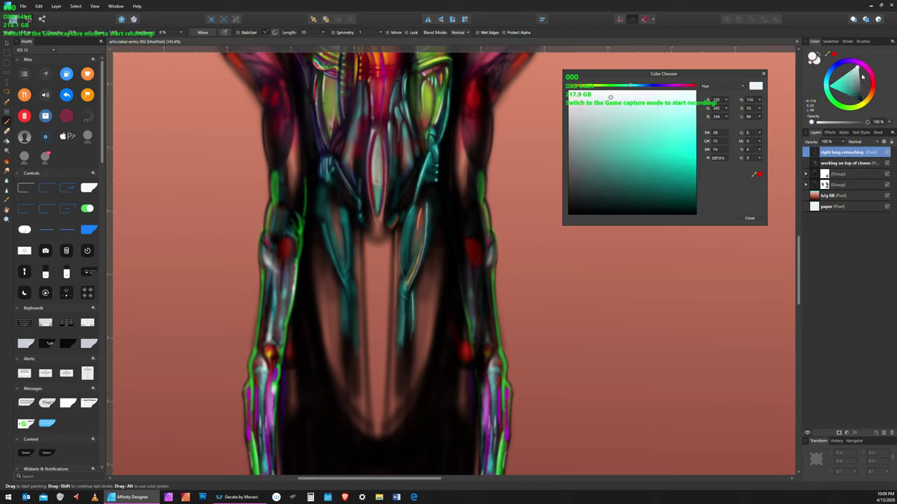
drag(834, 81, 878, 70)
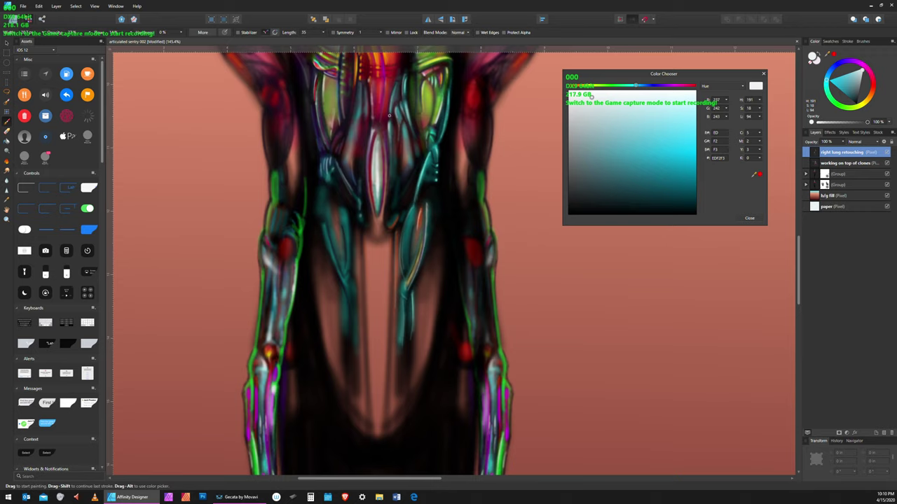
click(23, 6)
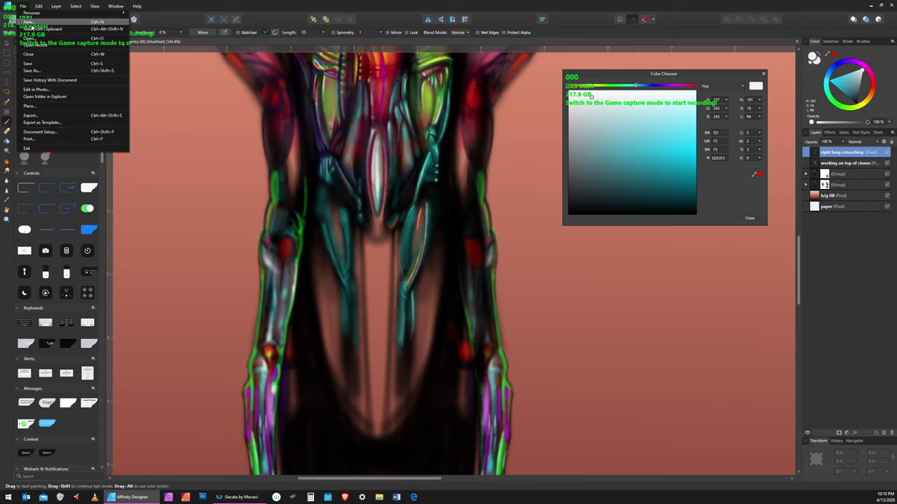
click(39, 65)
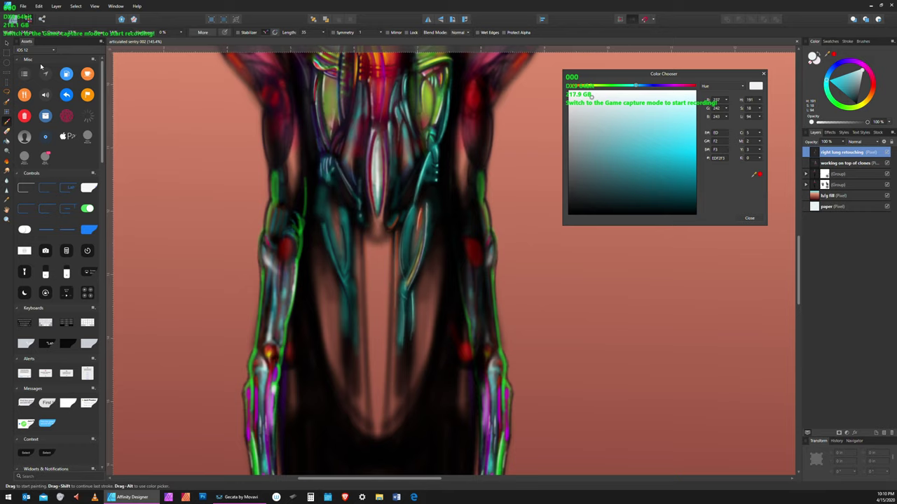
Step: Shade around the central pelvic spindle with near-black violet (#150E22) and add near-white violet (#F4F2F7) highlights beside it
click(847, 63)
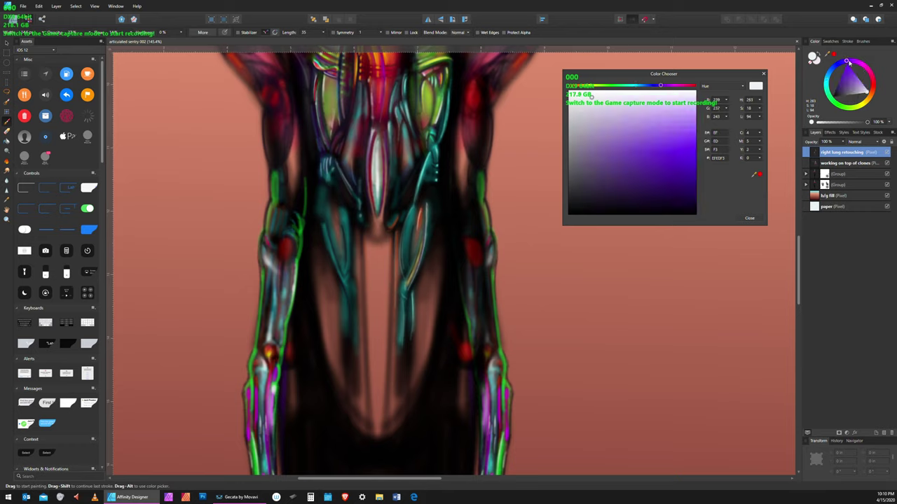
drag(845, 75, 836, 94)
click(375, 131)
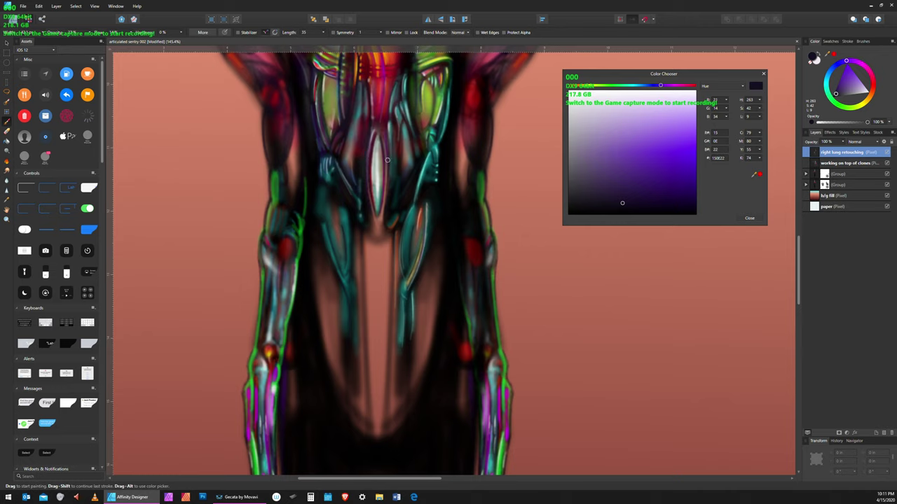
drag(385, 177, 382, 209)
click(868, 92)
drag(368, 173, 368, 187)
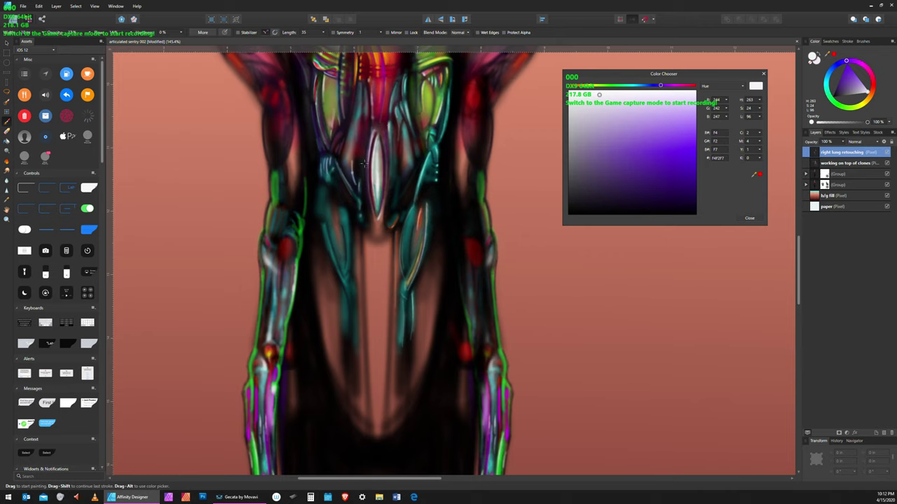
Step: Colour the small pelvic shape beside the spindle with orange (#FF9500) and dark red-orange (#962503) accents
click(874, 94)
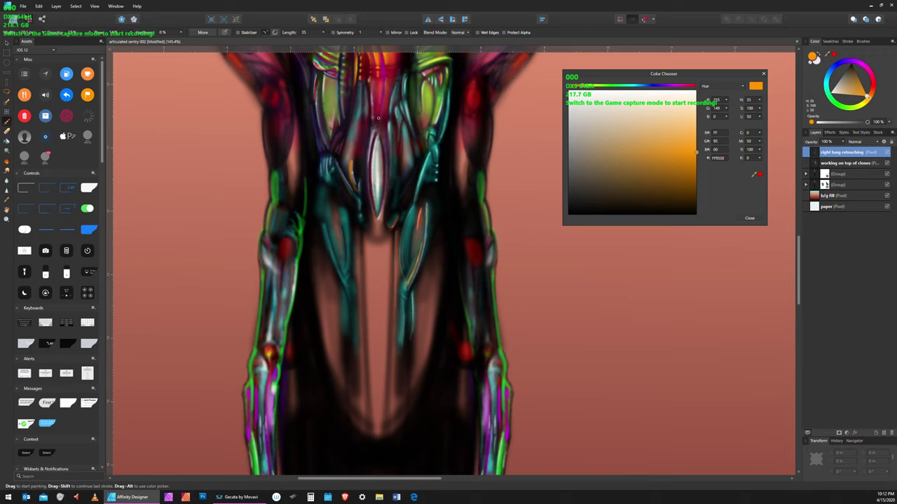
click(872, 88)
click(691, 175)
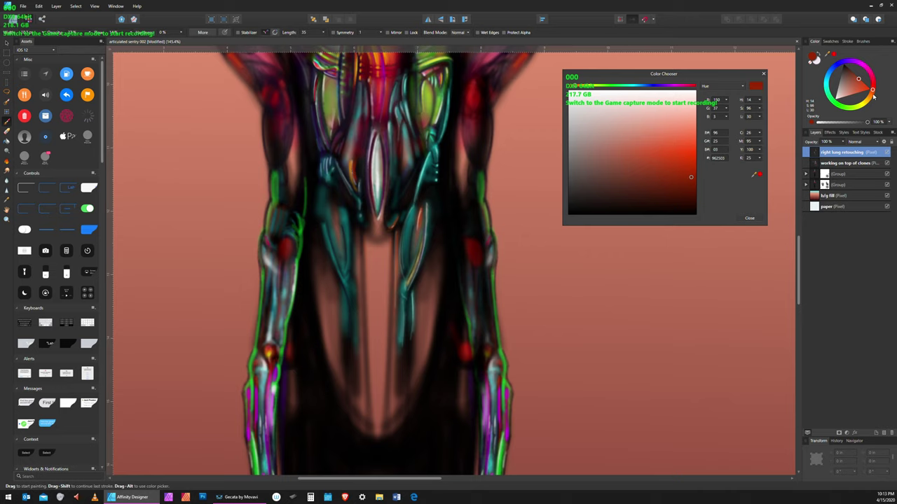
Step: Brush near-white (#FFFCFB) highlights along the inner edge of the opposite thigh shape and down the strip beneath it
click(839, 99)
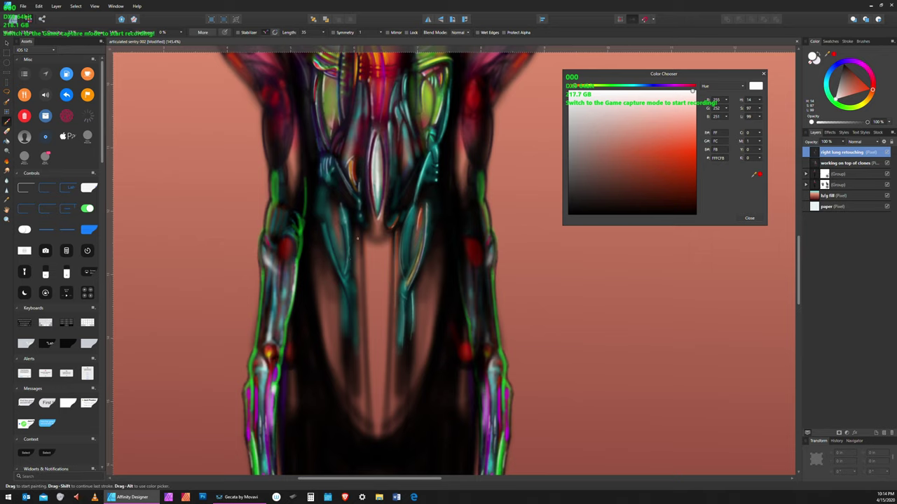
drag(344, 231, 340, 281)
drag(347, 234, 345, 289)
mouse_move(346, 272)
mouse_down()
mouse_move(344, 239)
mouse_move(341, 279)
mouse_up()
drag(346, 246, 346, 258)
drag(355, 314, 355, 354)
drag(356, 327, 356, 343)
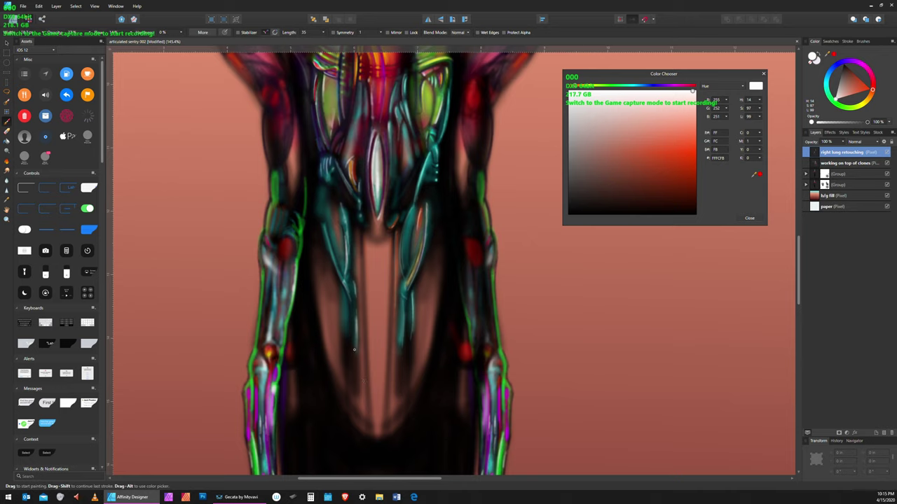
Step: Set the brush colour to near-black (#150906), then save the document and close the Color Chooser
click(848, 72)
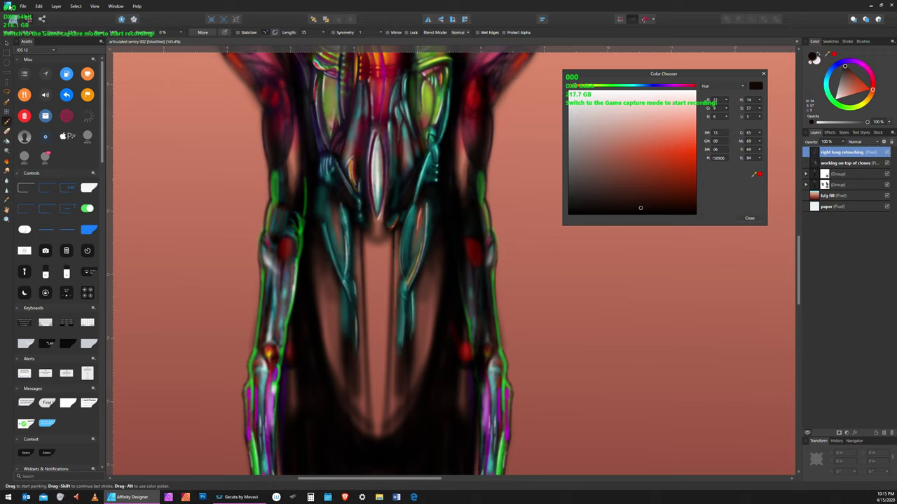
click(23, 5)
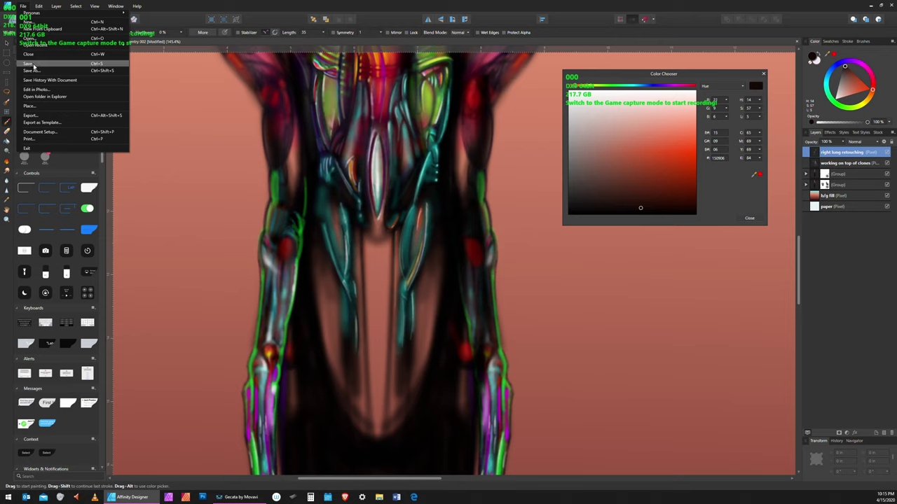
click(34, 66)
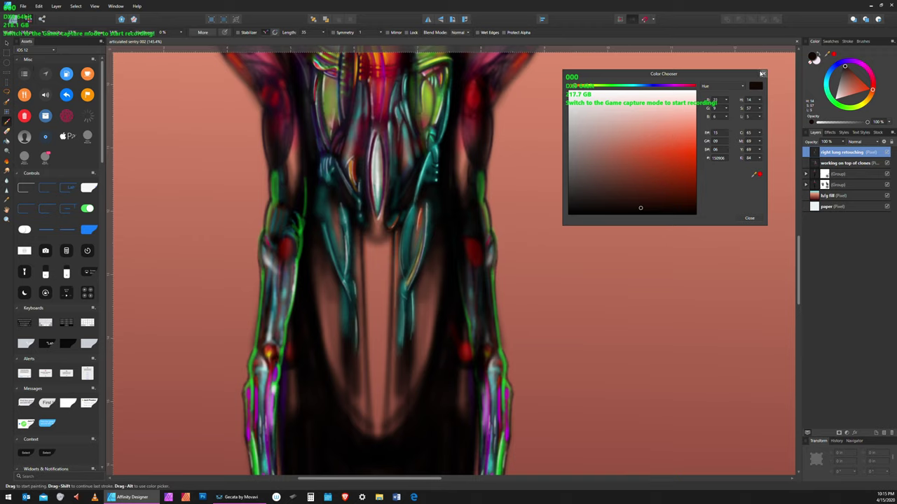
click(763, 74)
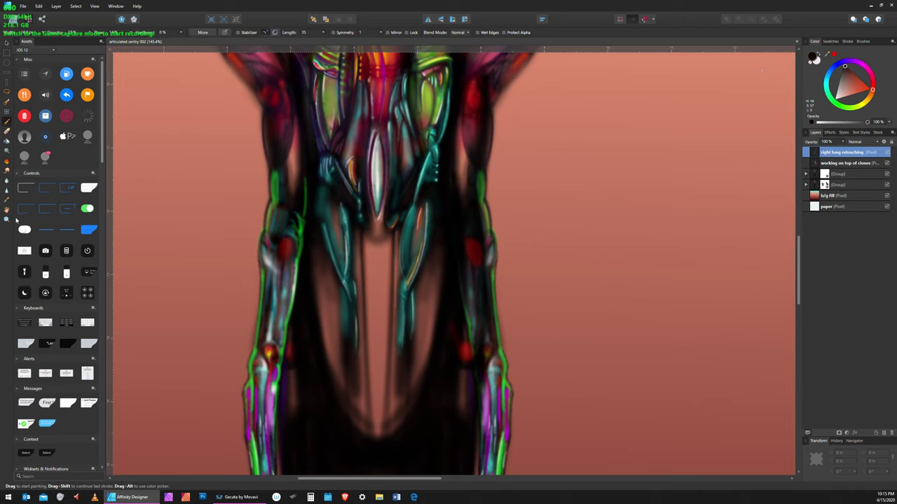
Step: Examine the figure's torso, shoulders, arms and neck for areas that still need retouching
key(h)
drag(518, 84, 508, 238)
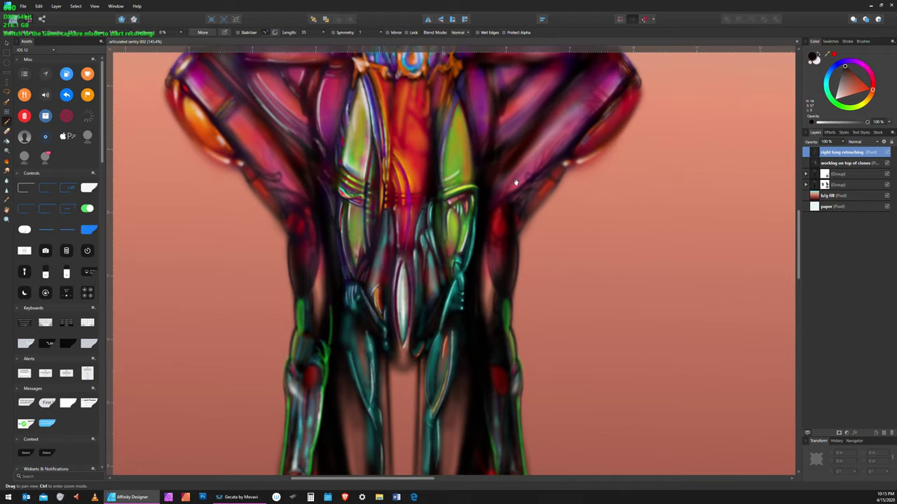
drag(522, 106, 511, 201)
scroll(511, 201, up, 5)
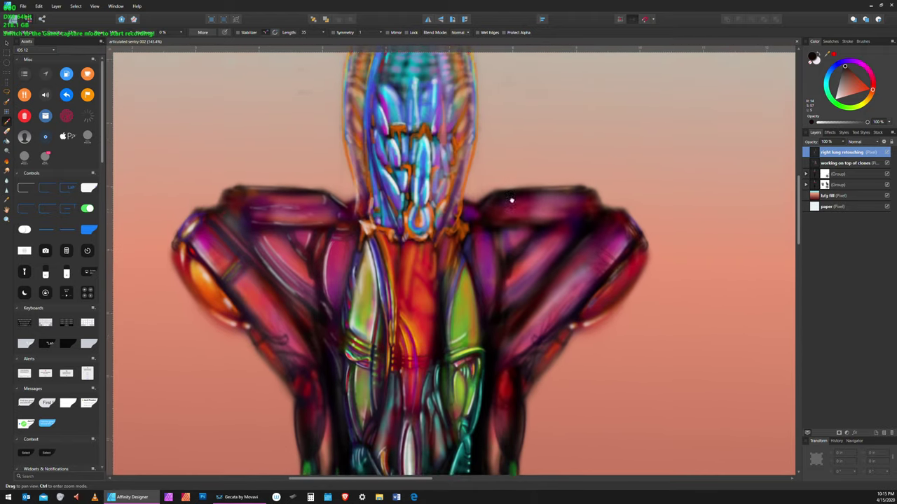
scroll(511, 201, down, 8)
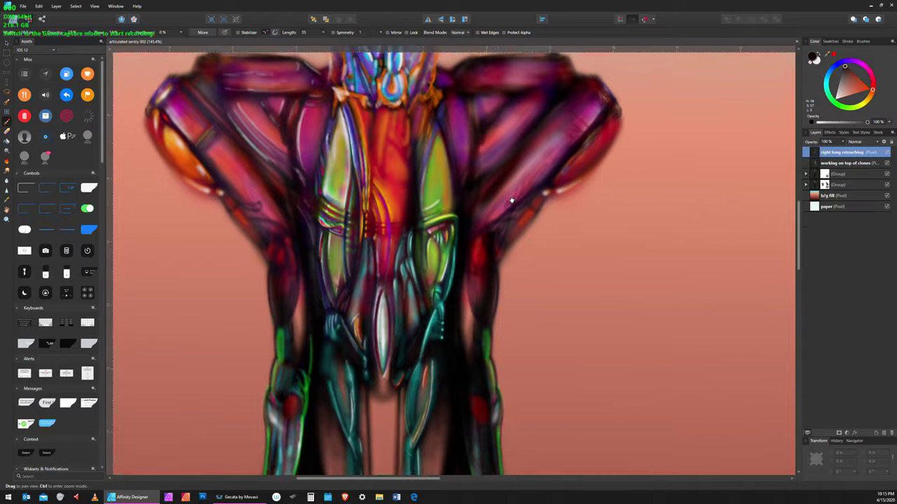
scroll(512, 201, up, 7)
scroll(511, 201, right, 3)
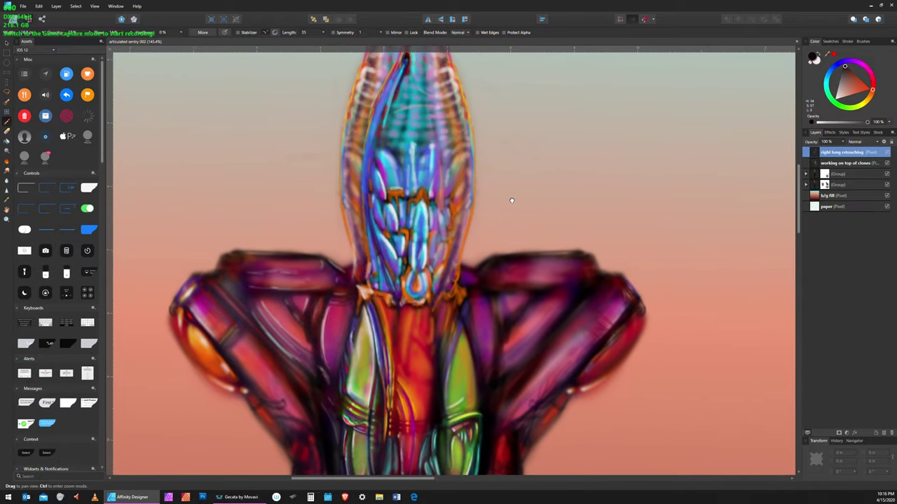
scroll(511, 201, down, 1)
scroll(512, 201, up, 3)
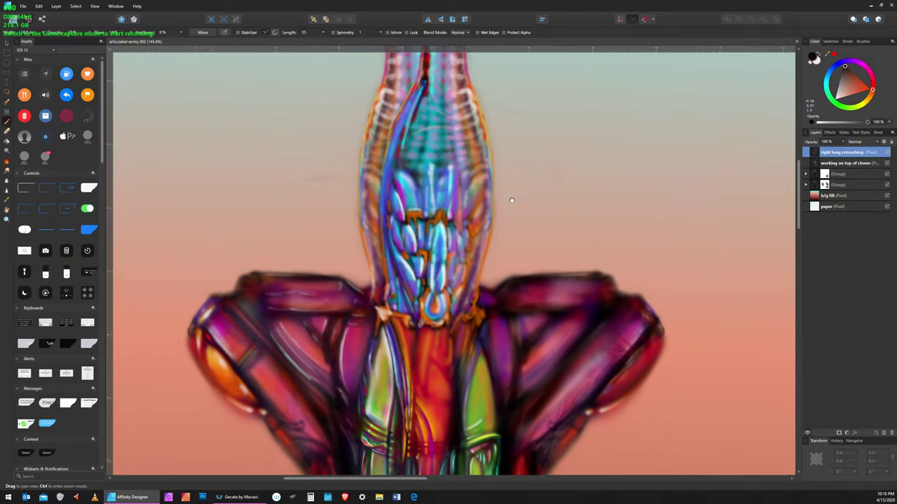
scroll(512, 202, left, 4)
scroll(512, 201, down, 2)
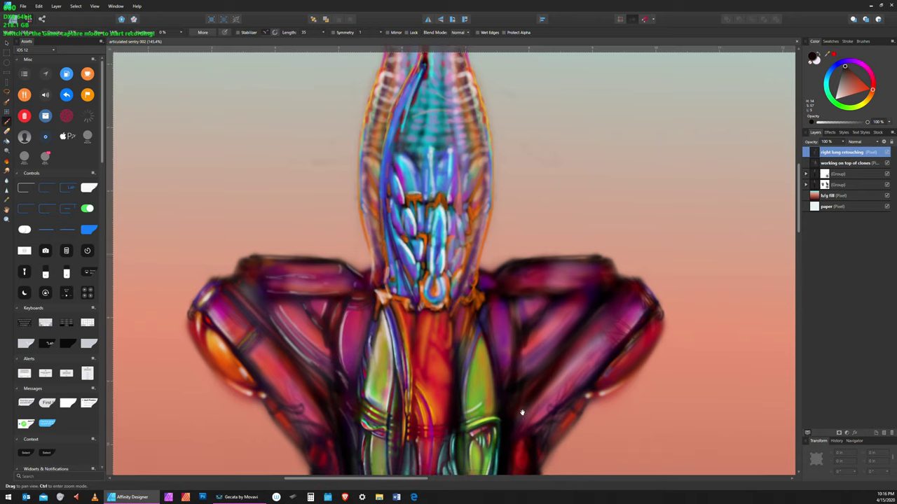
Step: Erase the faint stray mark in the background beside the torso from the upper group, then save the document
click(316, 164)
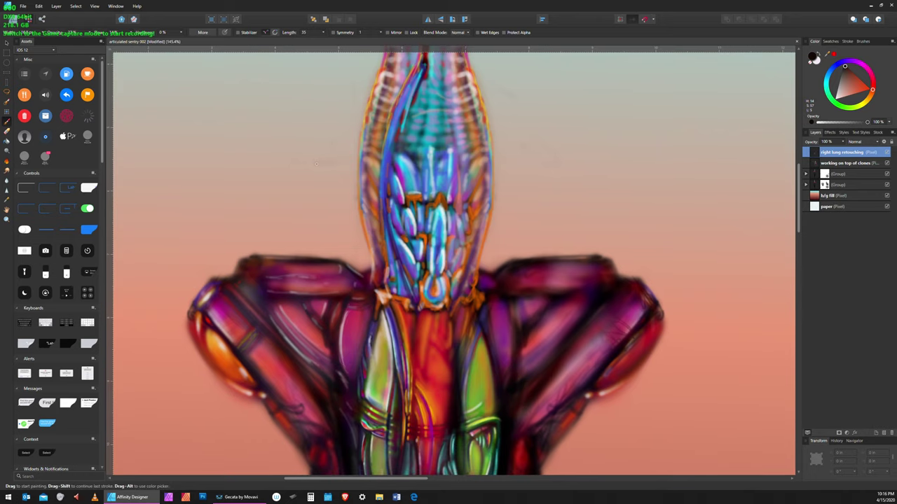
click(851, 196)
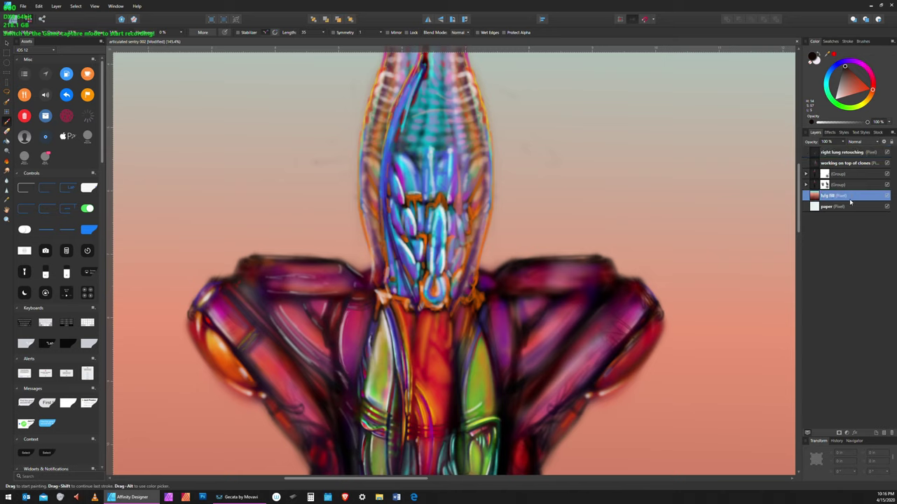
click(855, 186)
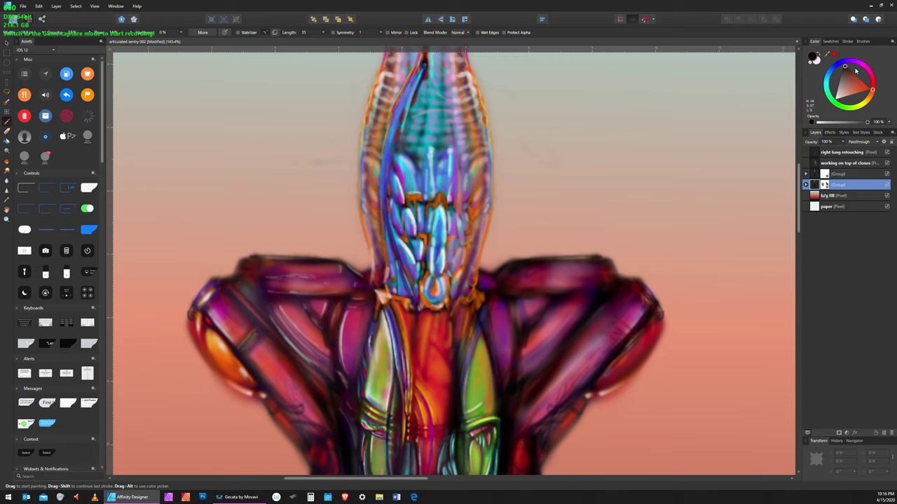
click(7, 133)
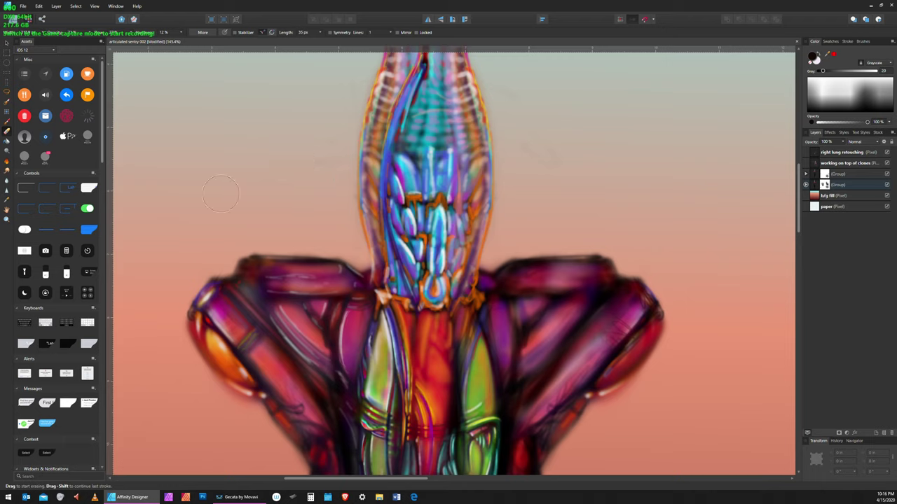
click(860, 173)
click(331, 162)
click(23, 6)
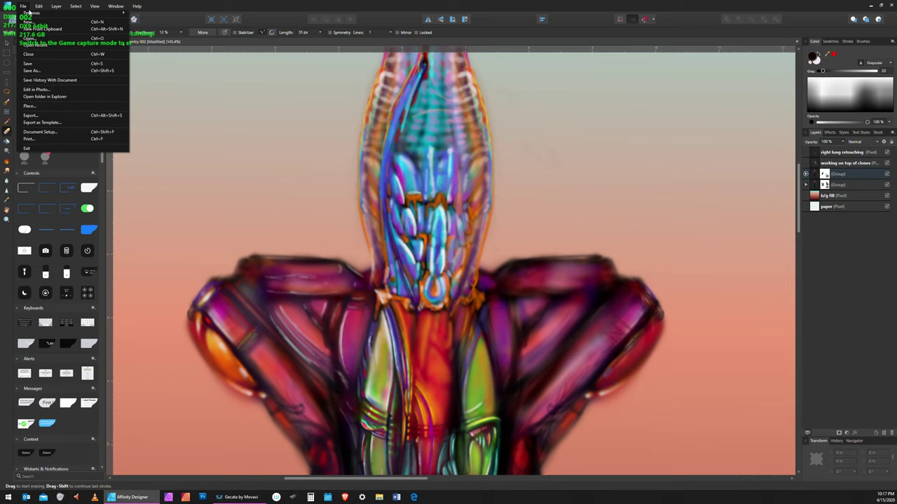
click(38, 64)
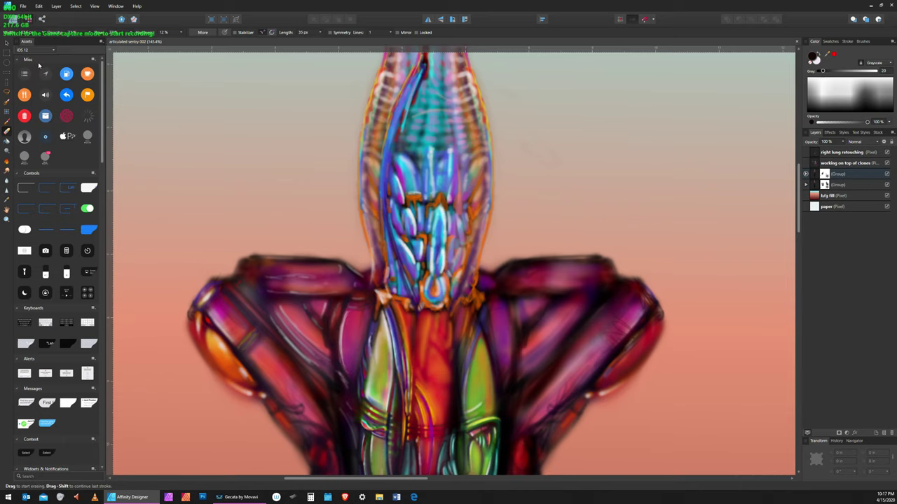
Step: Examine the whole figure against the background, then inspect its shoulders, pelvis and arms at 100% zoom
click(7, 220)
scroll(670, 136, down, 5)
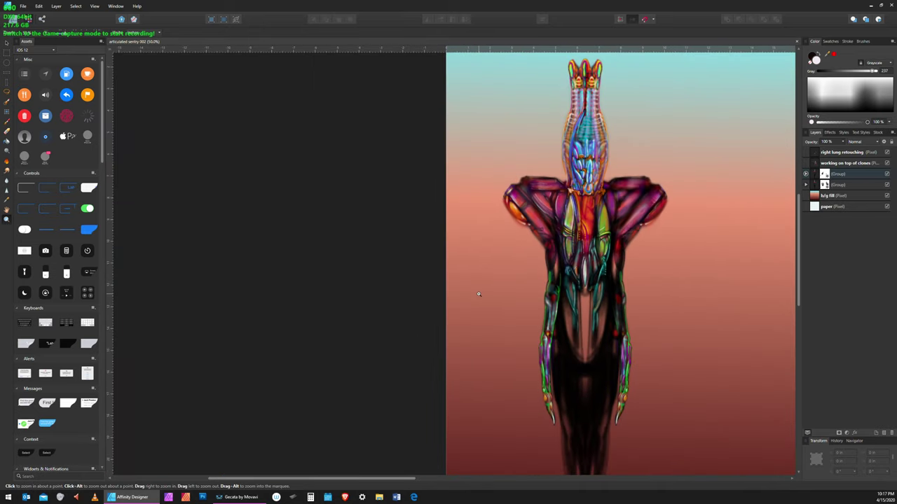
scroll(695, 290, right, 5)
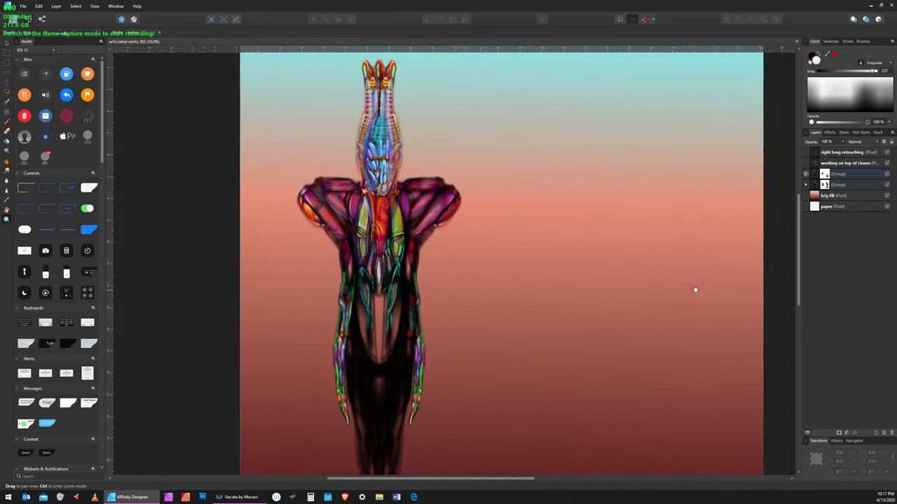
scroll(695, 290, left, 1)
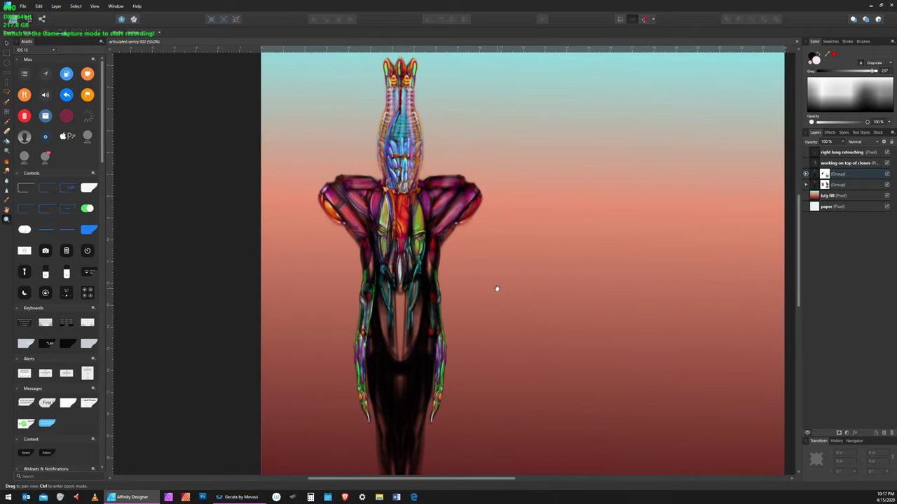
key(ctrl)
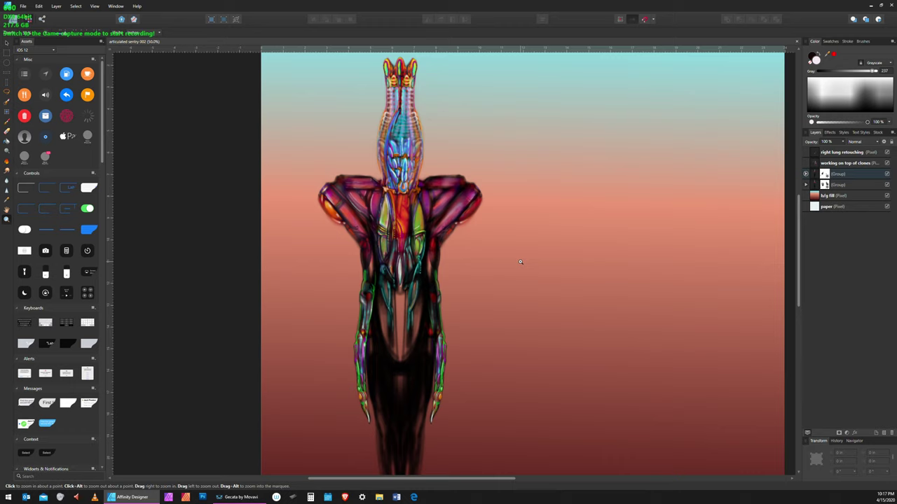
click(471, 293)
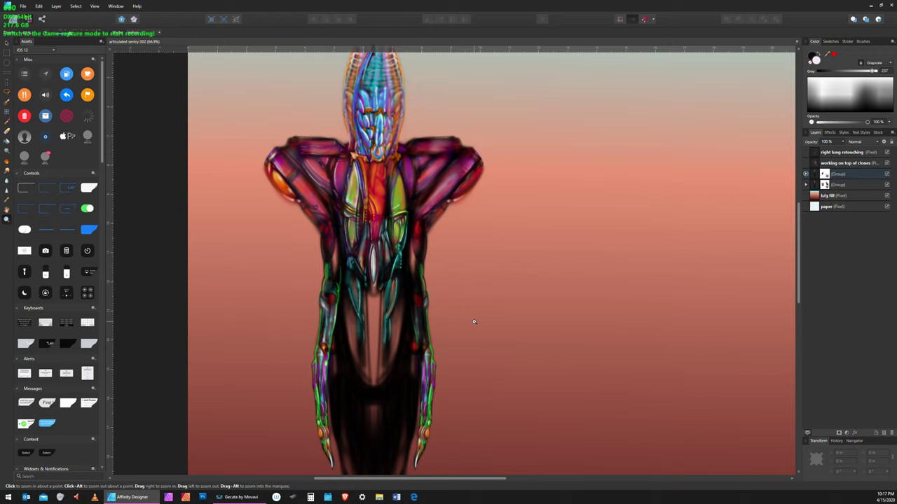
click(97, 6)
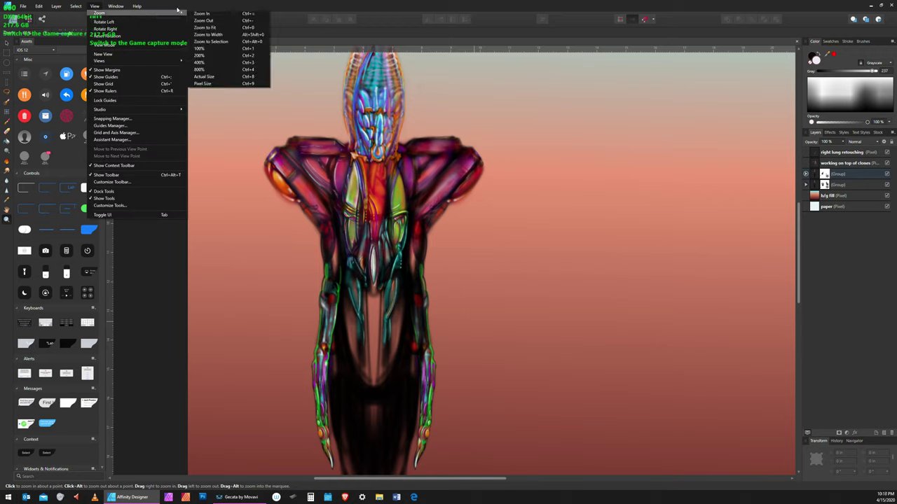
mouse_move(188, 13)
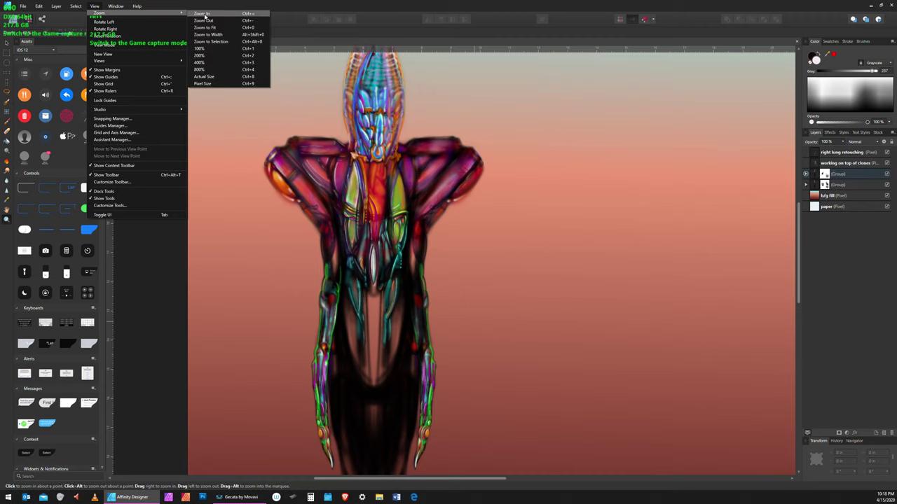
click(223, 50)
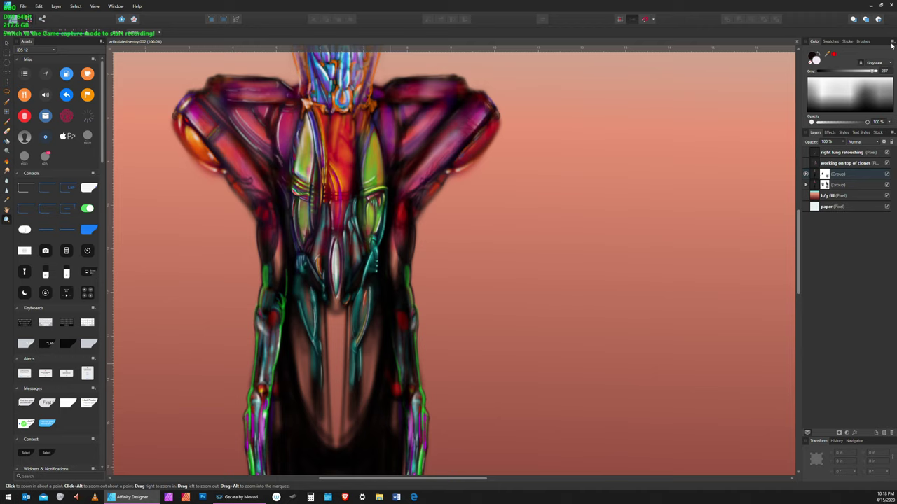
Step: Compare the Wheel, Sliders, Boxes and Tint colour displays and settle on Wheel
click(893, 42)
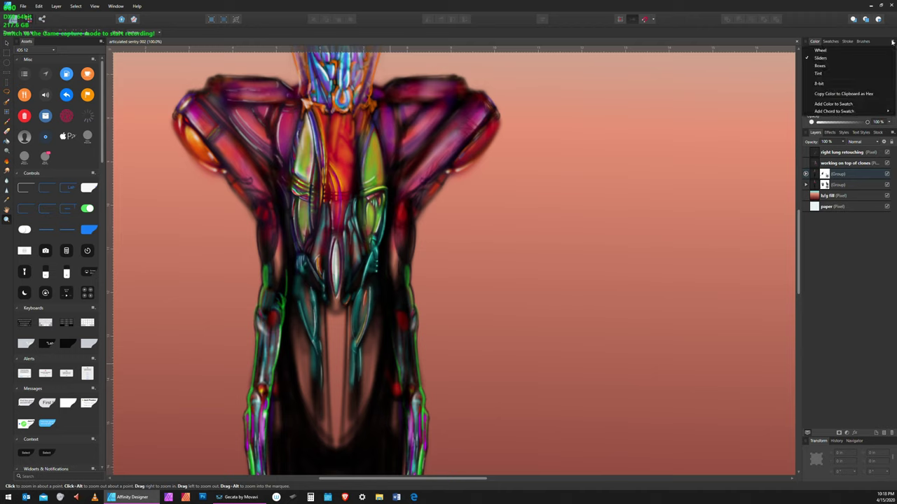
click(821, 51)
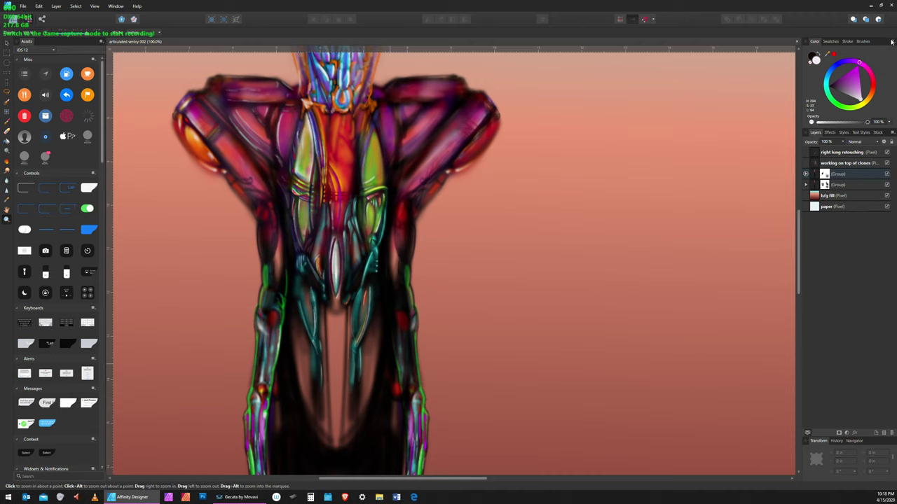
click(893, 42)
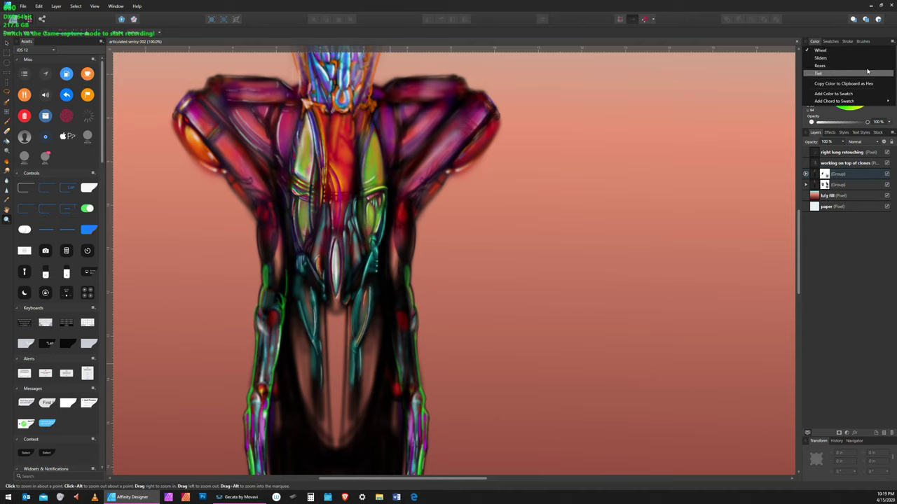
click(842, 62)
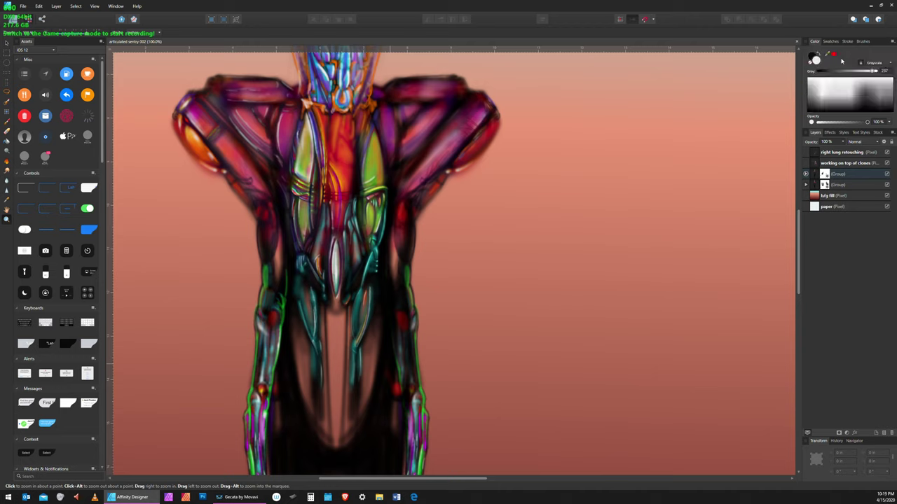
click(892, 42)
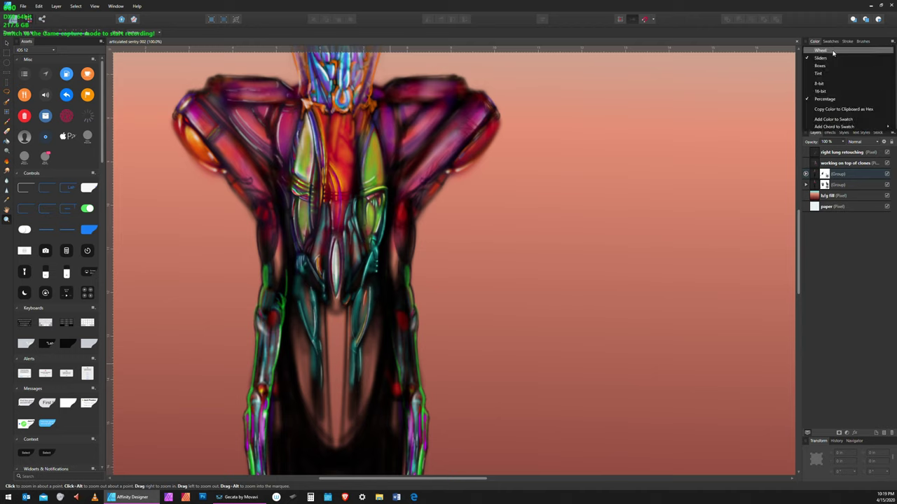
click(829, 63)
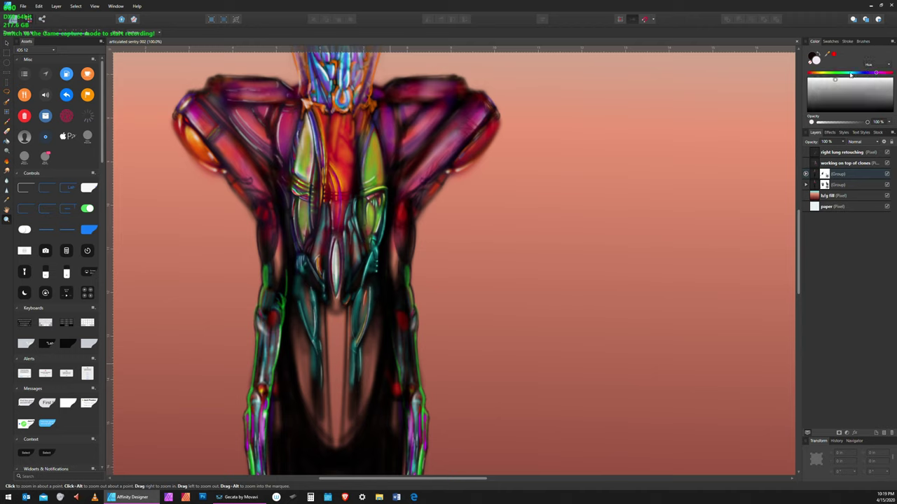
click(893, 42)
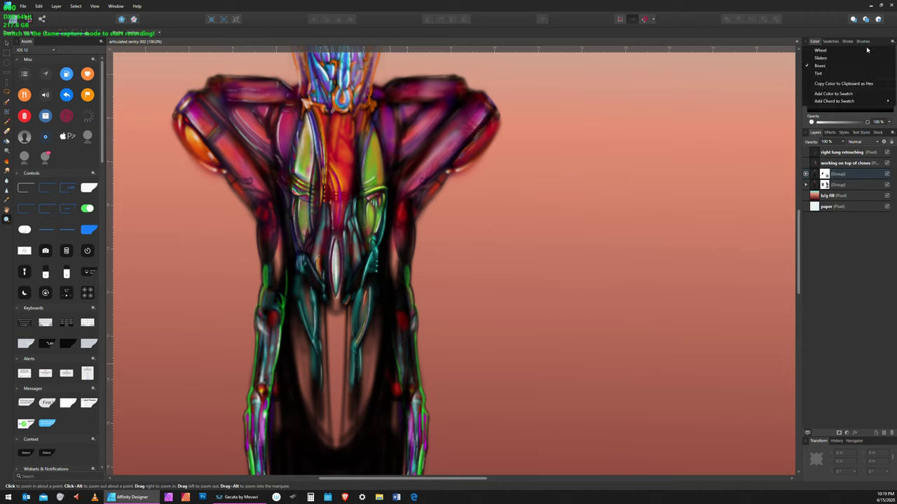
click(865, 72)
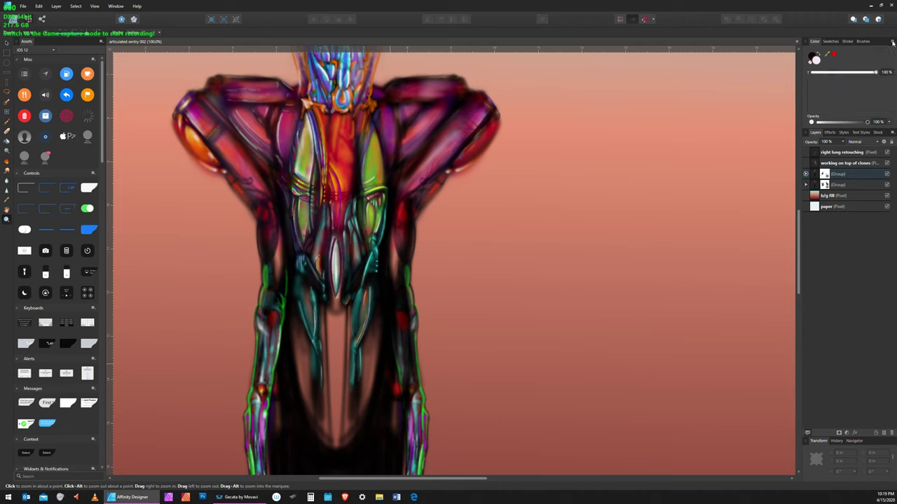
click(893, 42)
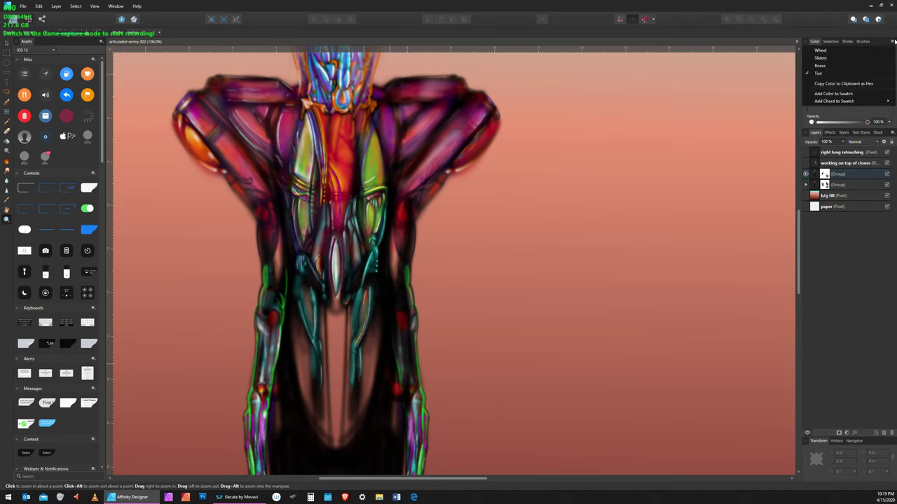
click(830, 52)
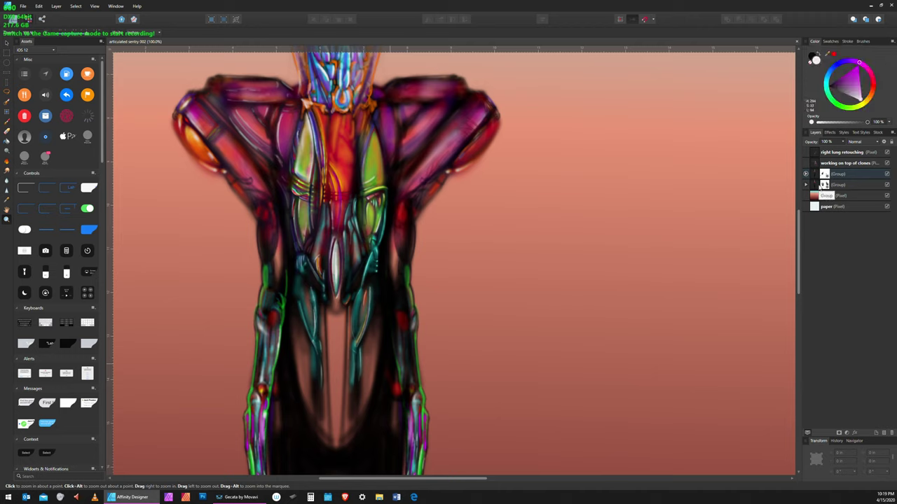
Step: Open the Color Chooser clear of the figure and choose bright magenta (#EA58FA)
click(848, 74)
double_click(819, 59)
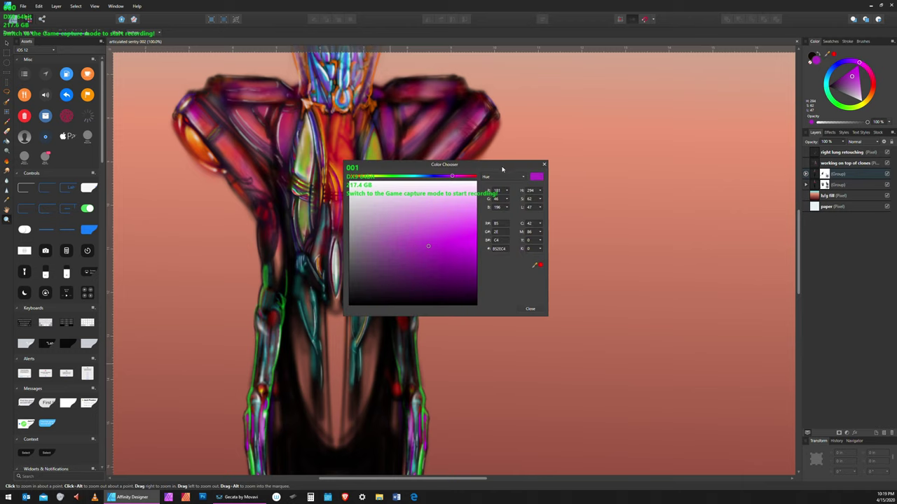
drag(501, 169, 737, 71)
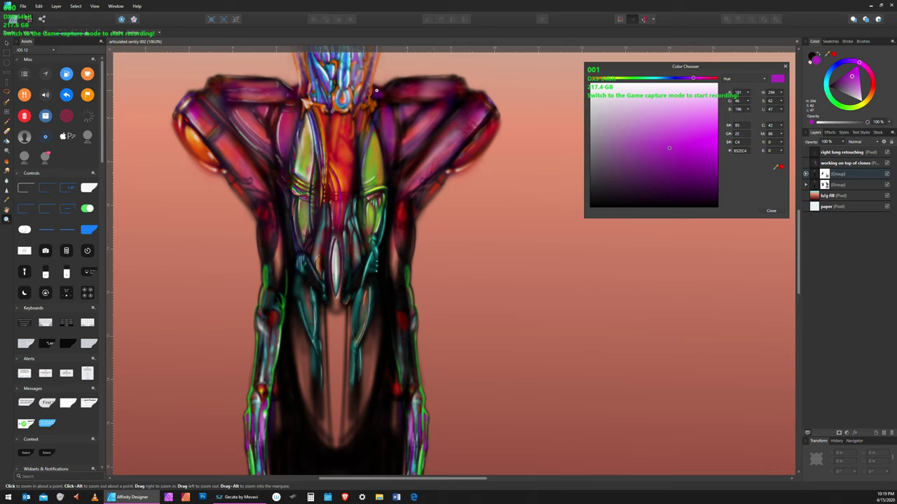
click(707, 124)
Step: Add a pixel layer above the right lung retouching layer and name it "right shoulder"
click(858, 153)
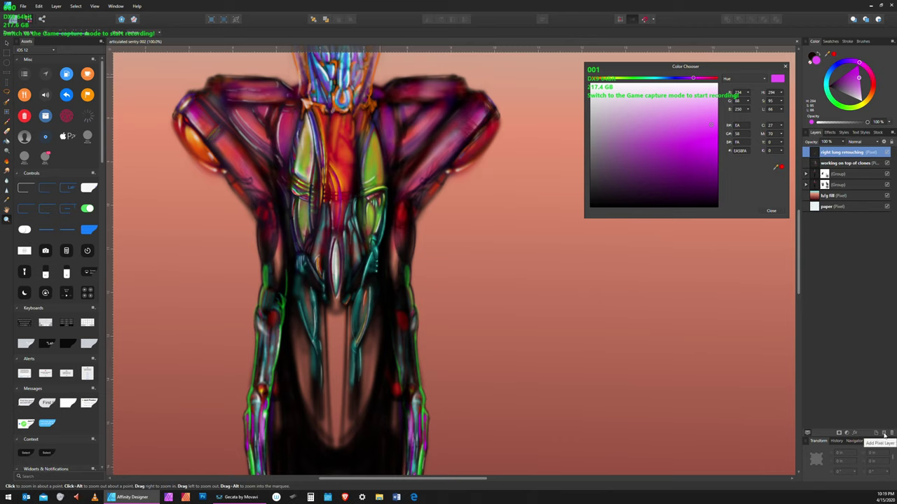
click(885, 435)
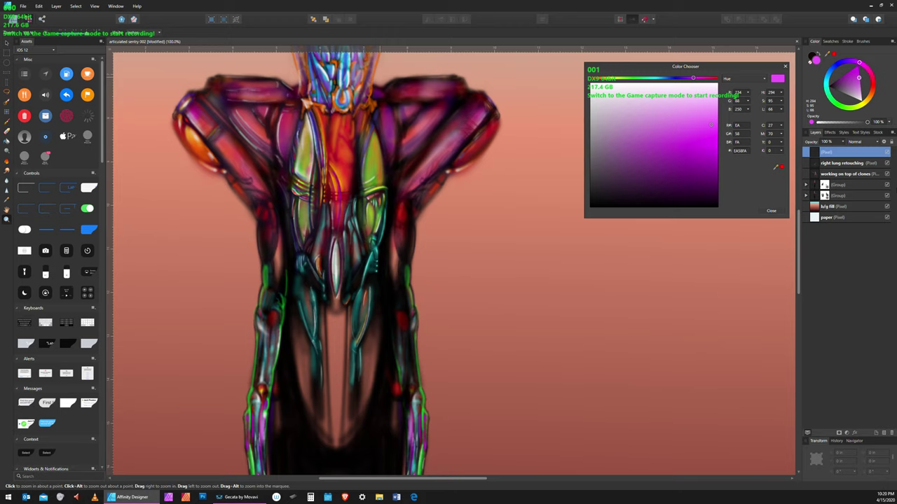
double_click(832, 153)
click(838, 151)
click(355, 160)
click(483, 160)
click(403, 183)
click(434, 183)
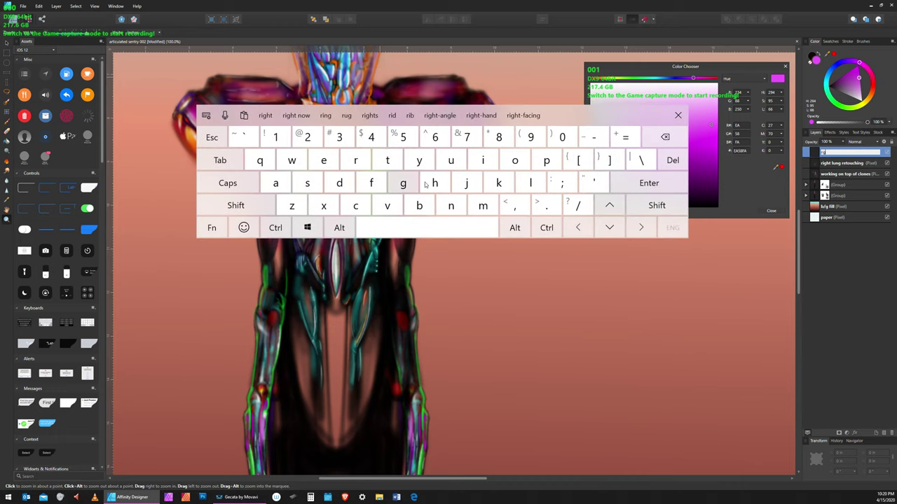
click(387, 160)
click(393, 227)
click(307, 183)
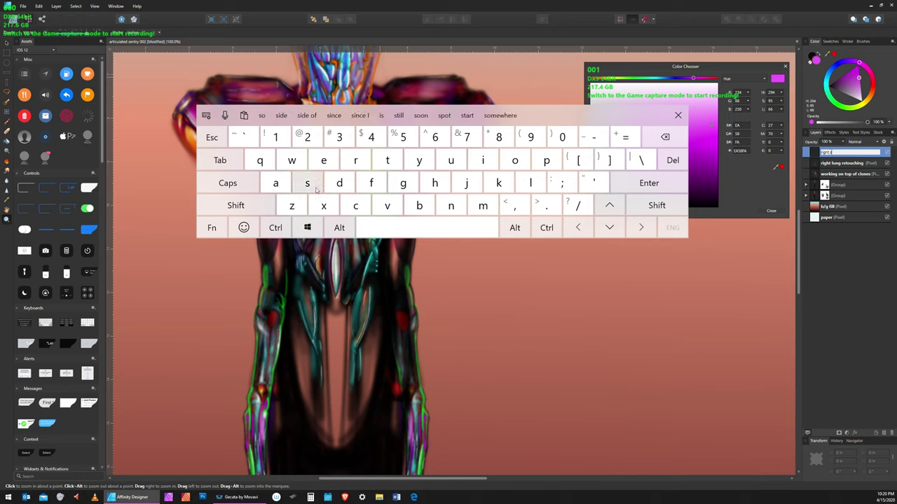
click(434, 183)
click(514, 161)
click(450, 161)
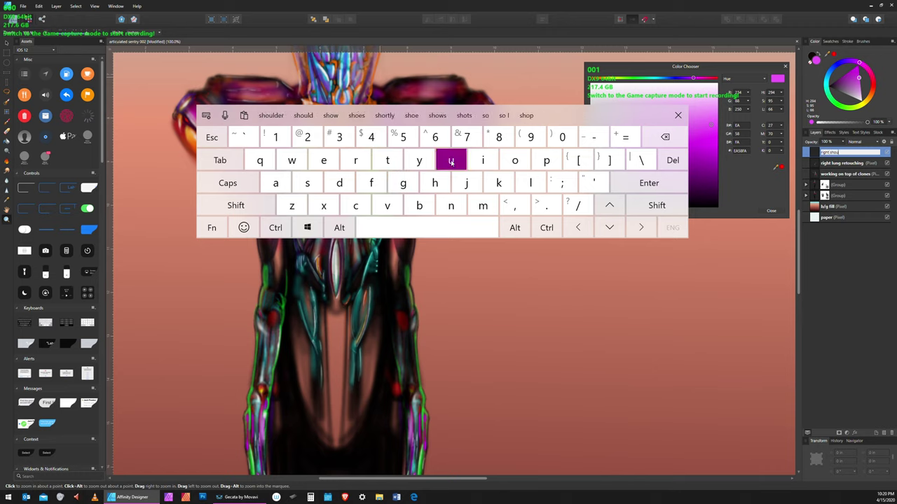
click(530, 183)
click(339, 183)
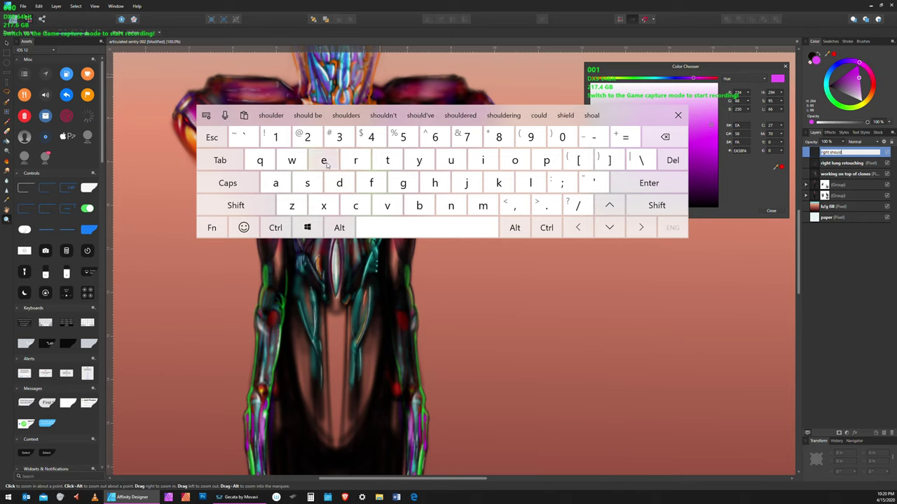
click(324, 160)
click(355, 160)
click(636, 184)
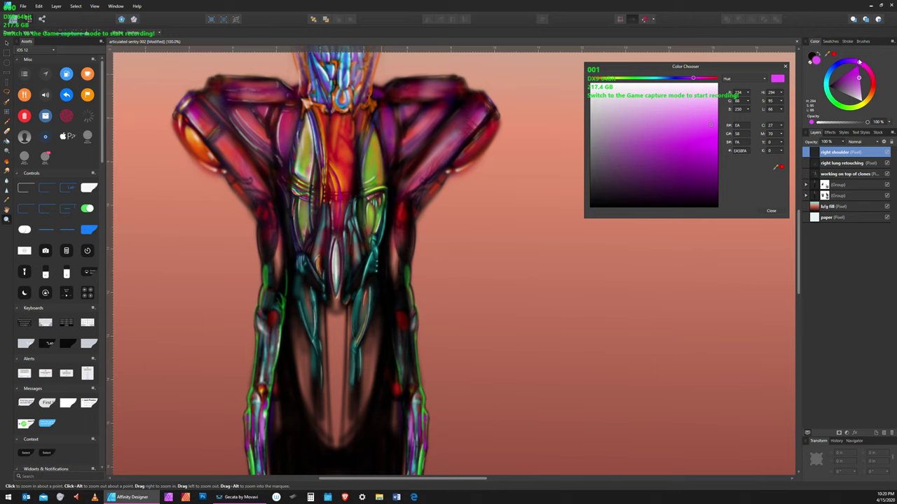
Step: Set the paint brush colour to deep magenta (#BB0C9F)
click(7, 126)
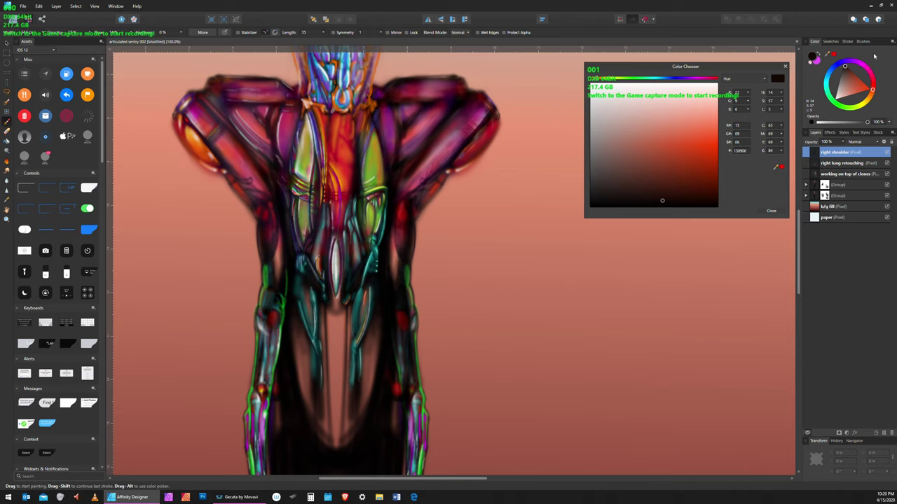
click(870, 72)
click(702, 158)
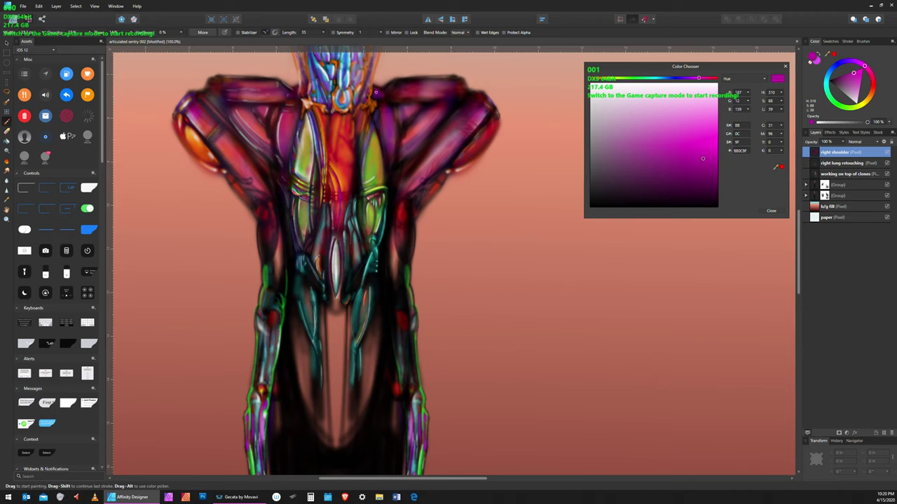
Step: Paint lighter and darker magenta accents on the inner tip of the right shoulder, beside the neck
click(712, 125)
click(685, 125)
click(694, 186)
click(713, 177)
click(697, 179)
click(597, 100)
click(376, 90)
Step: Try orange-red (#FF3600) and yellow (#FFD900), settle on red (#FF1900), and touch up the right shoulder's inner tip
click(713, 87)
click(874, 89)
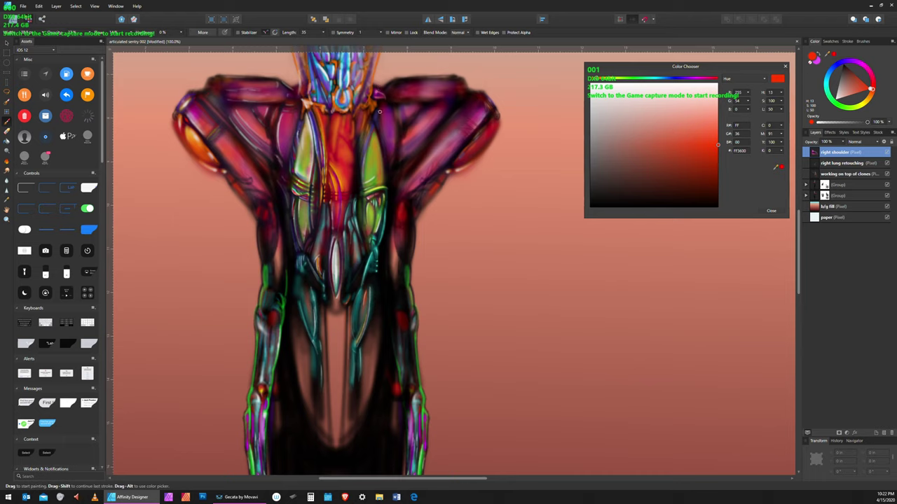
click(866, 103)
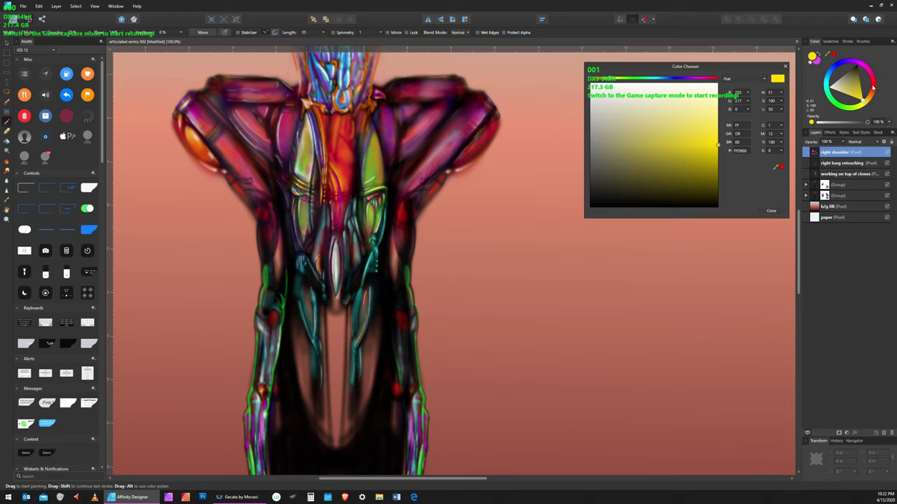
drag(872, 87, 879, 83)
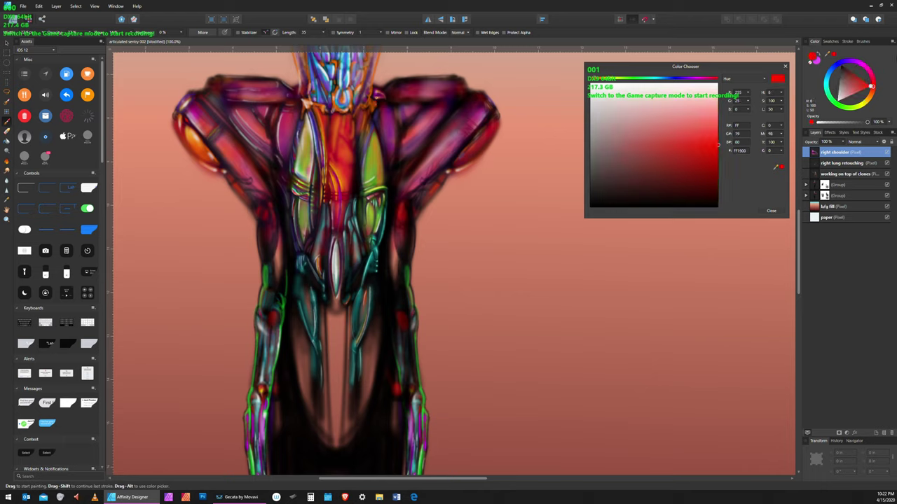
click(378, 91)
Step: Set the paint brush colour to dark indigo (#180862) for shading the right shoulder
click(861, 63)
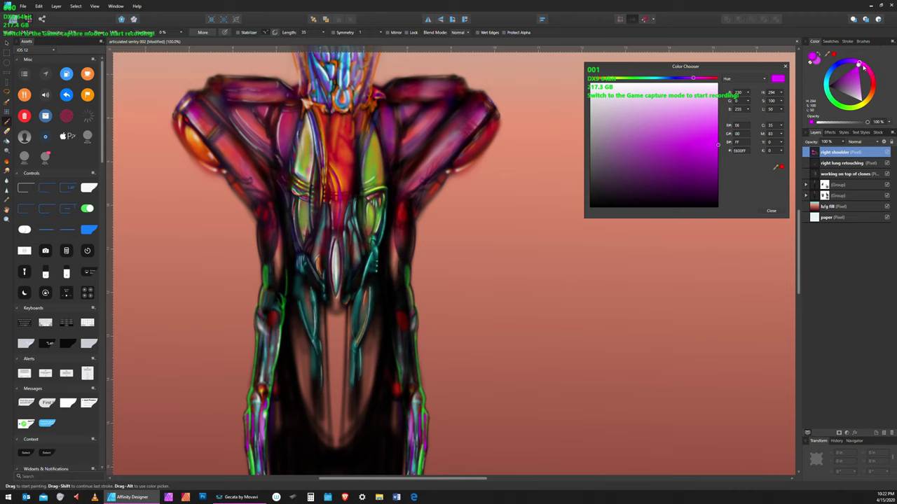
click(840, 79)
drag(858, 60, 856, 56)
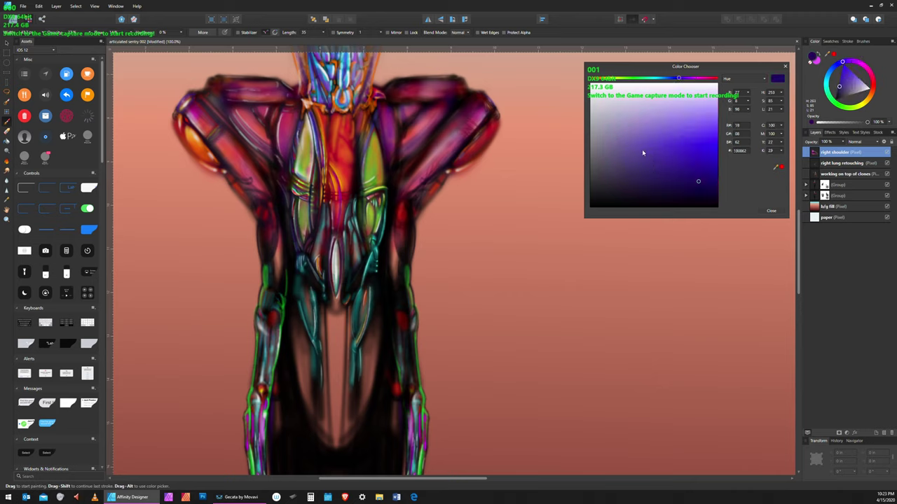
Step: Switch the brush to pale pink (#ECA9CF) and pale peach (#ECBCA9) for highlights on the right shoulder
click(688, 125)
click(616, 115)
drag(873, 70, 873, 72)
click(871, 70)
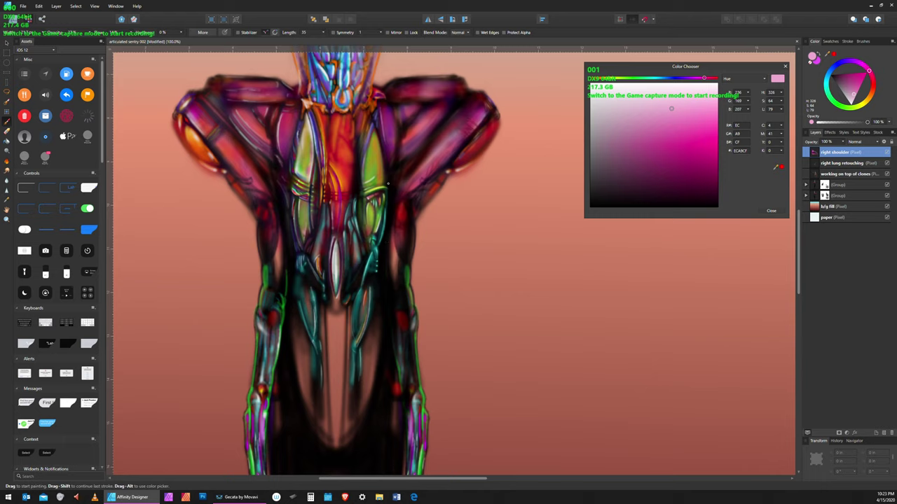
click(874, 89)
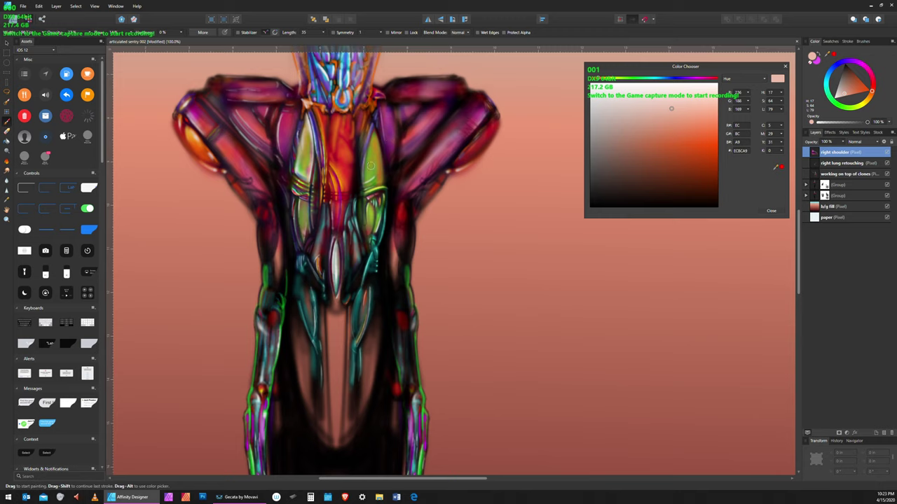
Step: Reduce the brush size by four increments and set its colour to purple (#651CAD)
click(863, 89)
key(bracketleft)
key(bracketleft)
key(bracketleft)
key(bracketleft)
click(850, 64)
drag(846, 80, 846, 77)
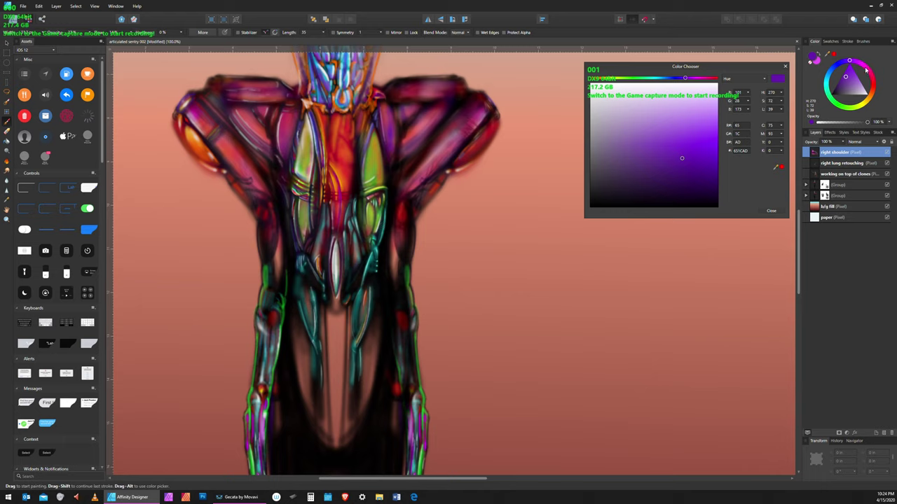
Step: Work teal (#1CADAB), dark teal (#162323) and pale yellow (#F5EBB0) accents into the right shoulder's inner edge
click(830, 86)
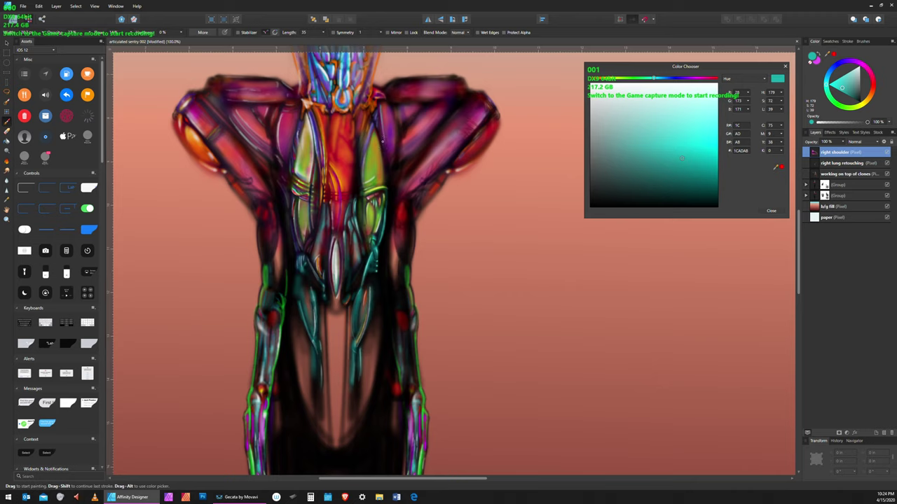
click(860, 101)
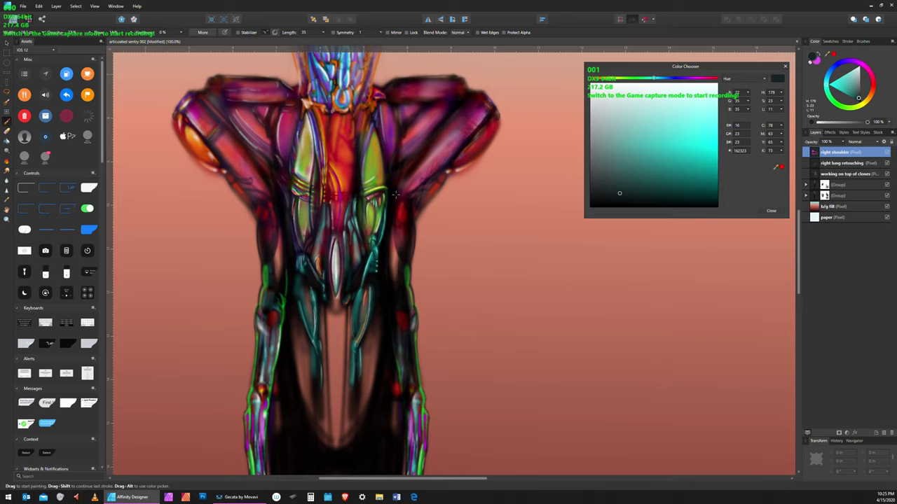
click(837, 82)
drag(853, 78, 863, 68)
click(867, 103)
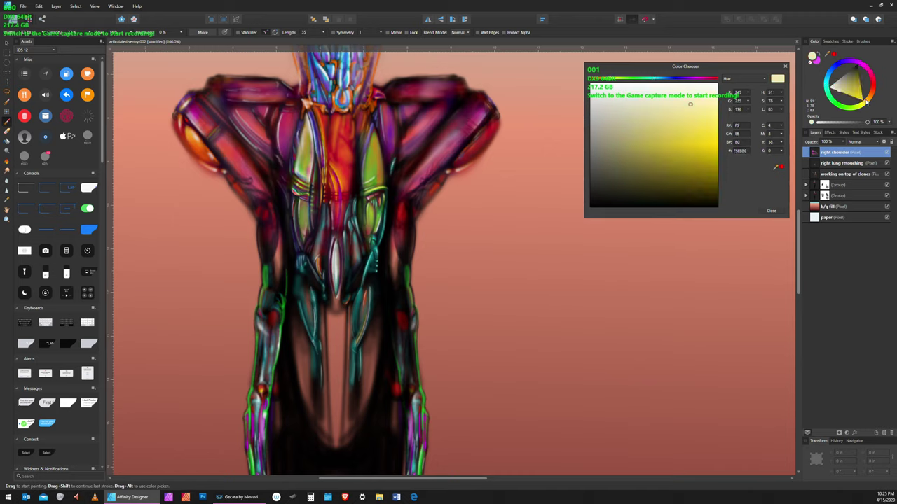
Step: Highlight the inner muscle of the right shoulder with pale lavender (#E3DBE9) and pale pinkish grey (#E9DCDB)
click(859, 96)
drag(835, 88, 846, 76)
click(851, 62)
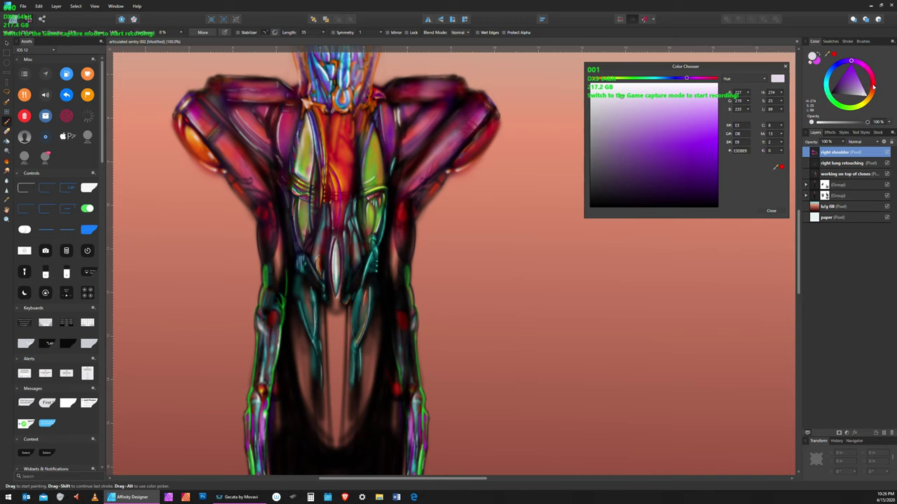
click(873, 87)
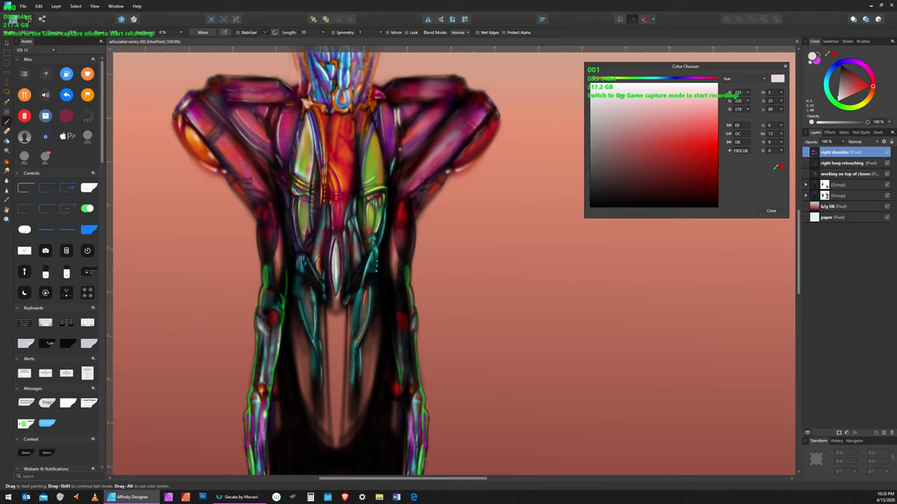
Step: Set the brush to very dark red-brown (#1D0704) for the shadows between the right shoulder's muscle strands
click(861, 86)
click(710, 162)
click(710, 170)
click(843, 66)
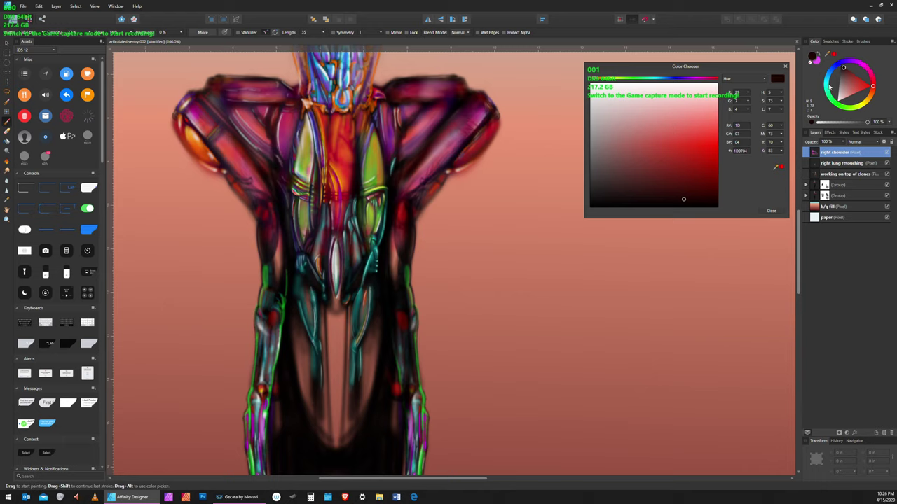
Step: Add fine highlights to the right shoulder's inner muscle using light cyan (#86FCF5), pale violet (#F5DAF8) and pale pink (#FBDCDA)
click(827, 88)
click(858, 67)
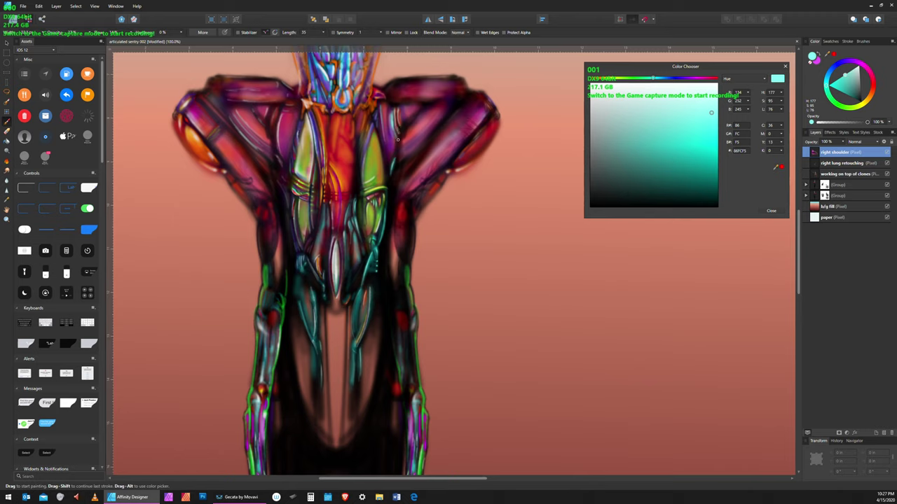
click(861, 68)
click(859, 63)
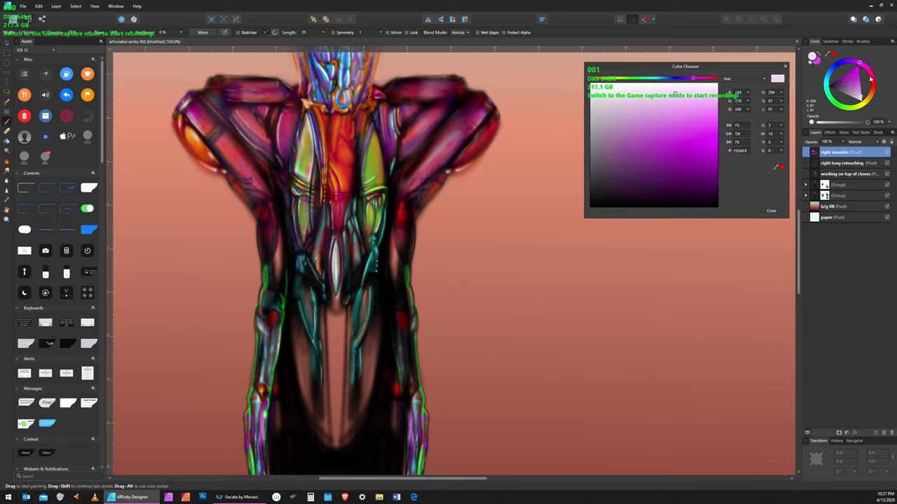
click(872, 86)
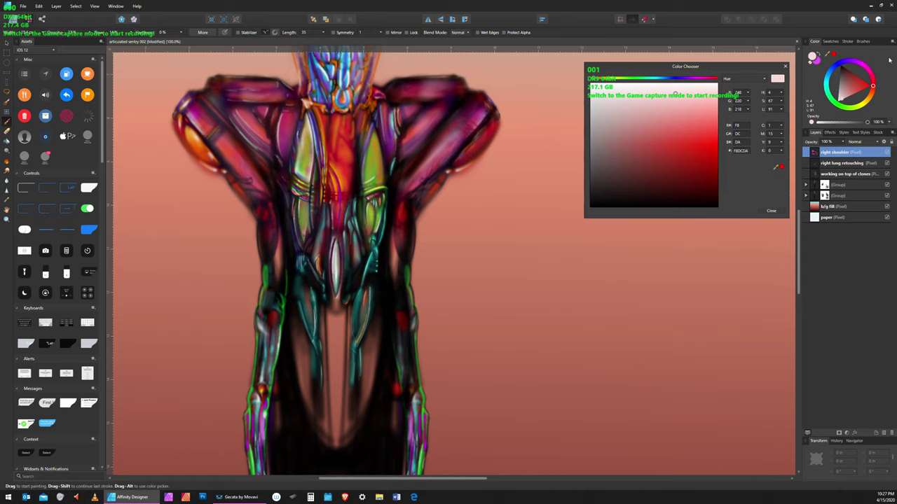
Step: Refine the right shoulder with near-black (#190302) and off-white (#EFE9E9), and save the document
click(843, 69)
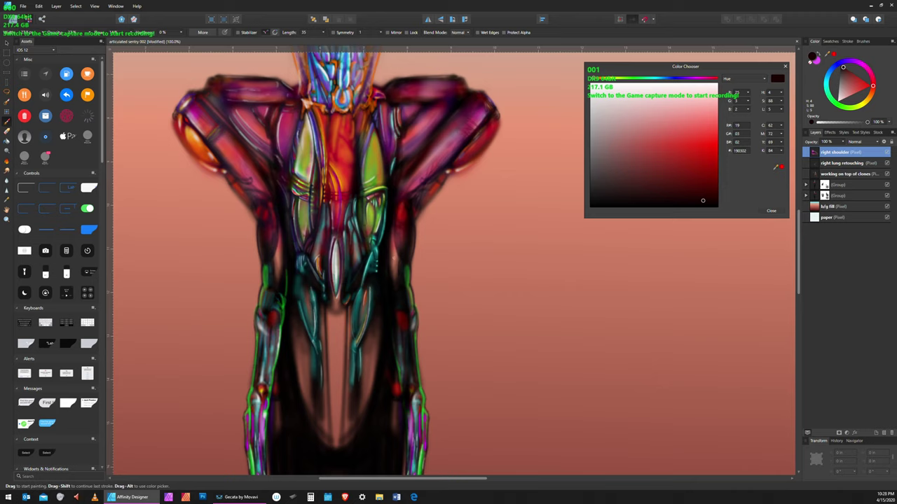
click(844, 83)
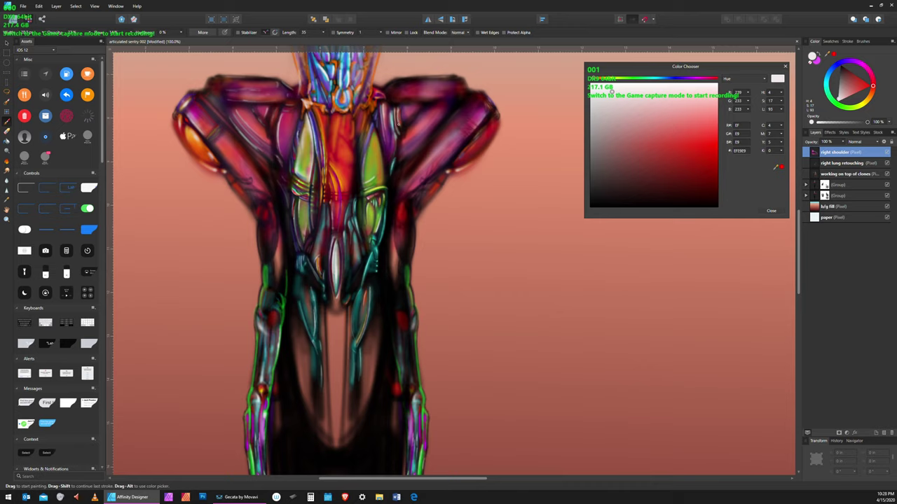
click(23, 6)
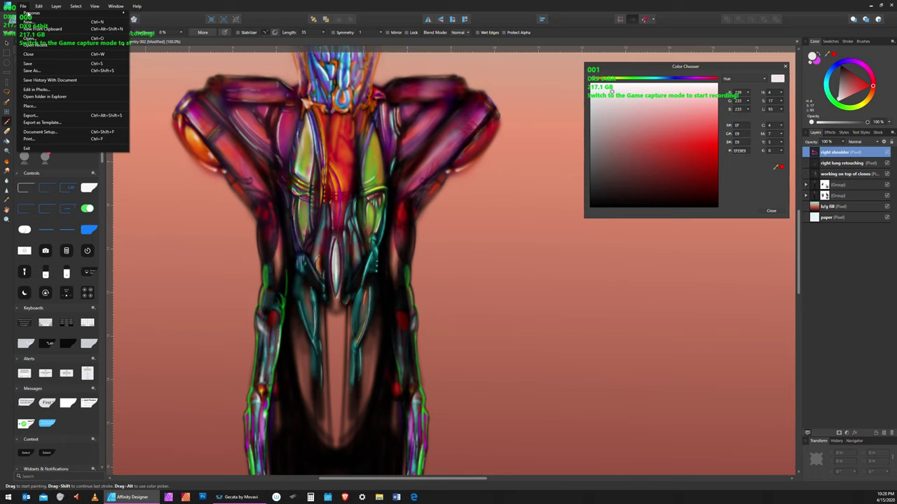
click(37, 64)
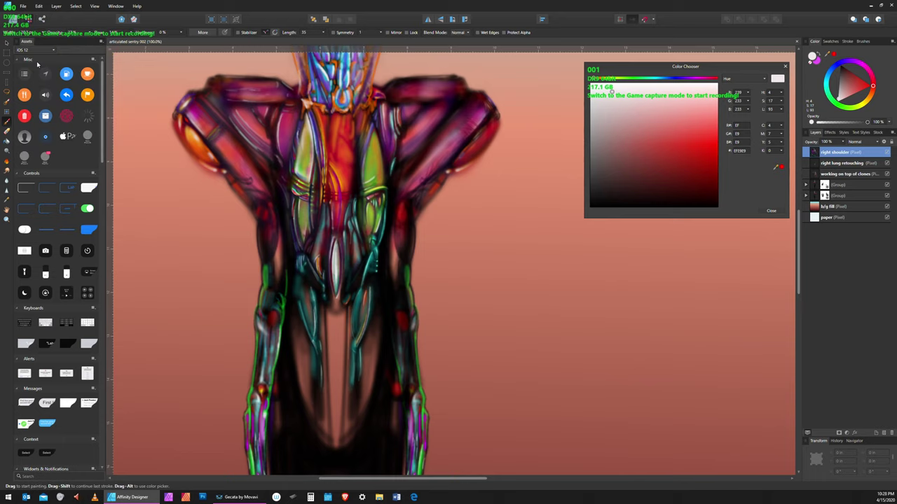
Step: Paint dark (#1C100F) shadows and a pale green-white (#E9EFEA) highlight along the right shoulder's inner muscle strands
click(843, 71)
click(401, 110)
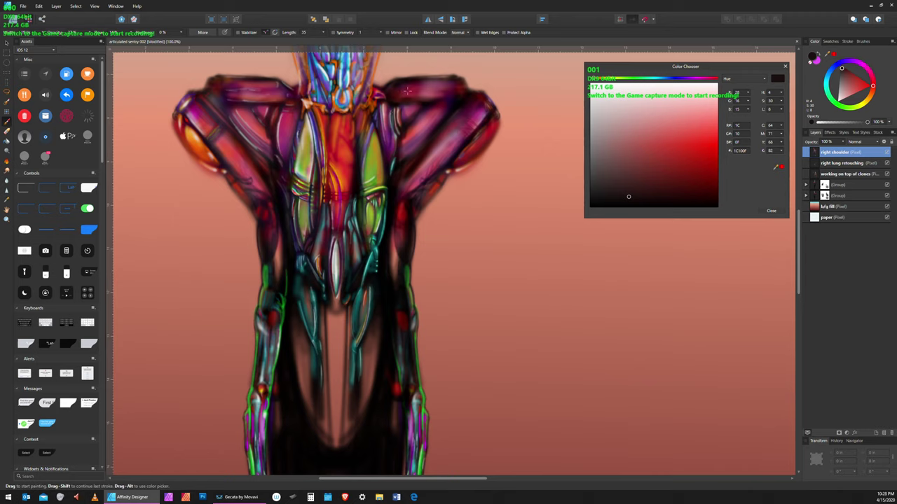
click(866, 86)
click(837, 96)
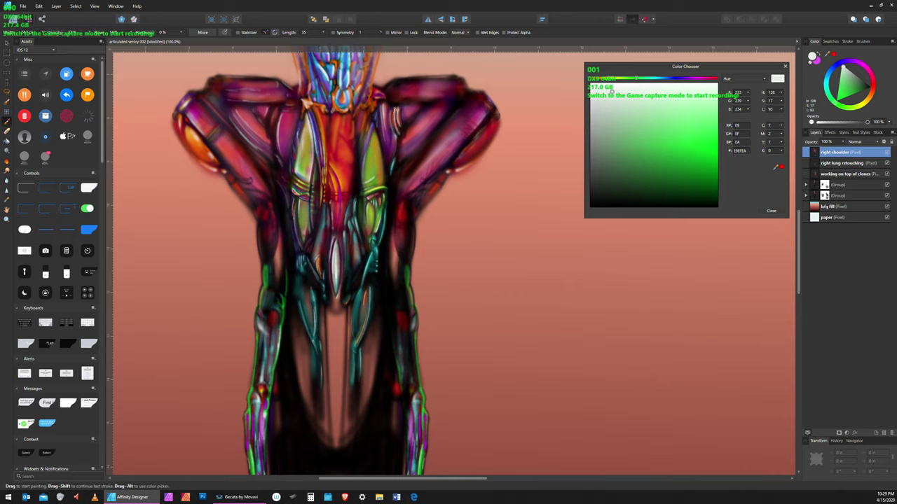
drag(391, 111, 393, 129)
Step: Change the brush through dark green (#09150A) and dark brown (#150E09) to burnt orange (#934302), and save the document
click(868, 87)
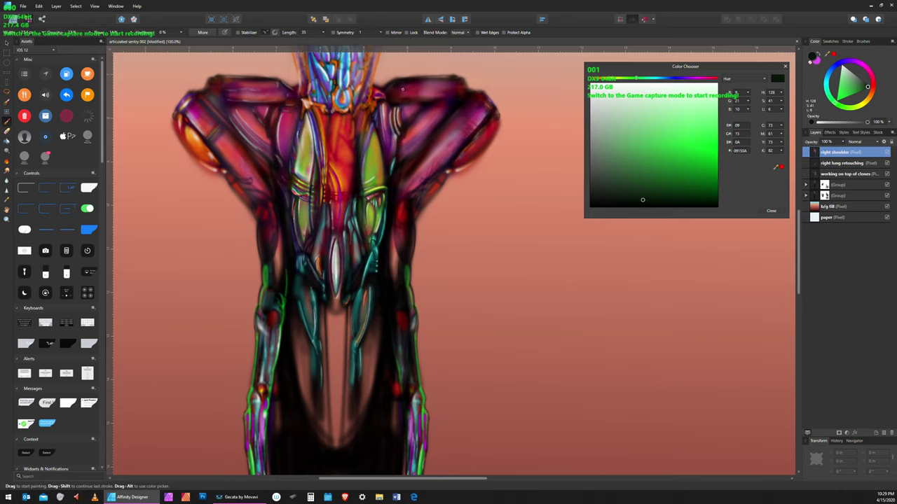
drag(873, 97, 841, 107)
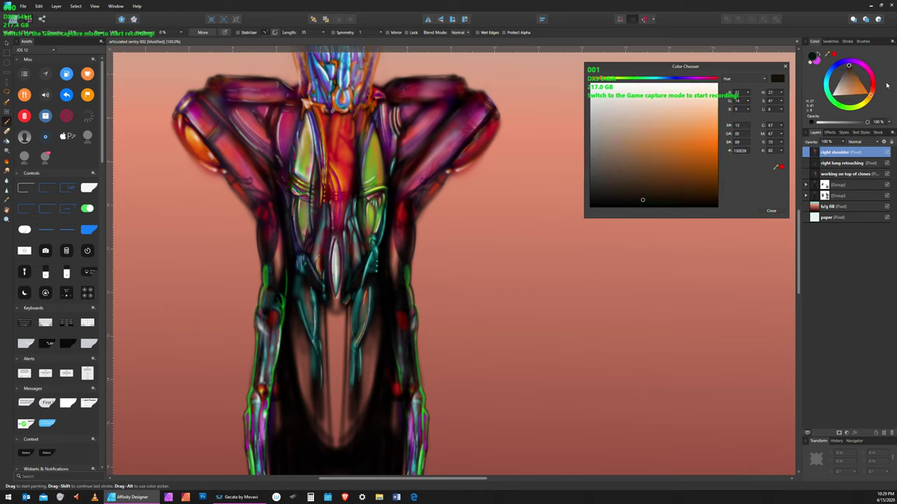
click(713, 173)
click(23, 5)
click(38, 64)
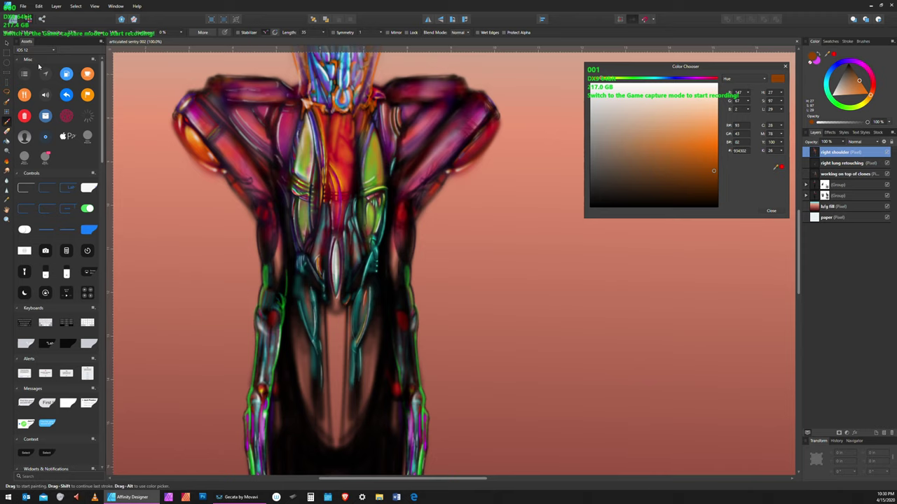
Step: Compare the figure with and without the "right shoulder" layer by switching its visibility, leaving it shown
click(887, 153)
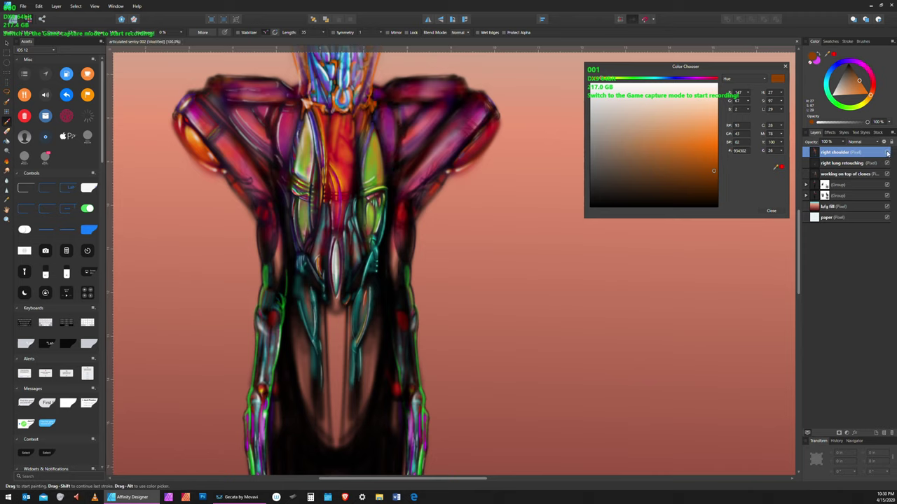
click(885, 153)
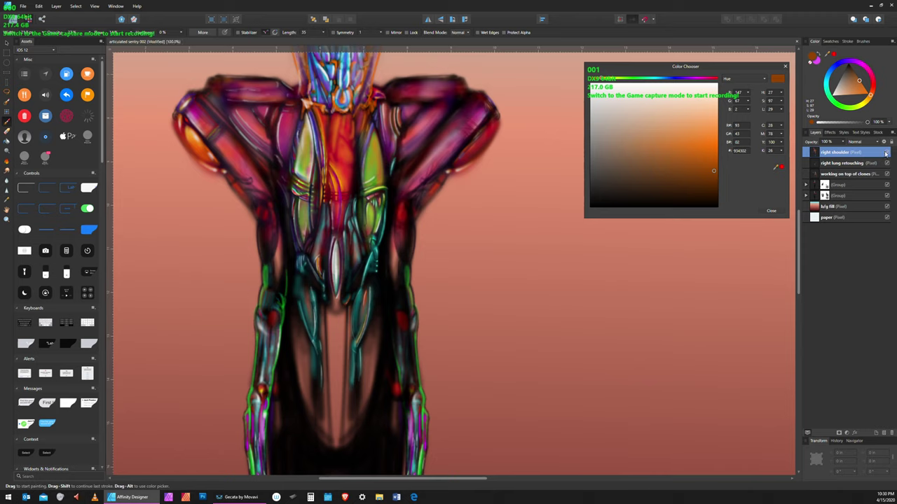
click(886, 154)
click(885, 153)
click(886, 153)
click(885, 153)
Step: Switch the brush through pale pink (#F6DCF4) and pale lavender (#E2DCF6) to deep blue (#2D04BC), and save the document
click(835, 94)
click(865, 68)
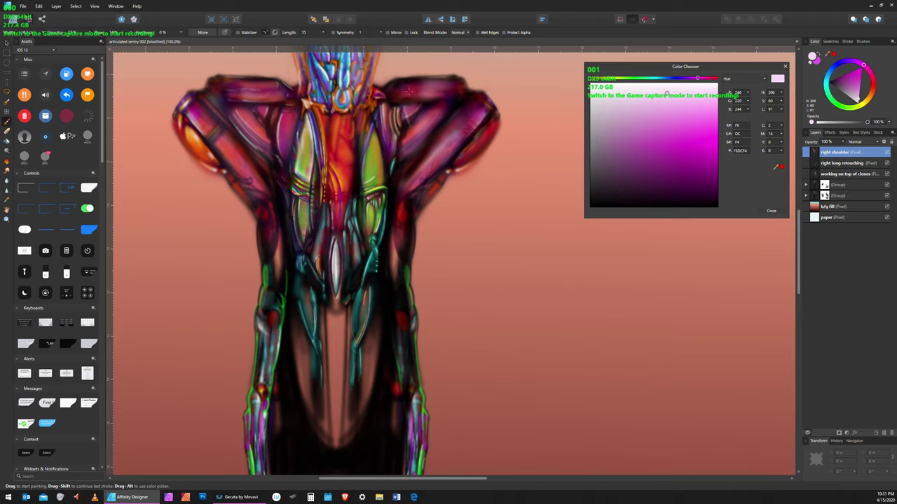
click(843, 62)
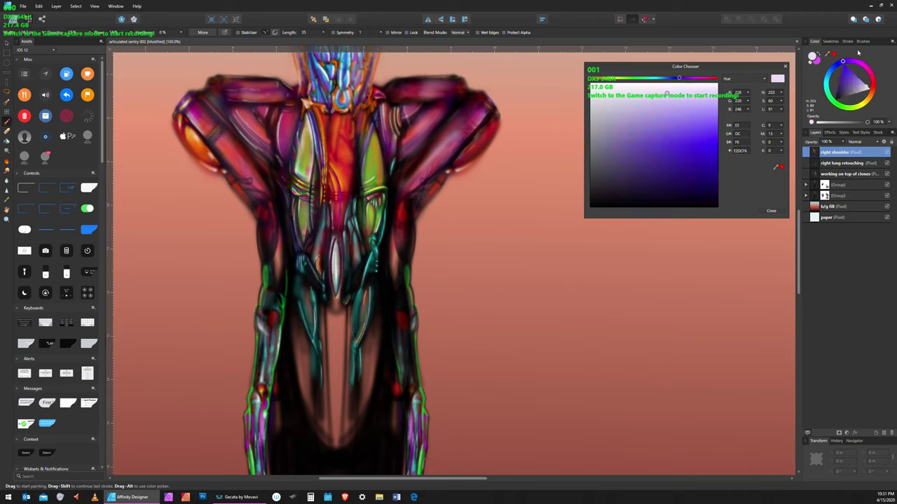
click(713, 161)
click(23, 6)
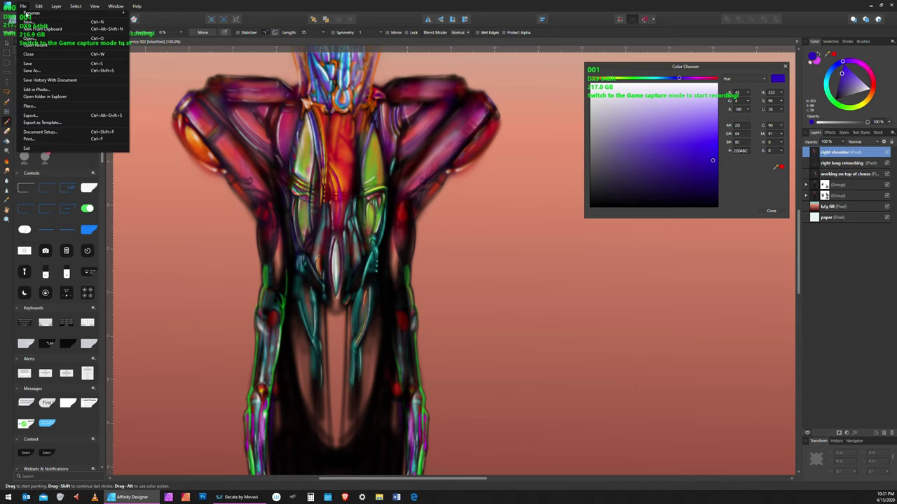
click(40, 63)
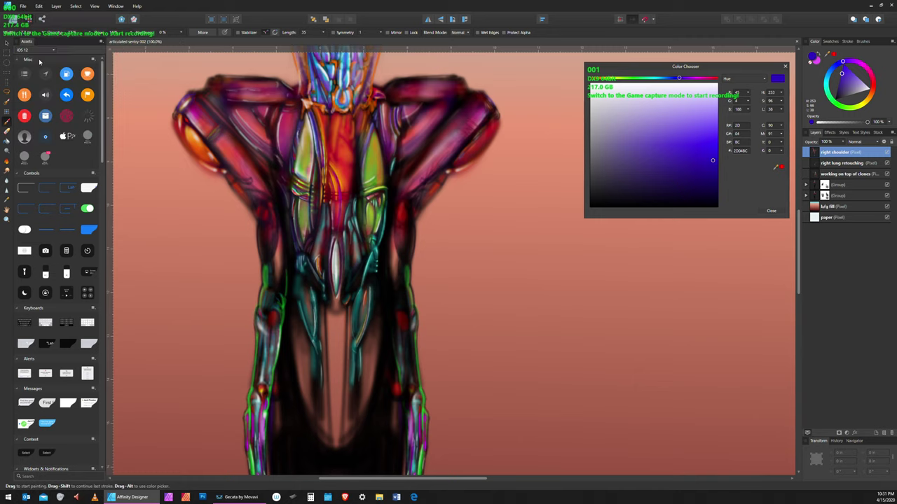